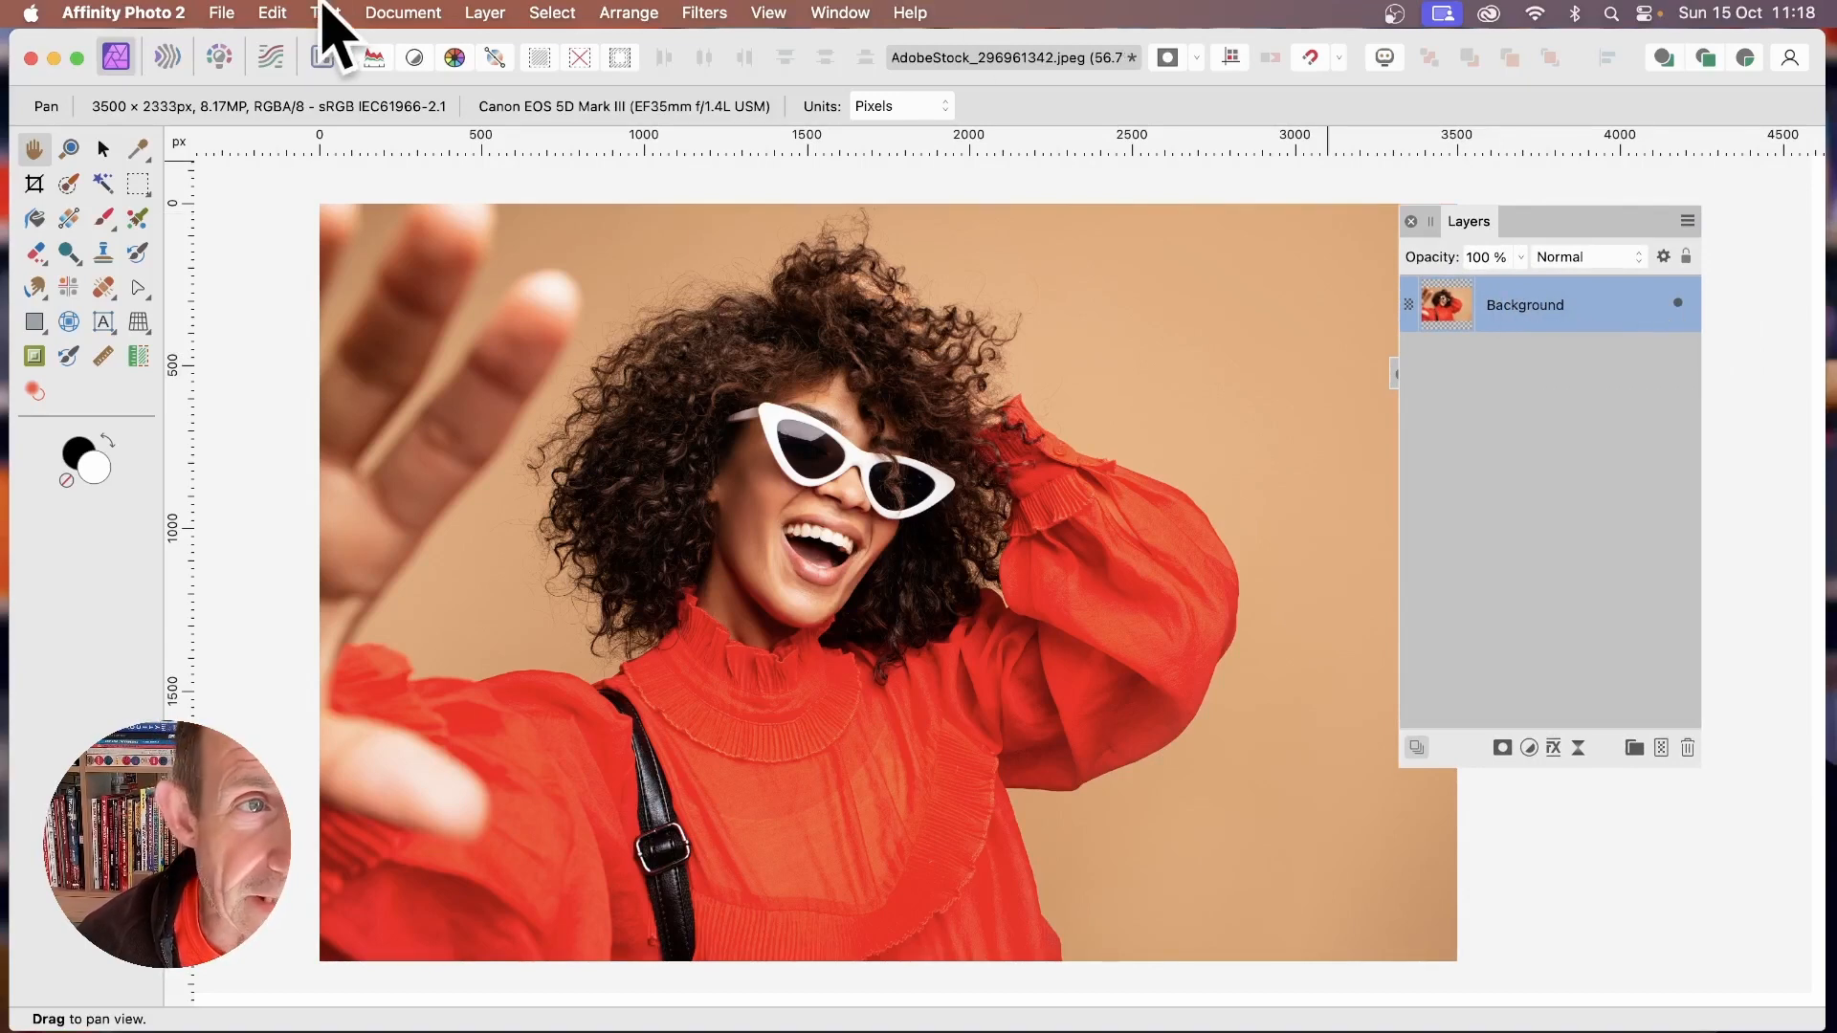
- Copy the Background photo layer to the clipboard, and delete the original layer to leave the canvas empty
{"action": "left_click", "coordinate": [273, 12]}
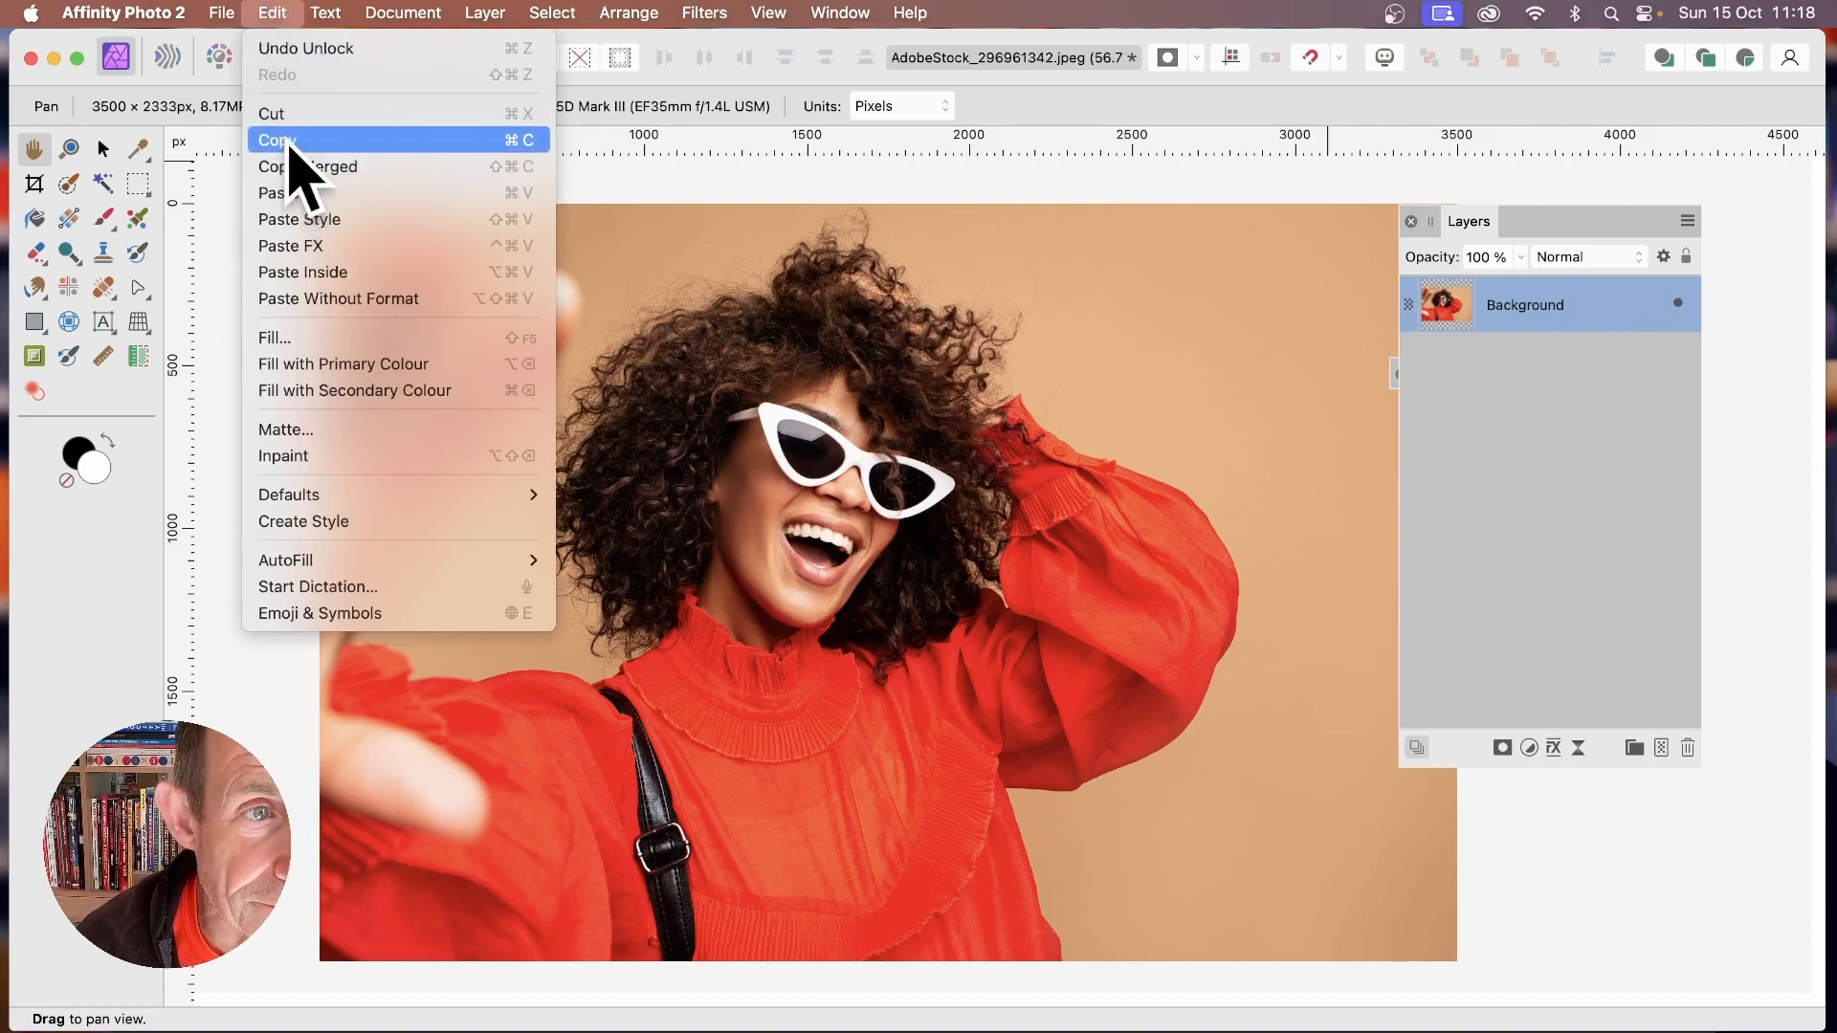
{"action": "left_click", "coordinate": [291, 167]}
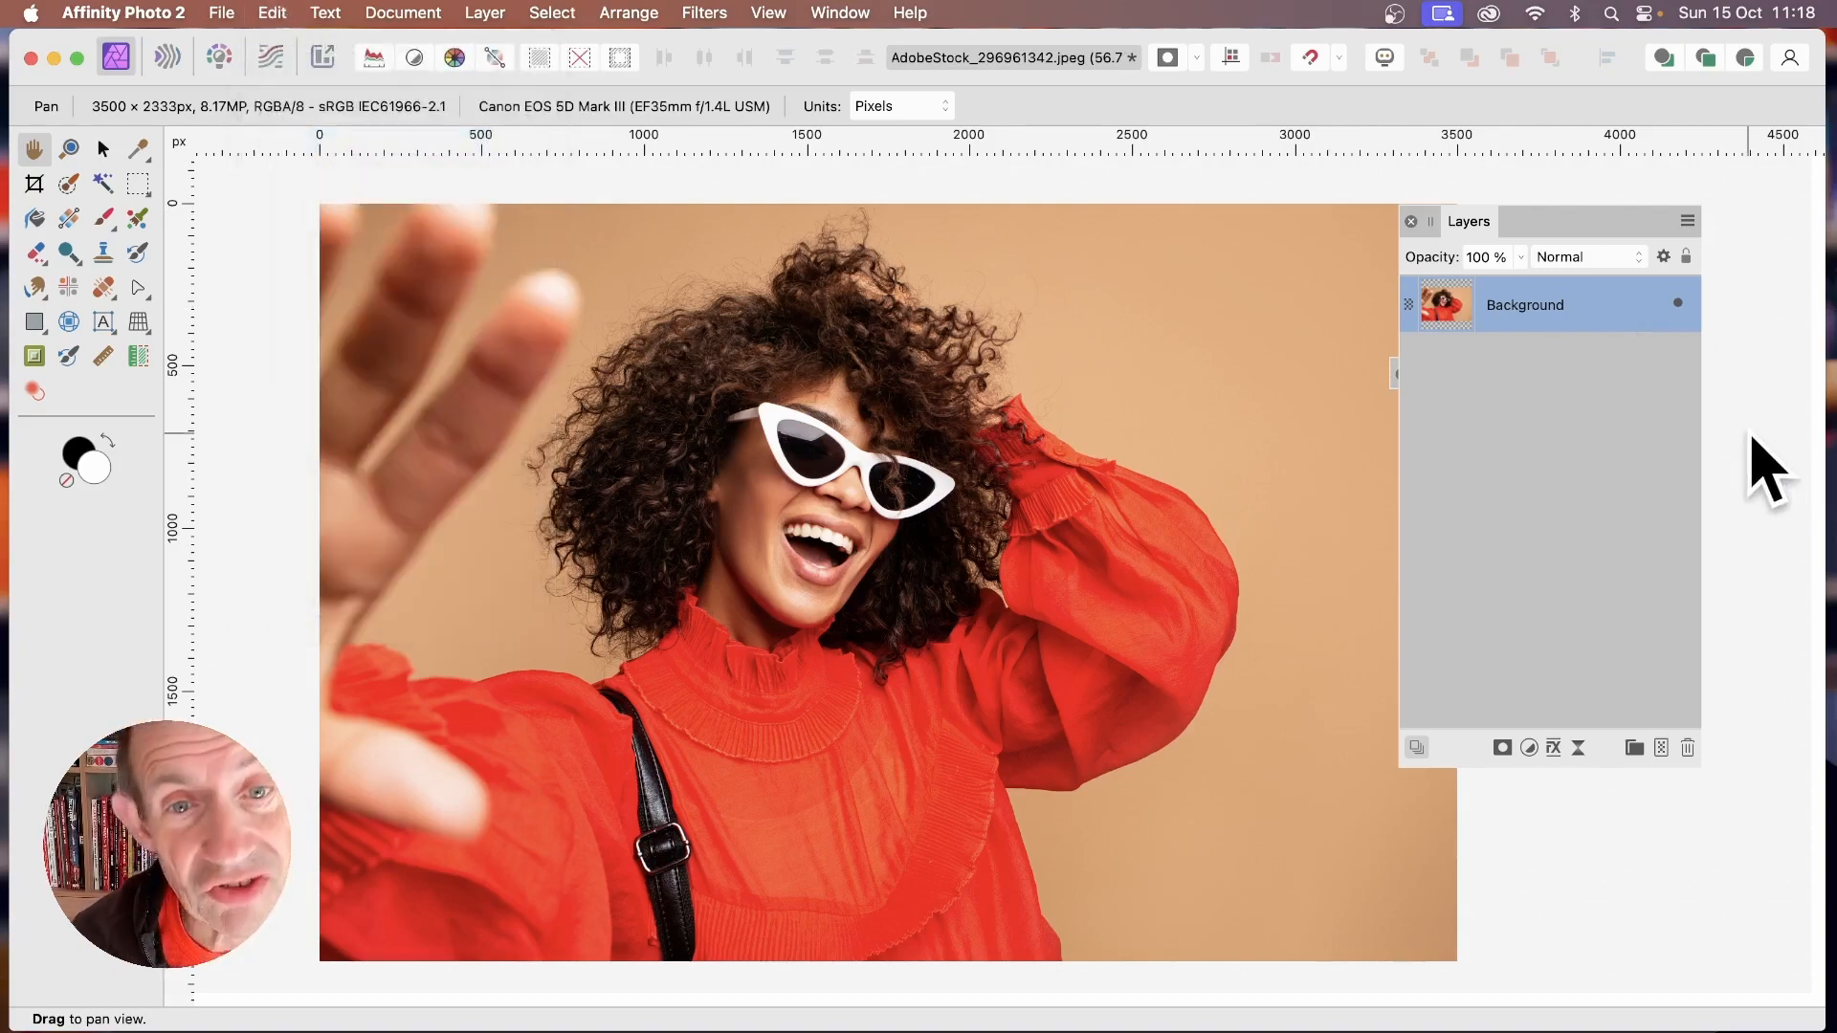
{"action": "key", "text": "Delete"}
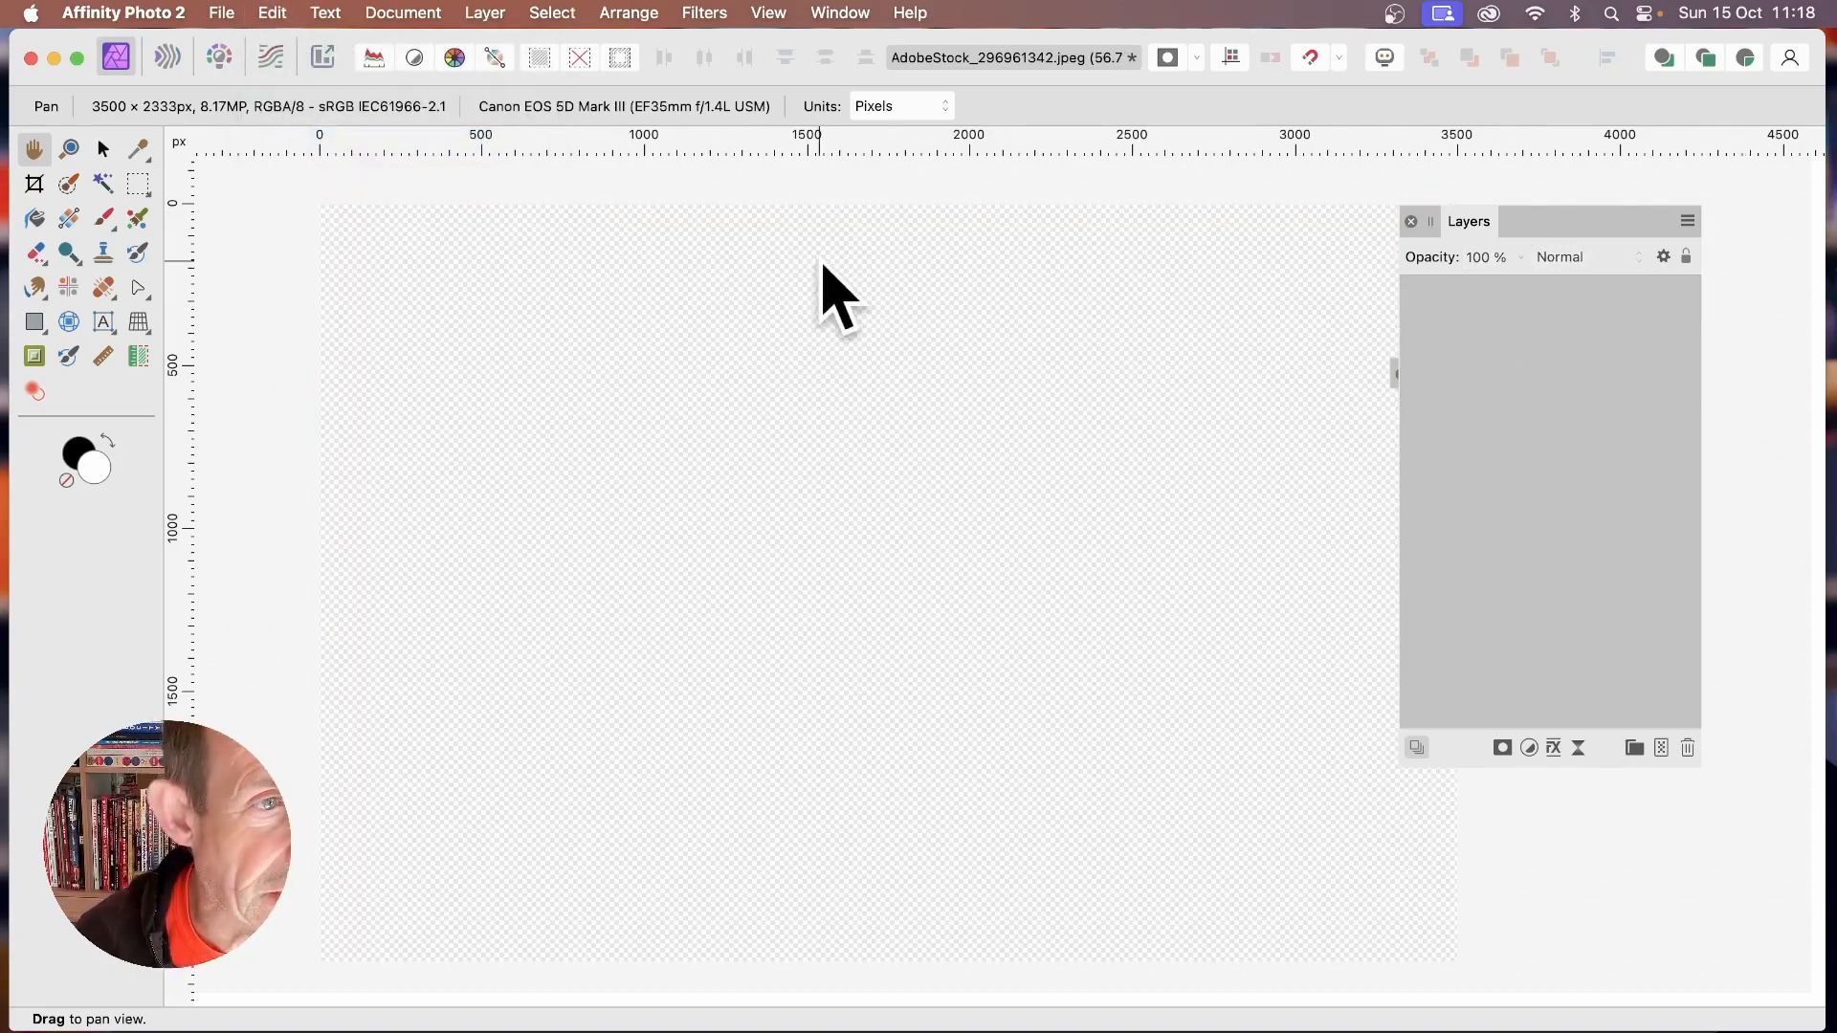
- Draw a narrow white rectangle about 67.5 px wide and 2332.5 px high along the canvas's left edge
{"action": "left_click", "coordinate": [34, 323]}
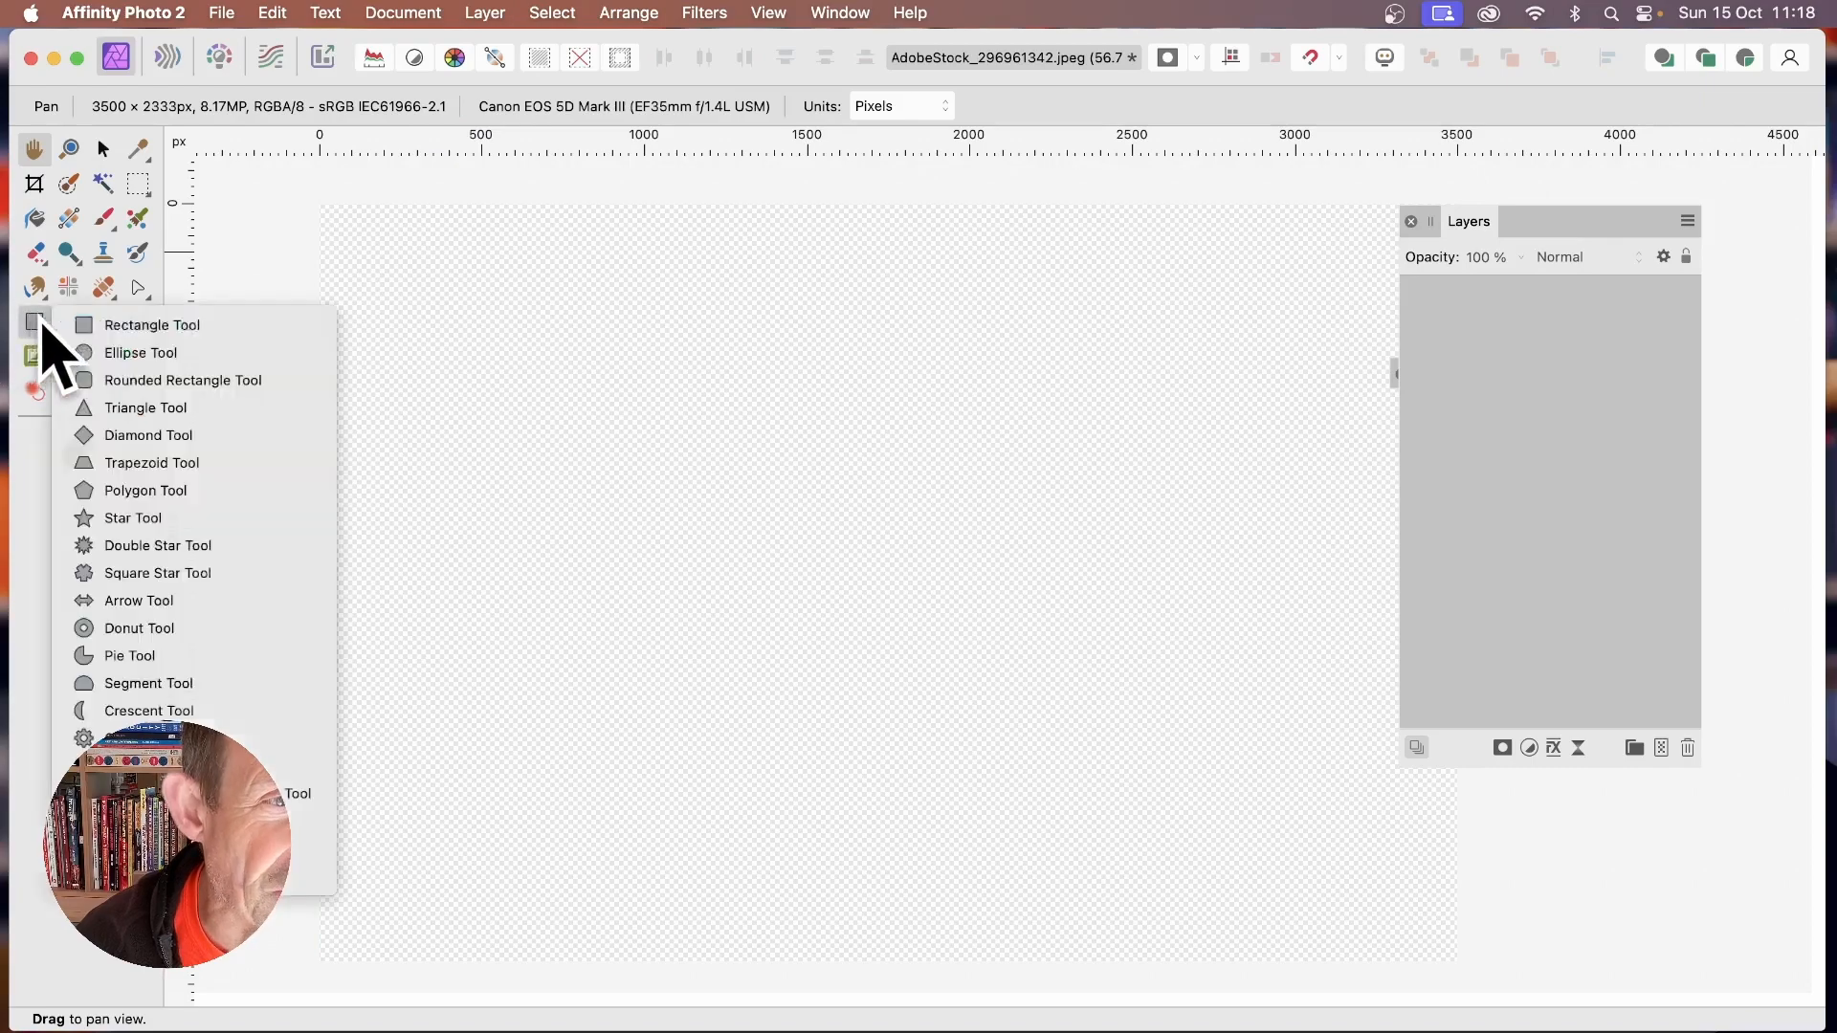
{"action": "left_click", "coordinate": [153, 325]}
{"action": "left_click_drag", "start_coordinate": [321, 202], "coordinate": [341, 959]}
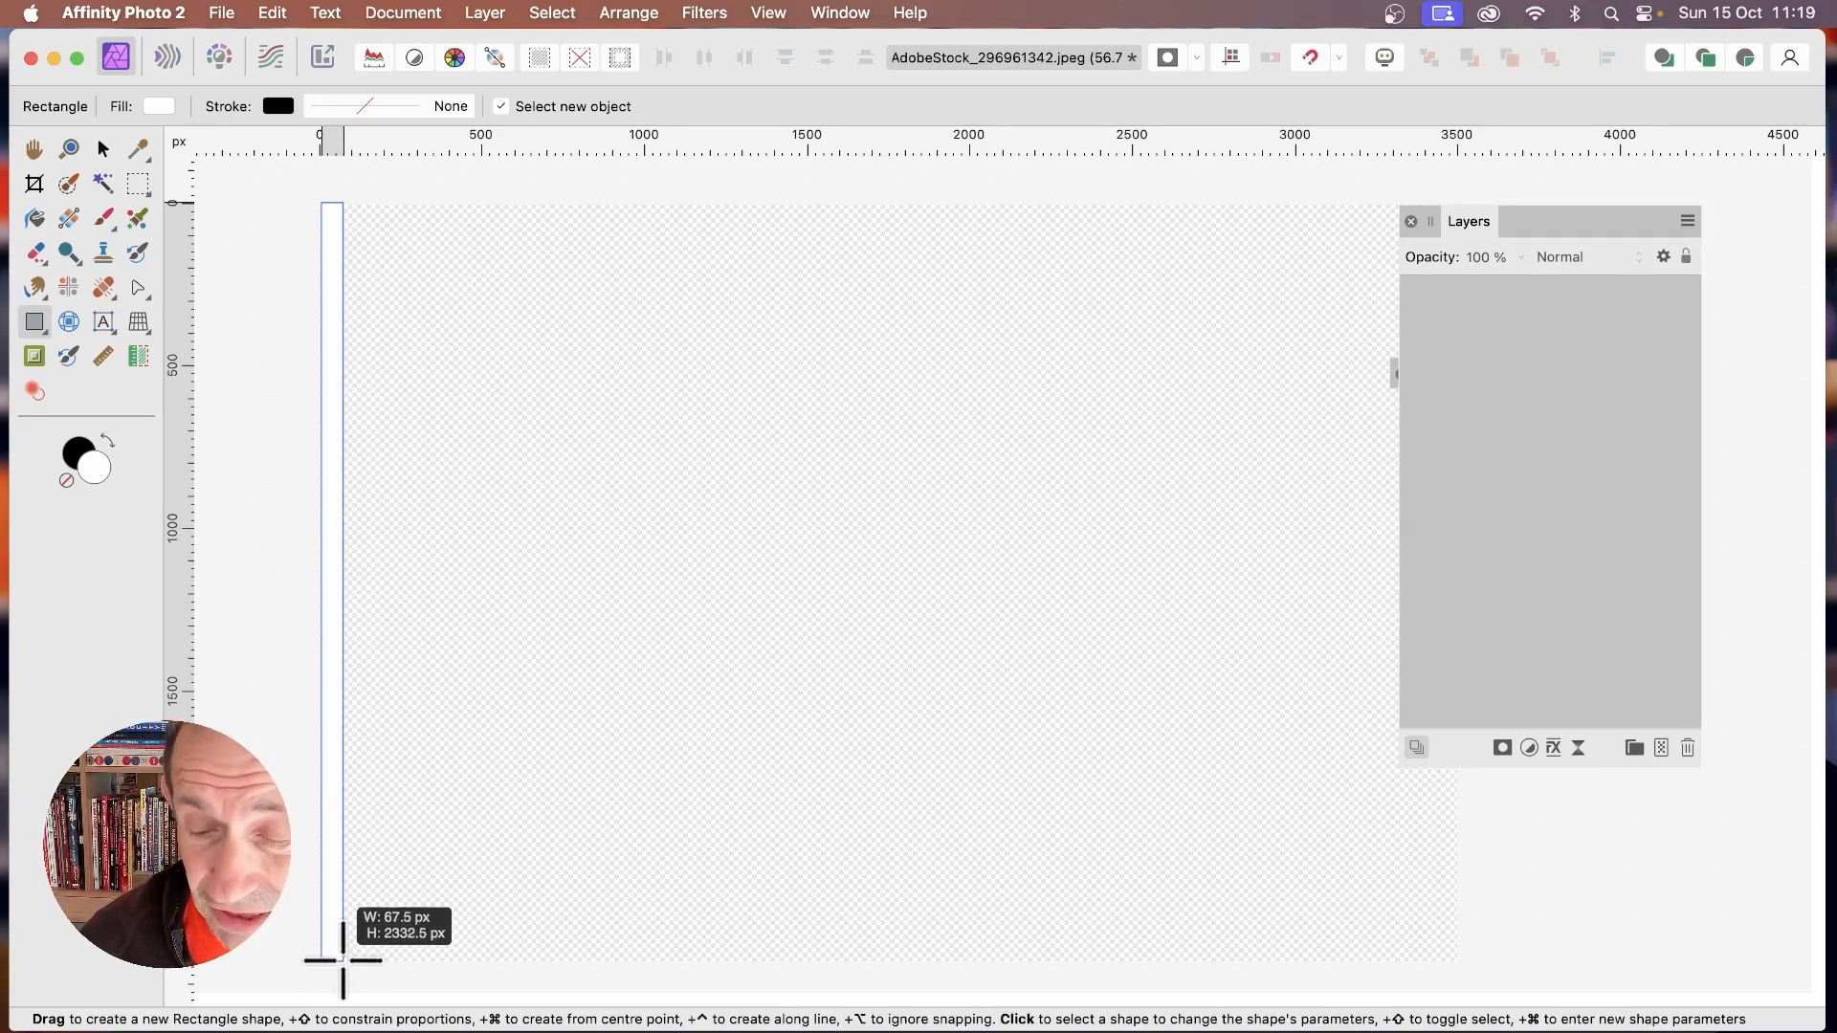
- Fill nearly the full canvas width with adjacent copies of the rectangle strip, and narrow all the strips slightly
{"action": "key", "text": "super+j"}
{"action": "key", "text": "super+j"}
{"action": "key", "text": "super+j"}
{"action": "key", "text": "super+j"}
{"action": "key", "text": "super+j"}
{"action": "key", "text": "super+j"}
{"action": "key", "text": "super+j"}
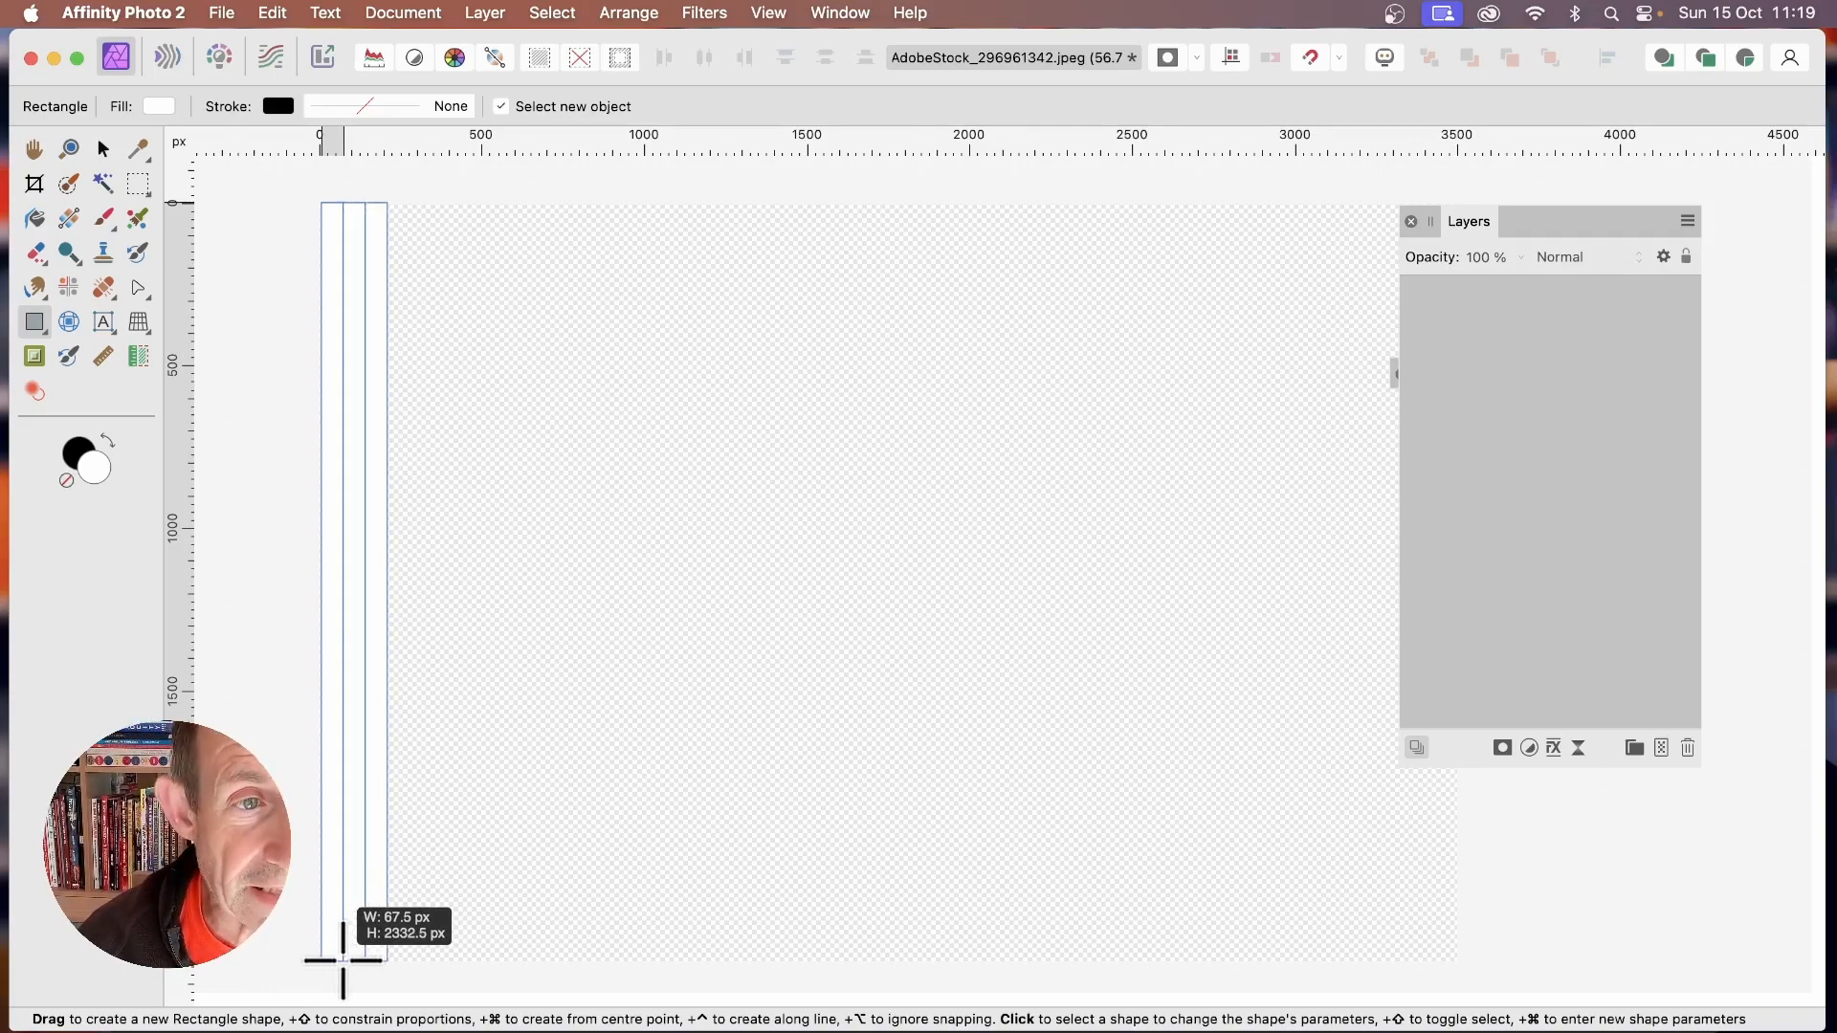
{"action": "key", "text": "super+j"}
{"action": "key", "text": "super+j"}
{"action": "key", "text": "super+j"}
{"action": "key", "text": "super+j"}
{"action": "key", "text": "super+j"}
{"action": "key", "text": "super+j"}
{"action": "key", "text": "super+j"}
{"action": "key", "text": "super+j"}
{"action": "key", "text": "super+j"}
{"action": "key", "text": "super+j"}
{"action": "key", "text": "super+j"}
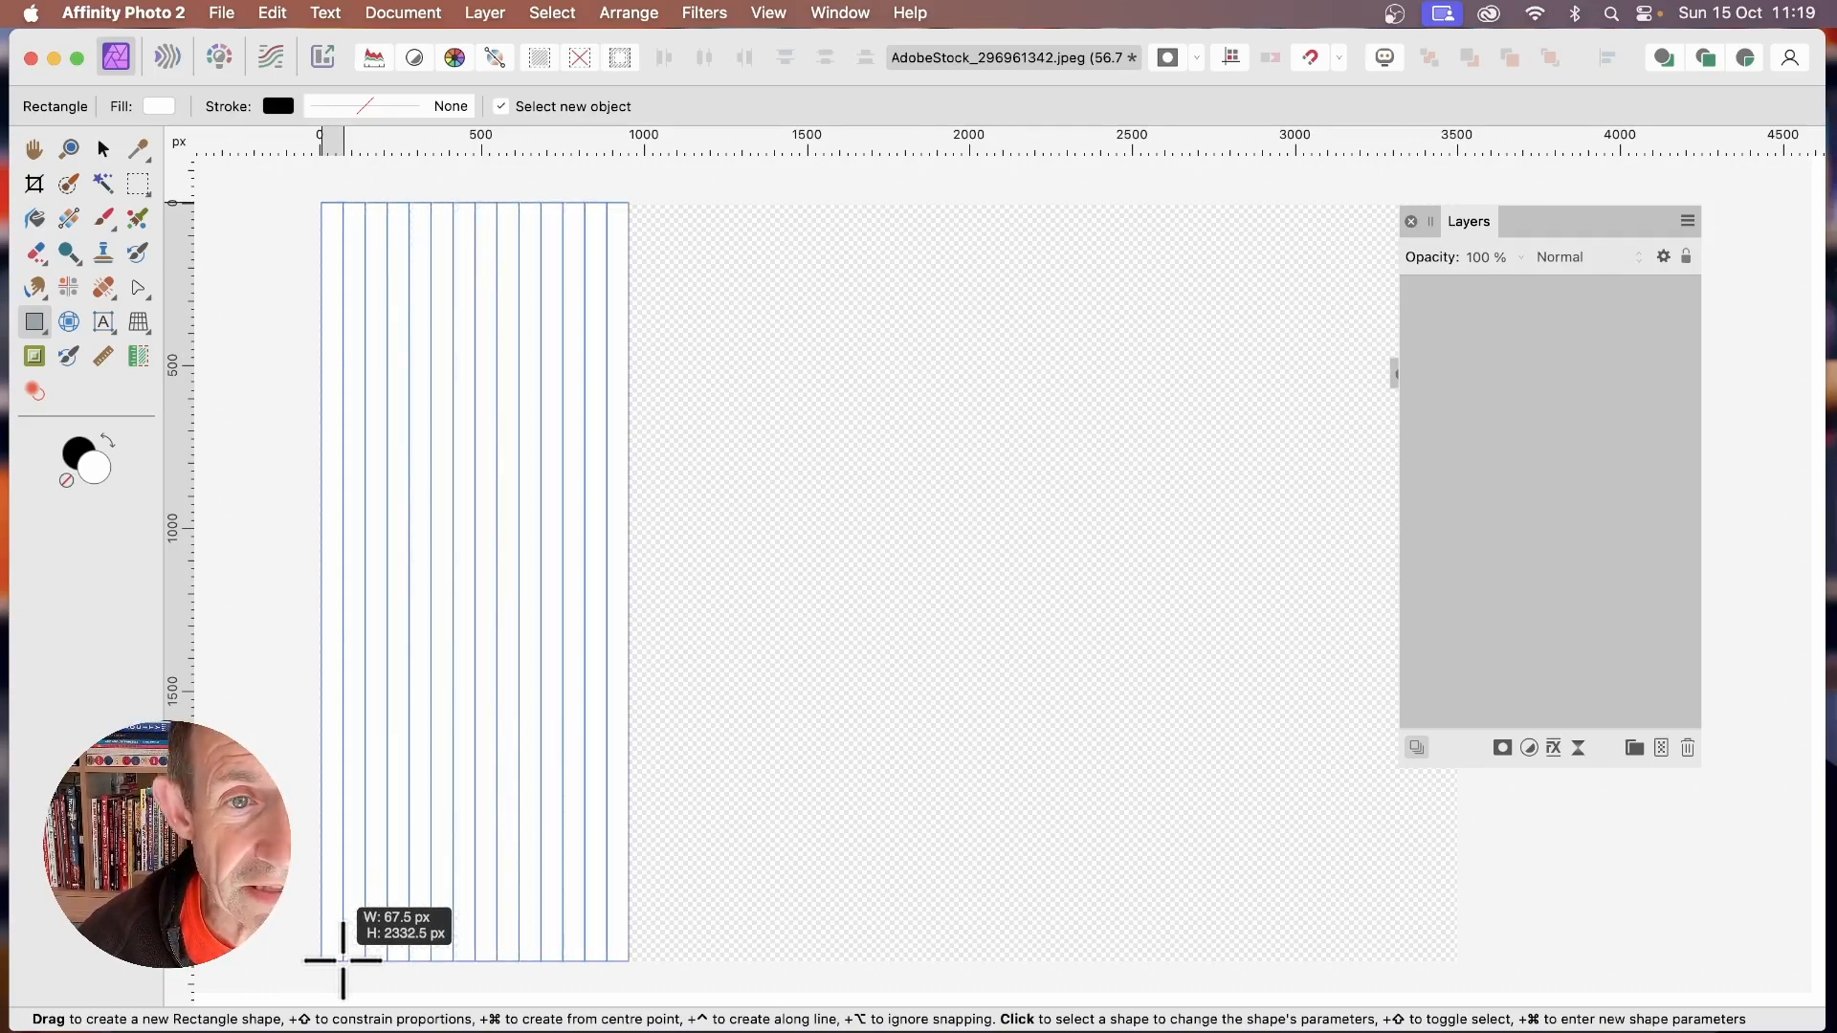
{"action": "key", "text": "super+j"}
{"action": "key", "text": "super+j"}
{"action": "key", "text": "super+j"}
{"action": "key", "text": "super+j"}
{"action": "key", "text": "super+j"}
{"action": "key", "text": "super+j"}
{"action": "key", "text": "super+j"}
{"action": "key", "text": "super+j"}
{"action": "key", "text": "super+j"}
{"action": "key", "text": "super+j"}
{"action": "key", "text": "super+j"}
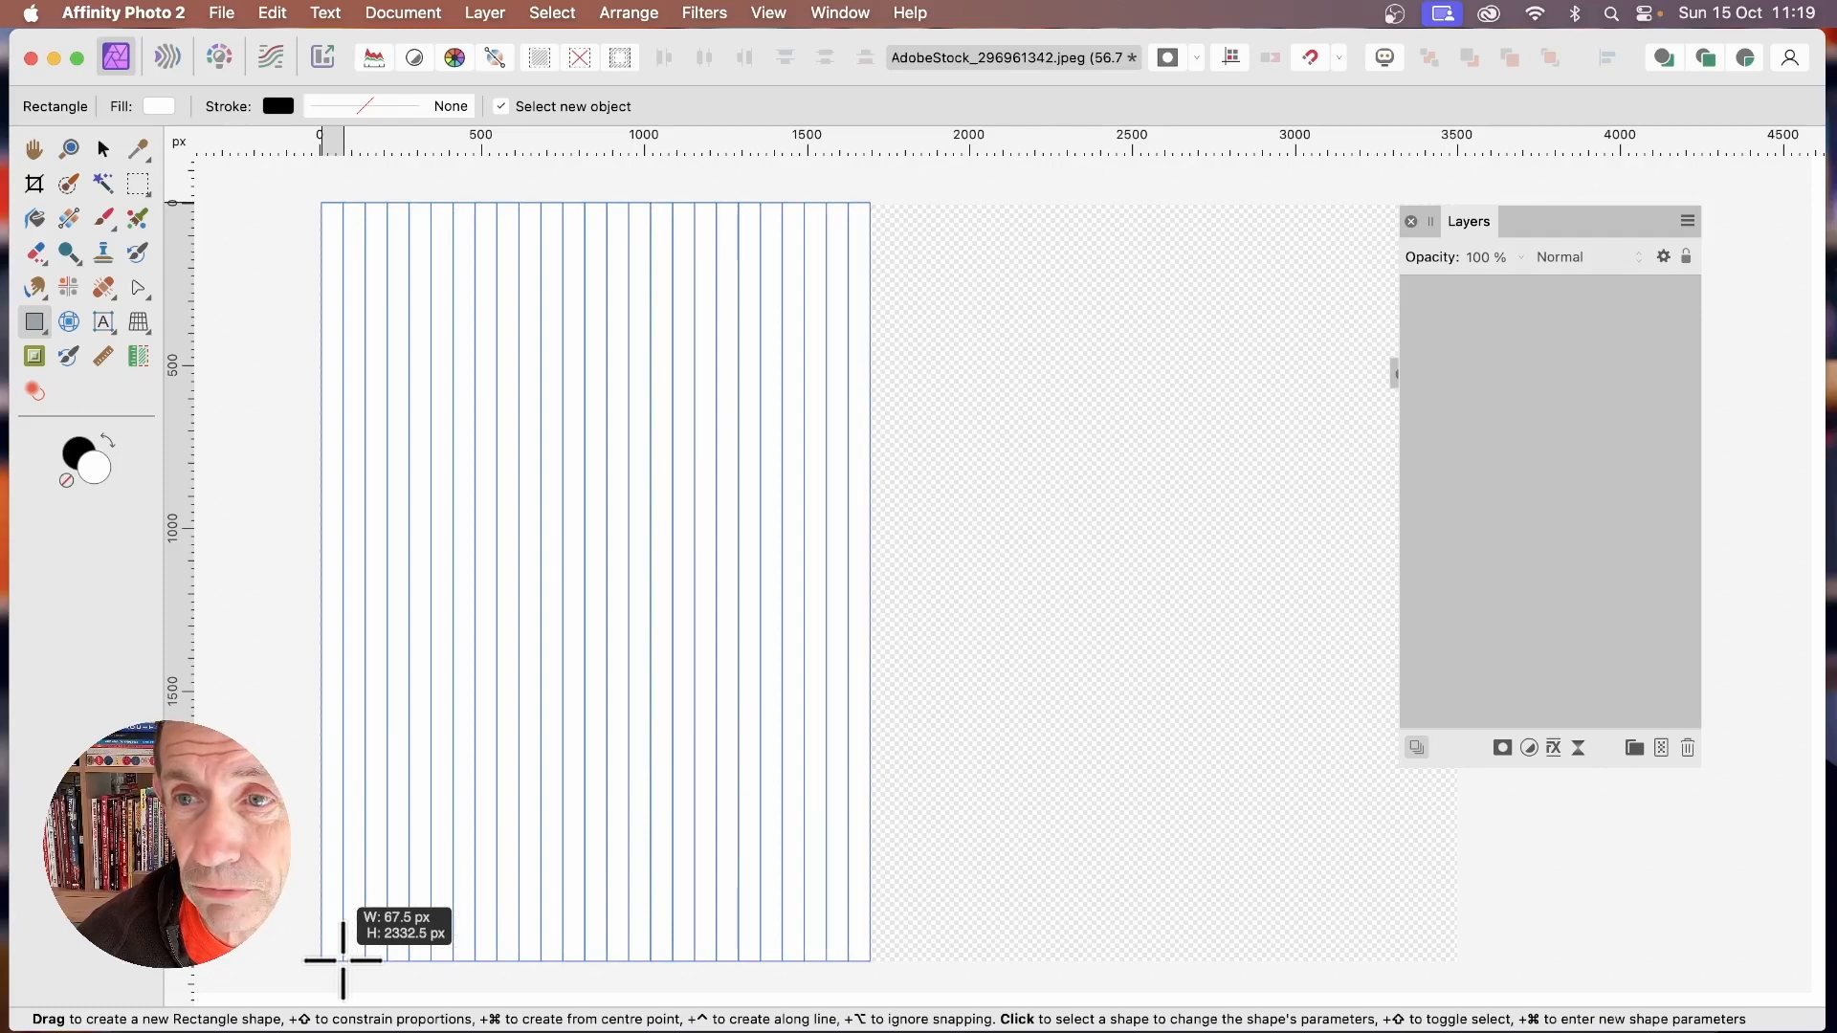
{"action": "key", "text": "super+j"}
{"action": "key", "text": "super+j"}
{"action": "key", "text": "super+j"}
{"action": "key", "text": "super+j"}
{"action": "key", "text": "super+j"}
{"action": "key", "text": "super+j"}
{"action": "key", "text": "super+j"}
{"action": "key", "text": "super+j"}
{"action": "key", "text": "super+j"}
{"action": "key", "text": "super+j"}
{"action": "key", "text": "super+j"}
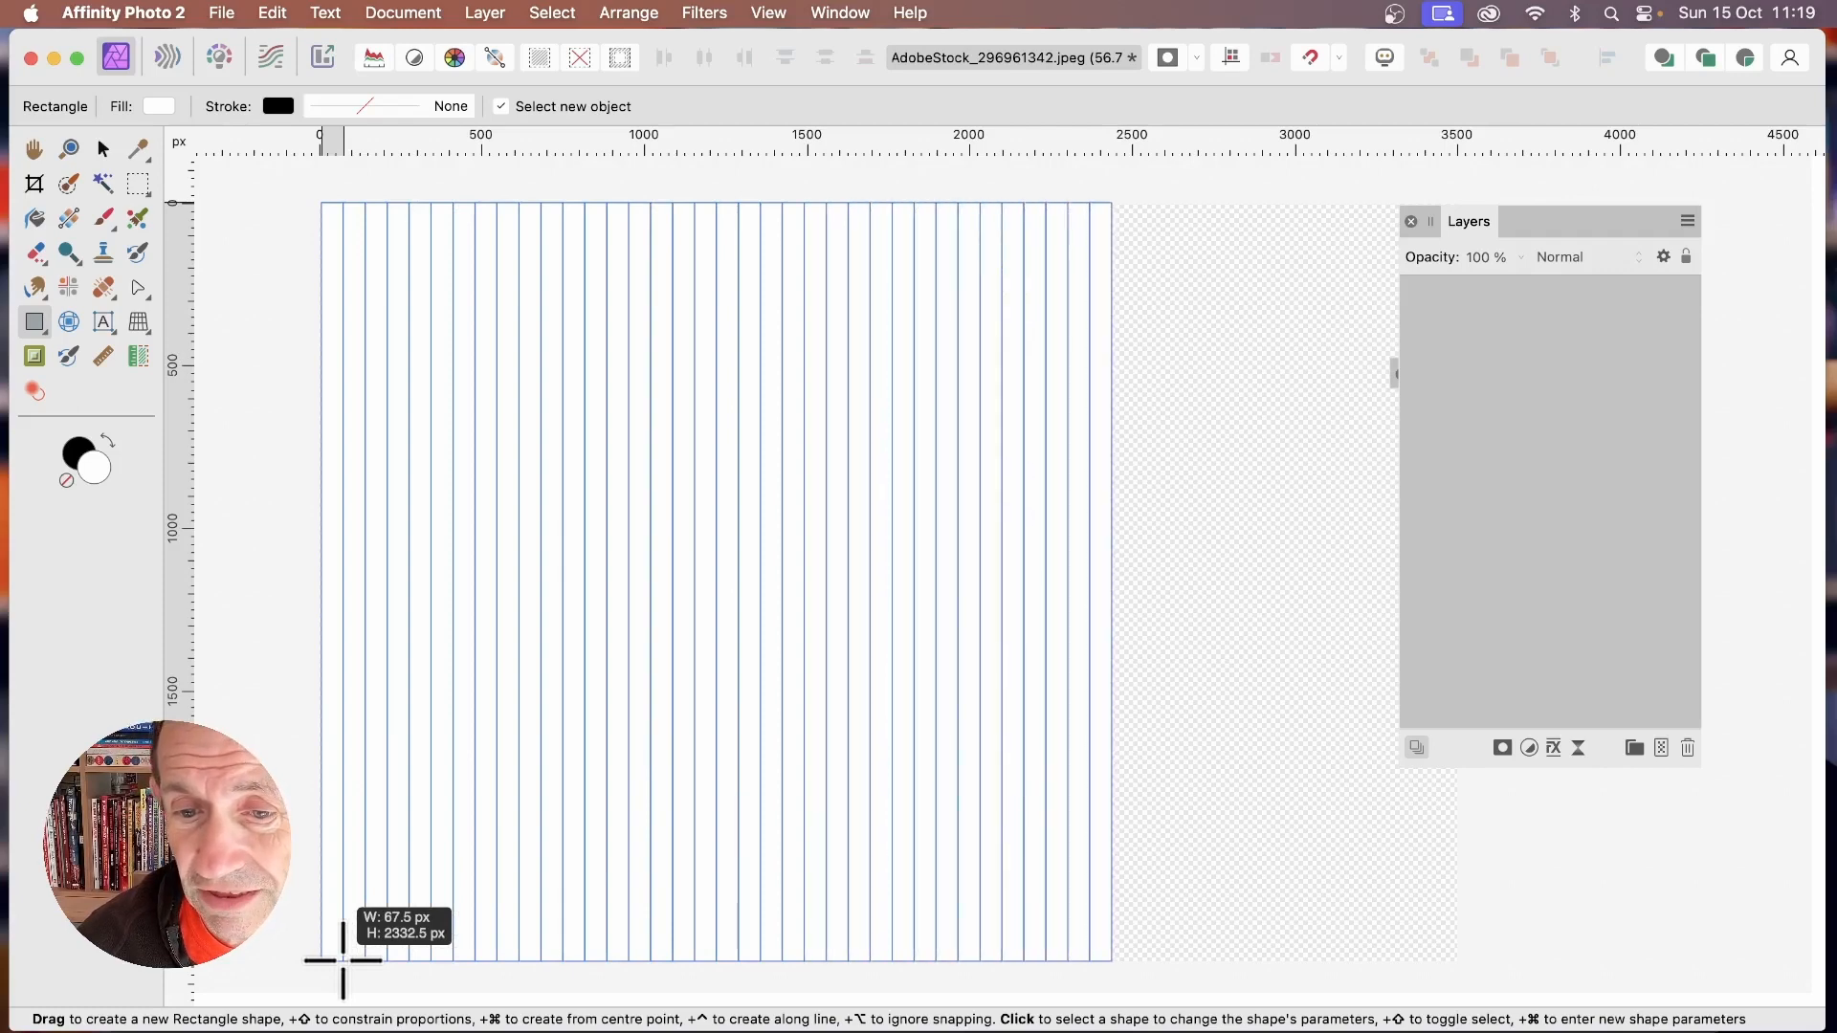
{"action": "key", "text": "super+j"}
{"action": "key", "text": "super+j"}
{"action": "key", "text": "super+j"}
{"action": "key", "text": "super+j"}
{"action": "key", "text": "super+j"}
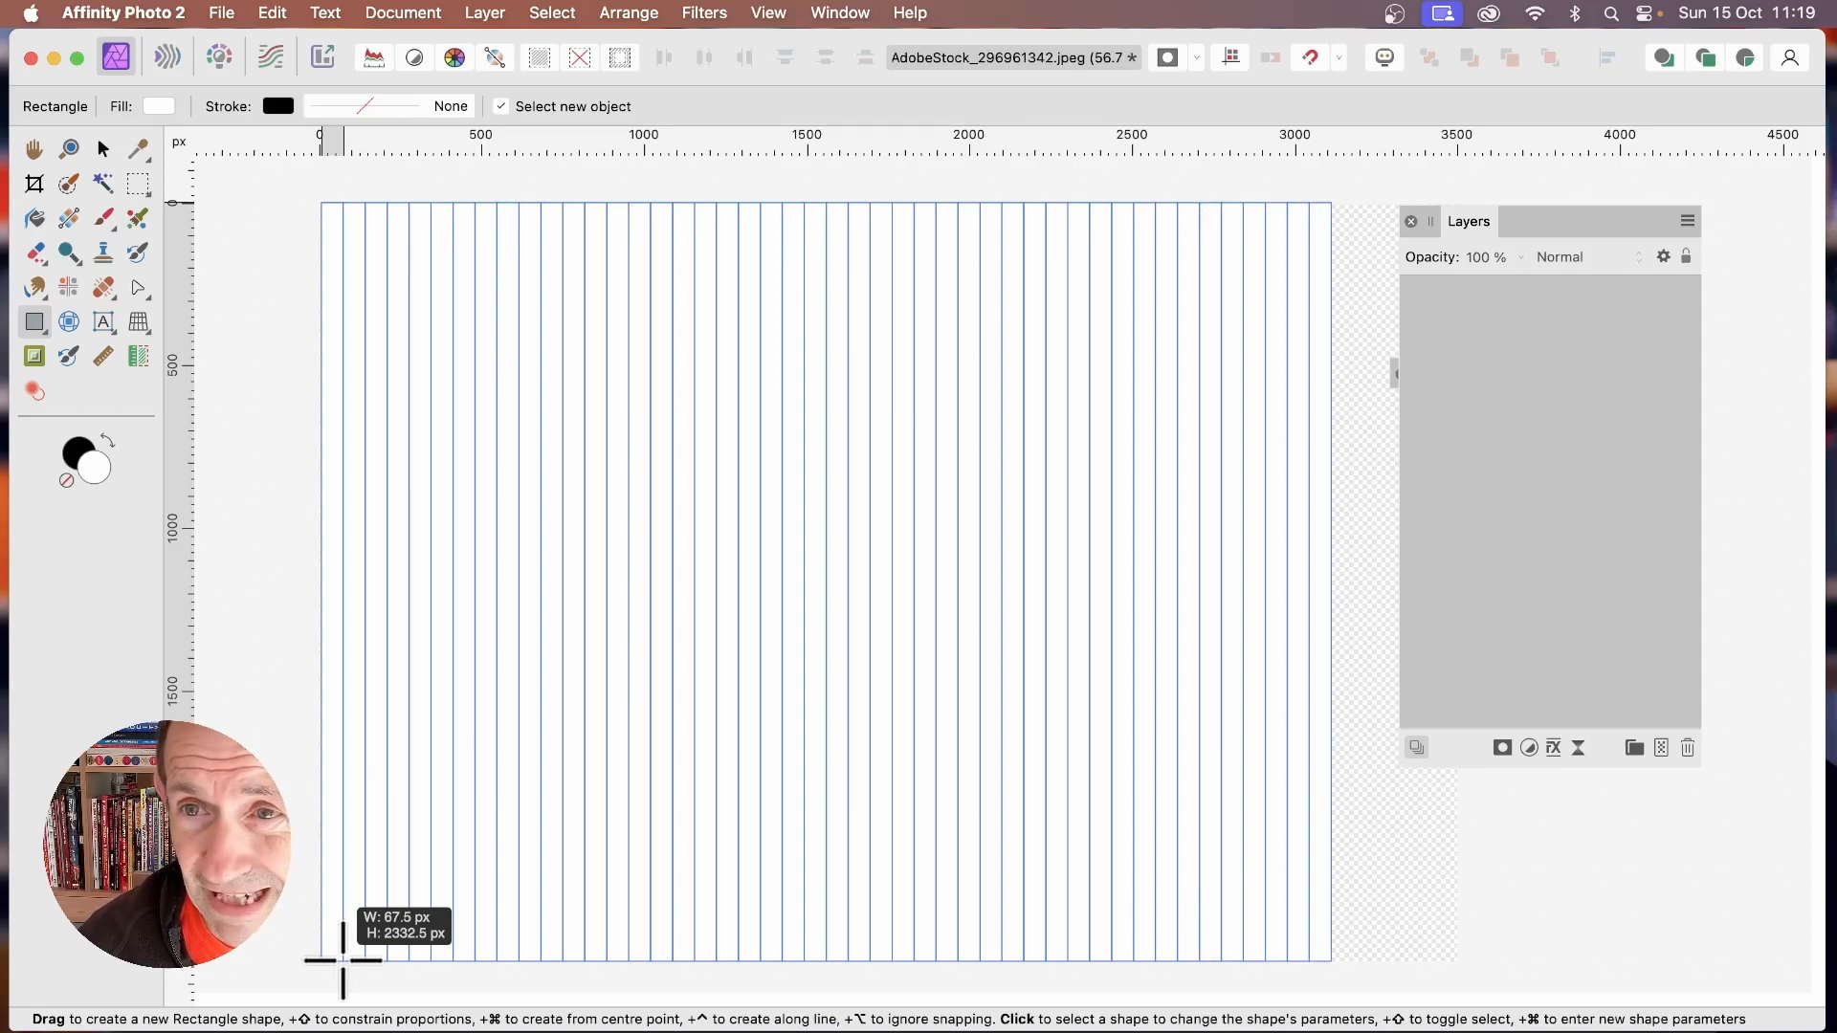
{"action": "key", "text": "super+j"}
{"action": "key", "text": "super+j"}
{"action": "key", "text": "super+j"}
{"action": "key", "text": "super+j"}
{"action": "key", "text": "super+j"}
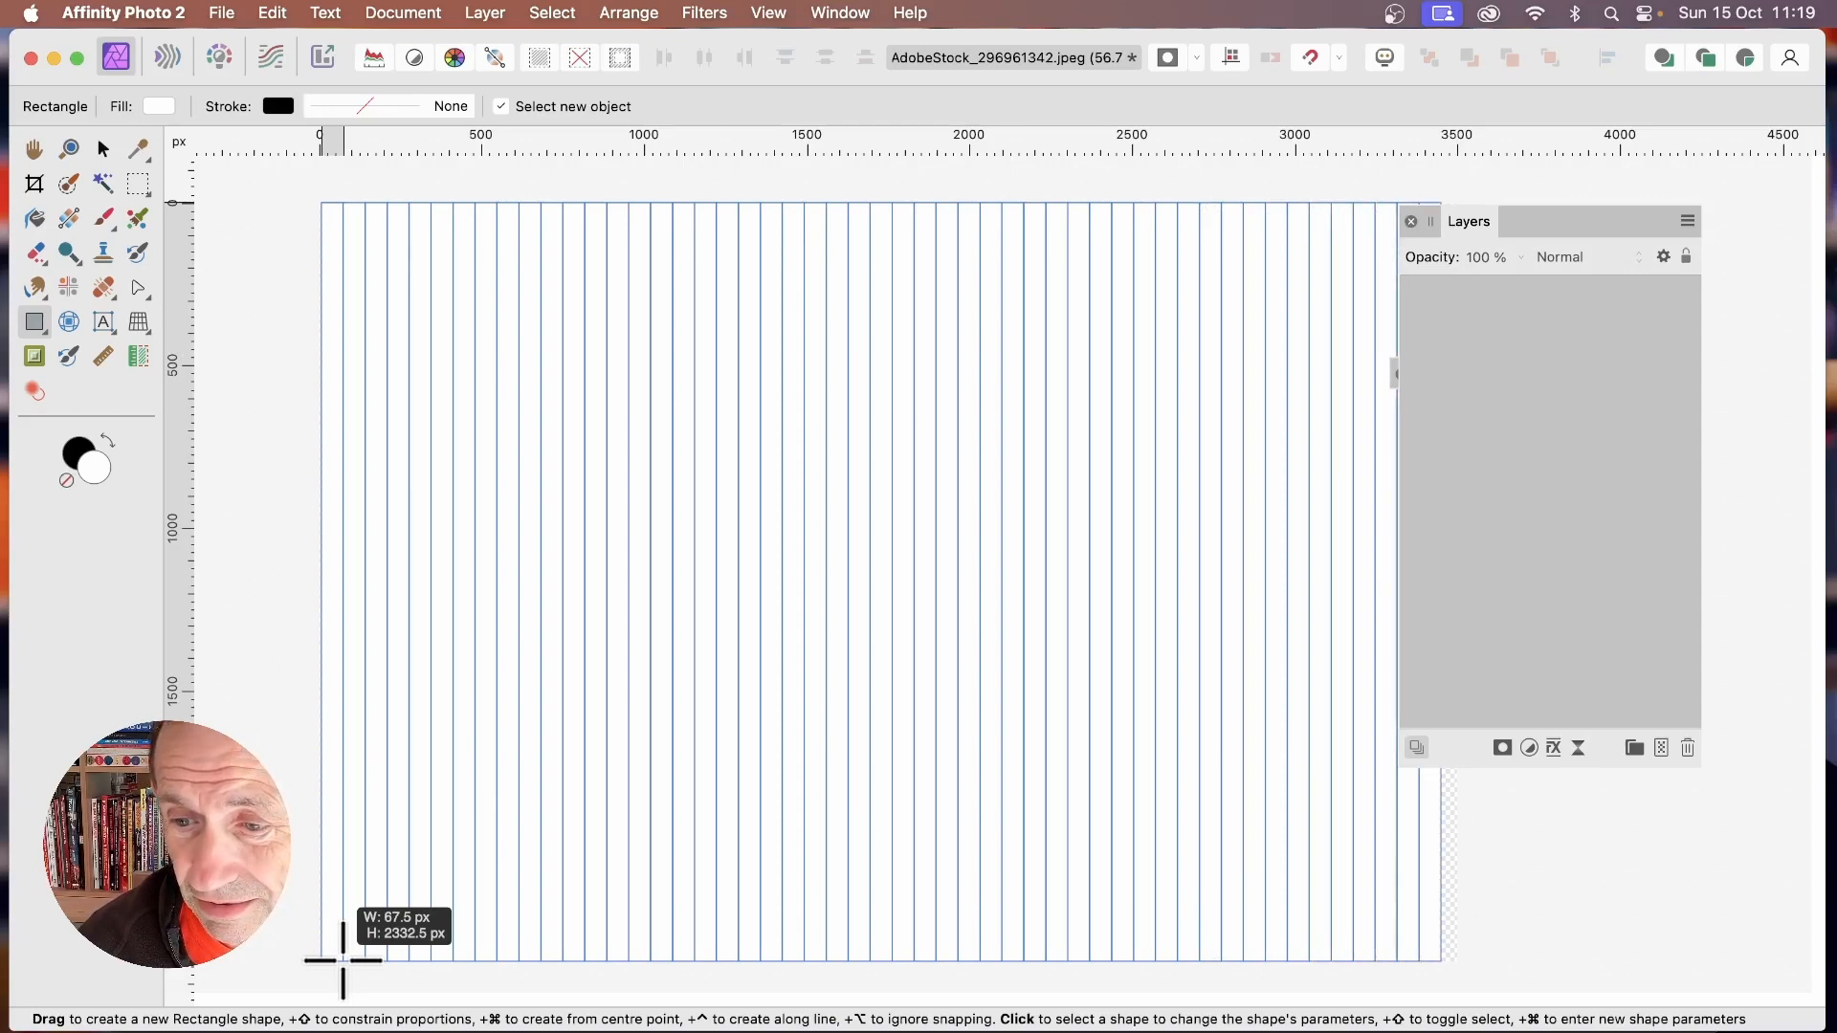
{"action": "left_click_drag", "start_coordinate": [342, 960], "coordinate": [342, 962]}
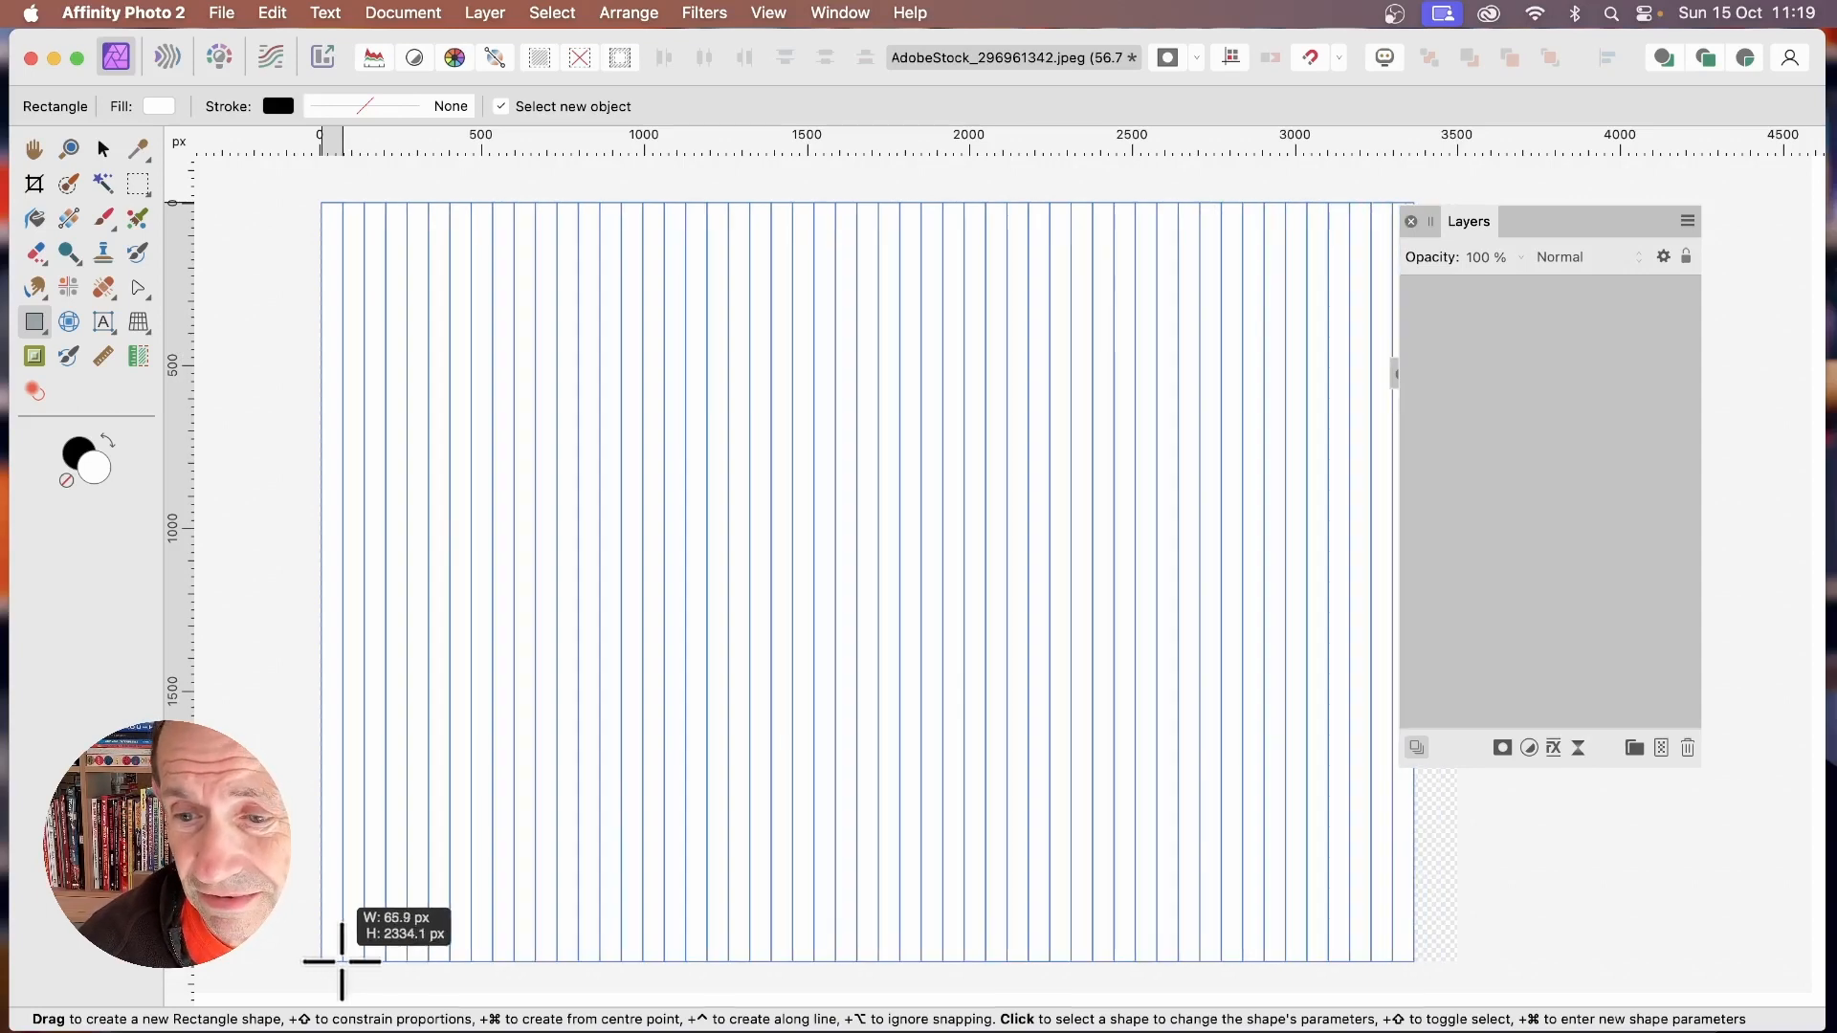
{"action": "key", "text": "super+j"}
{"action": "left_click_drag", "start_coordinate": [340, 962], "coordinate": [339, 963]}
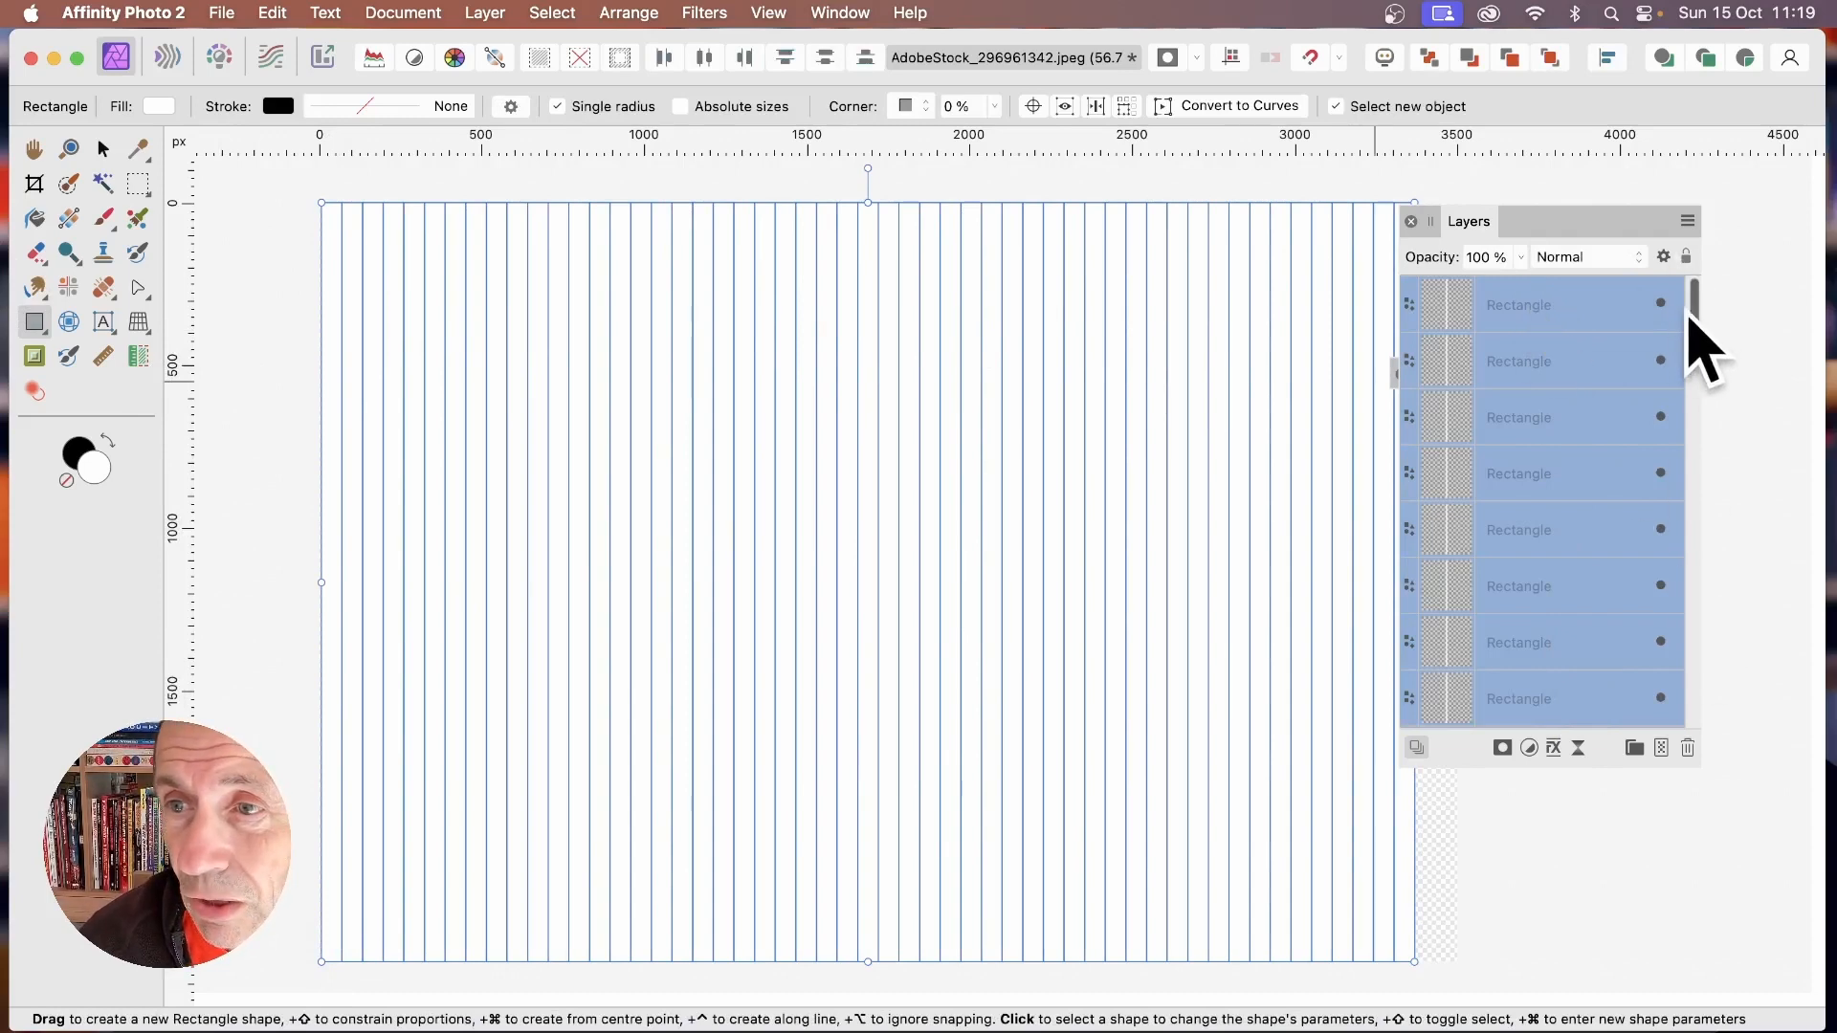
- Paste the copied photo inside the bottommost Rectangle layer
{"action": "left_click_drag", "start_coordinate": [1703, 312], "coordinate": [1729, 709]}
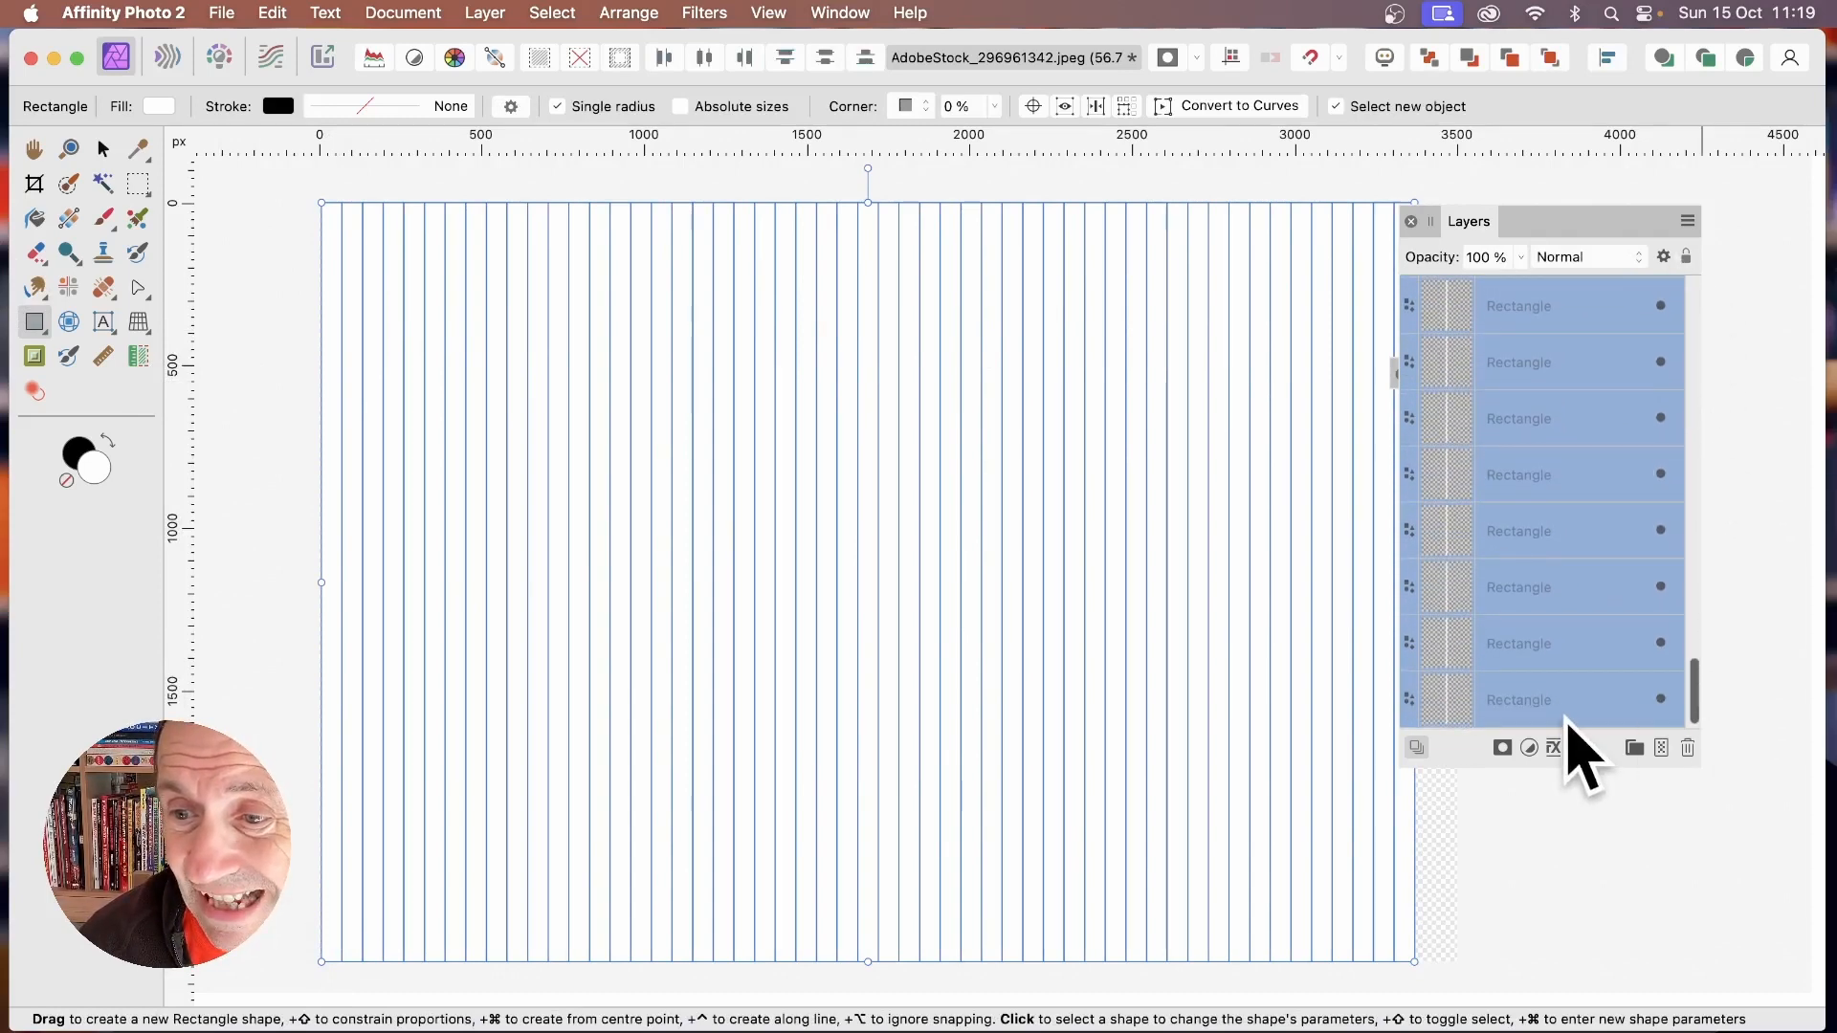
{"action": "left_click", "coordinate": [1565, 707]}
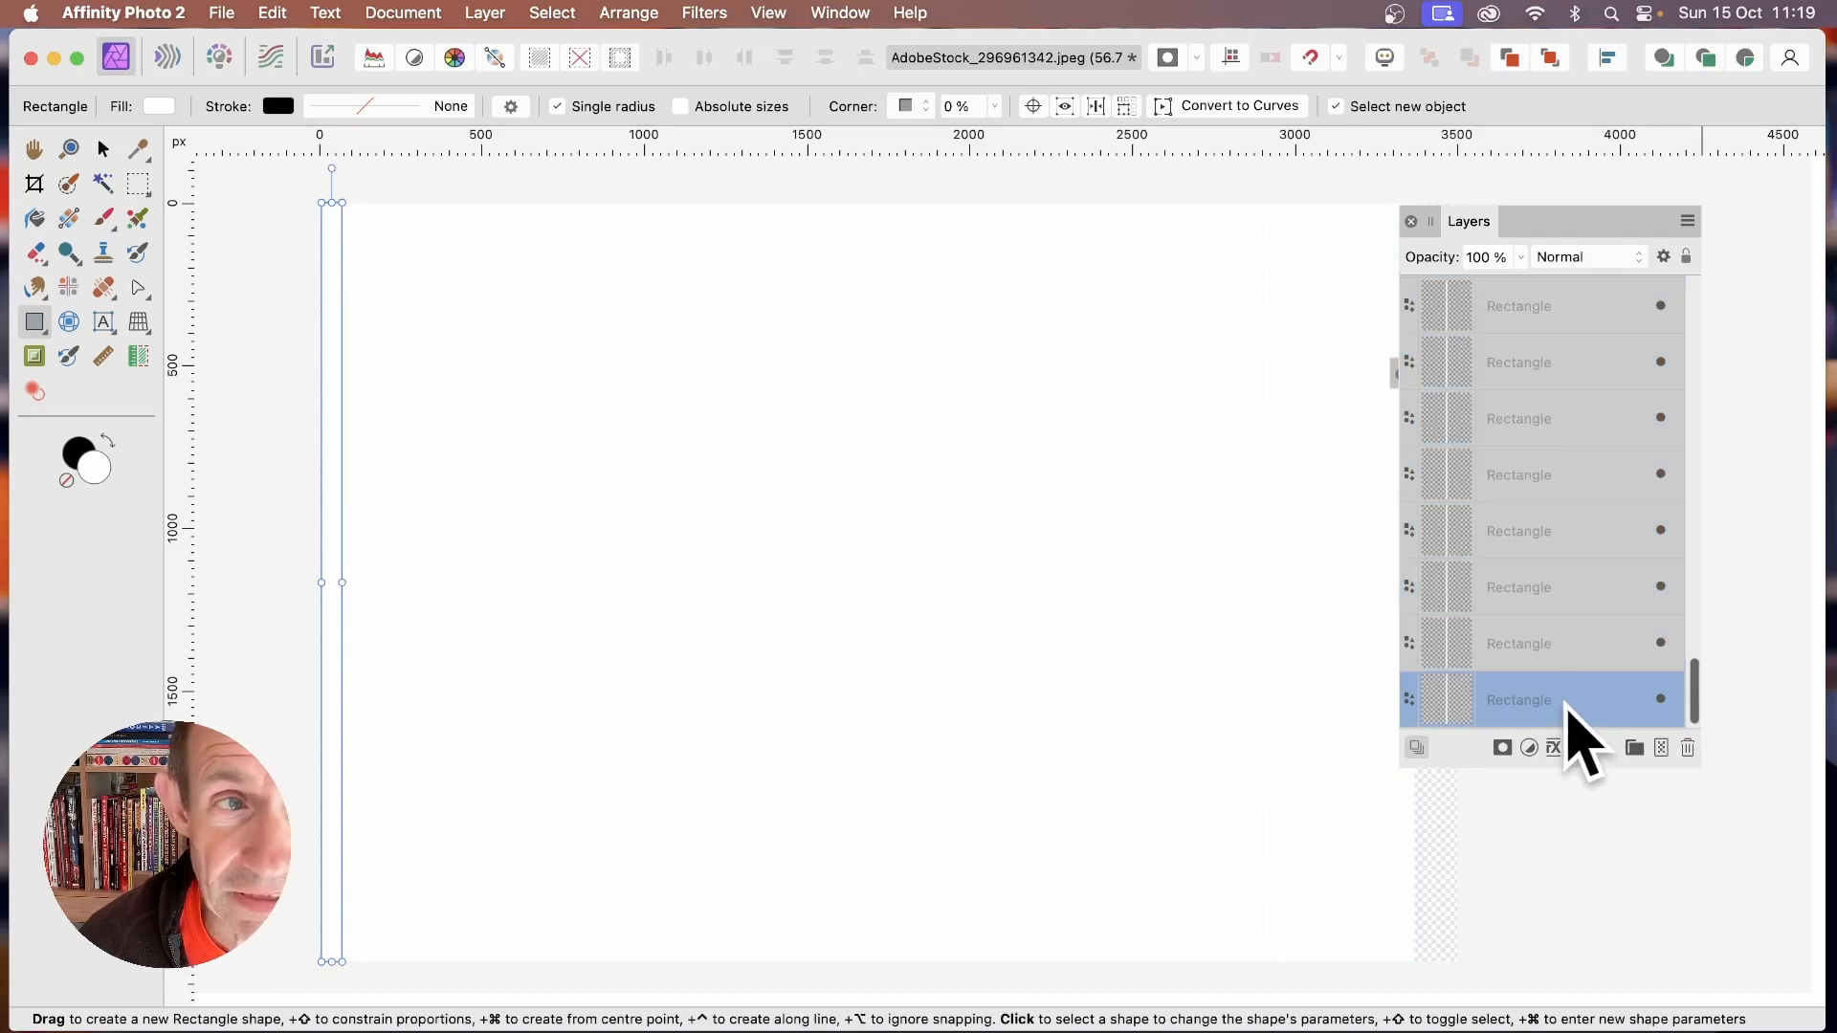
{"action": "left_click", "coordinate": [272, 13]}
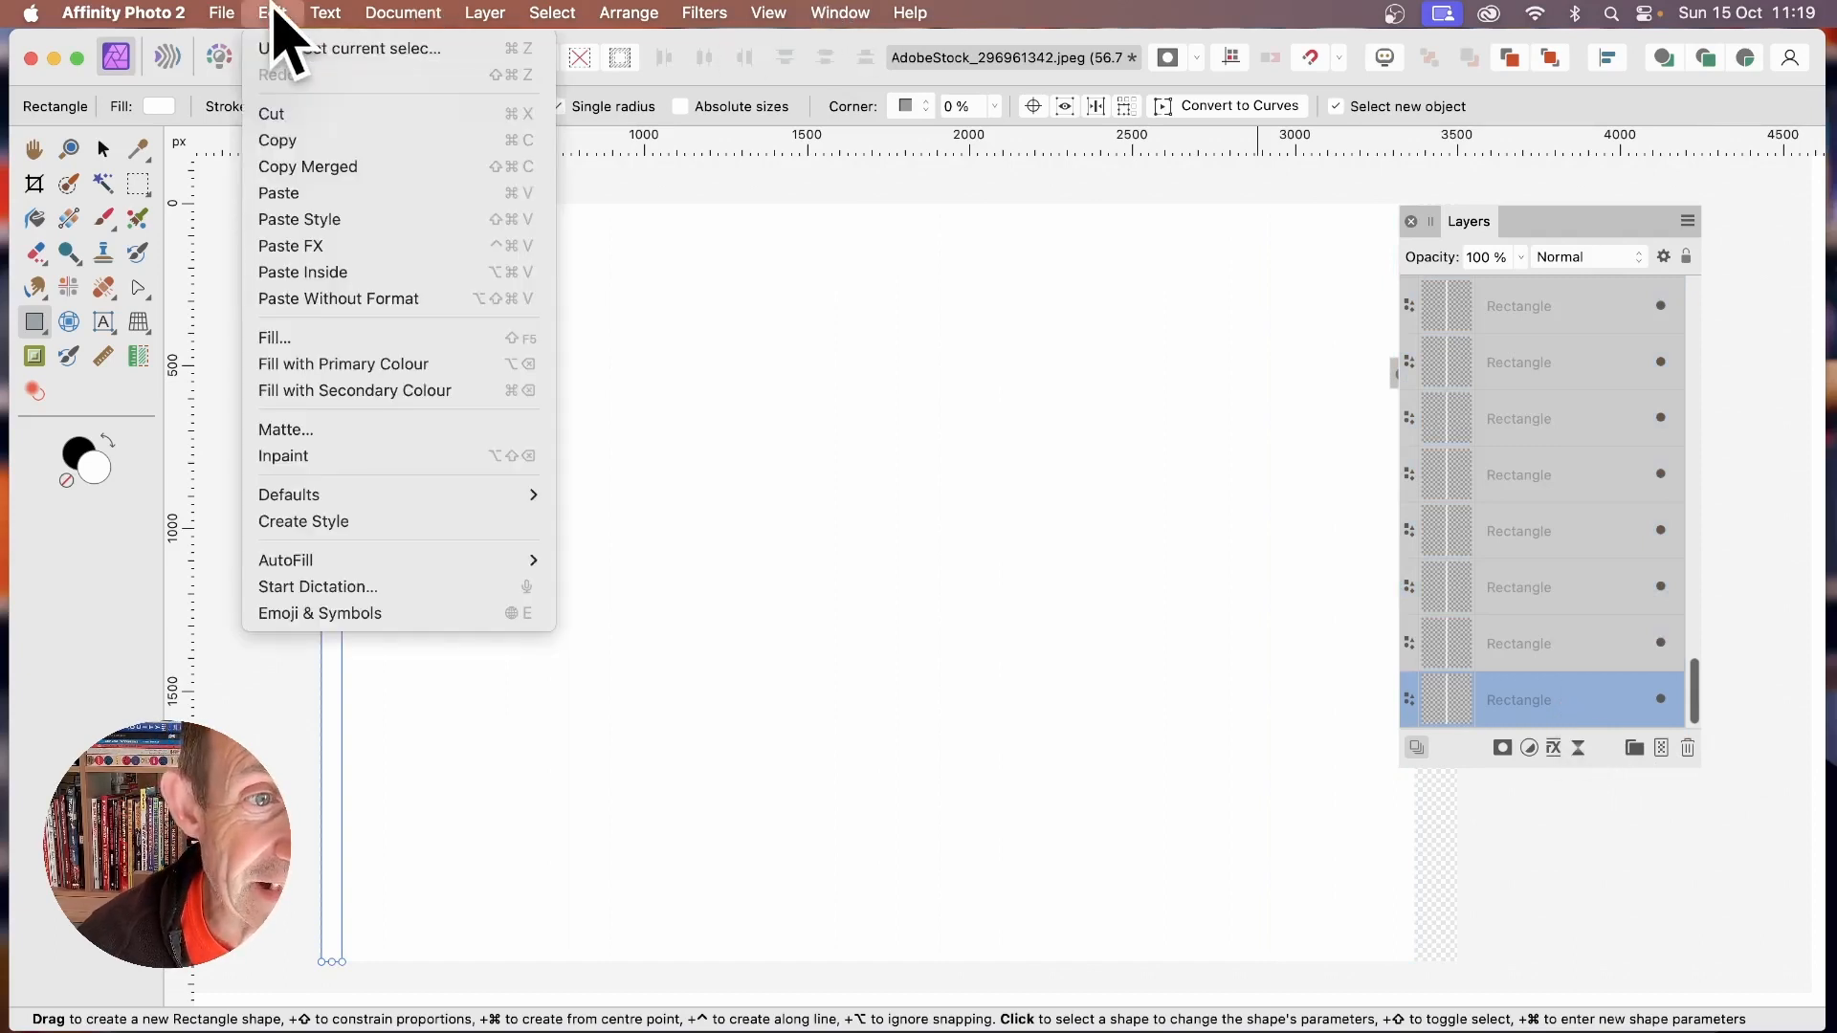
{"action": "left_click", "coordinate": [322, 273]}
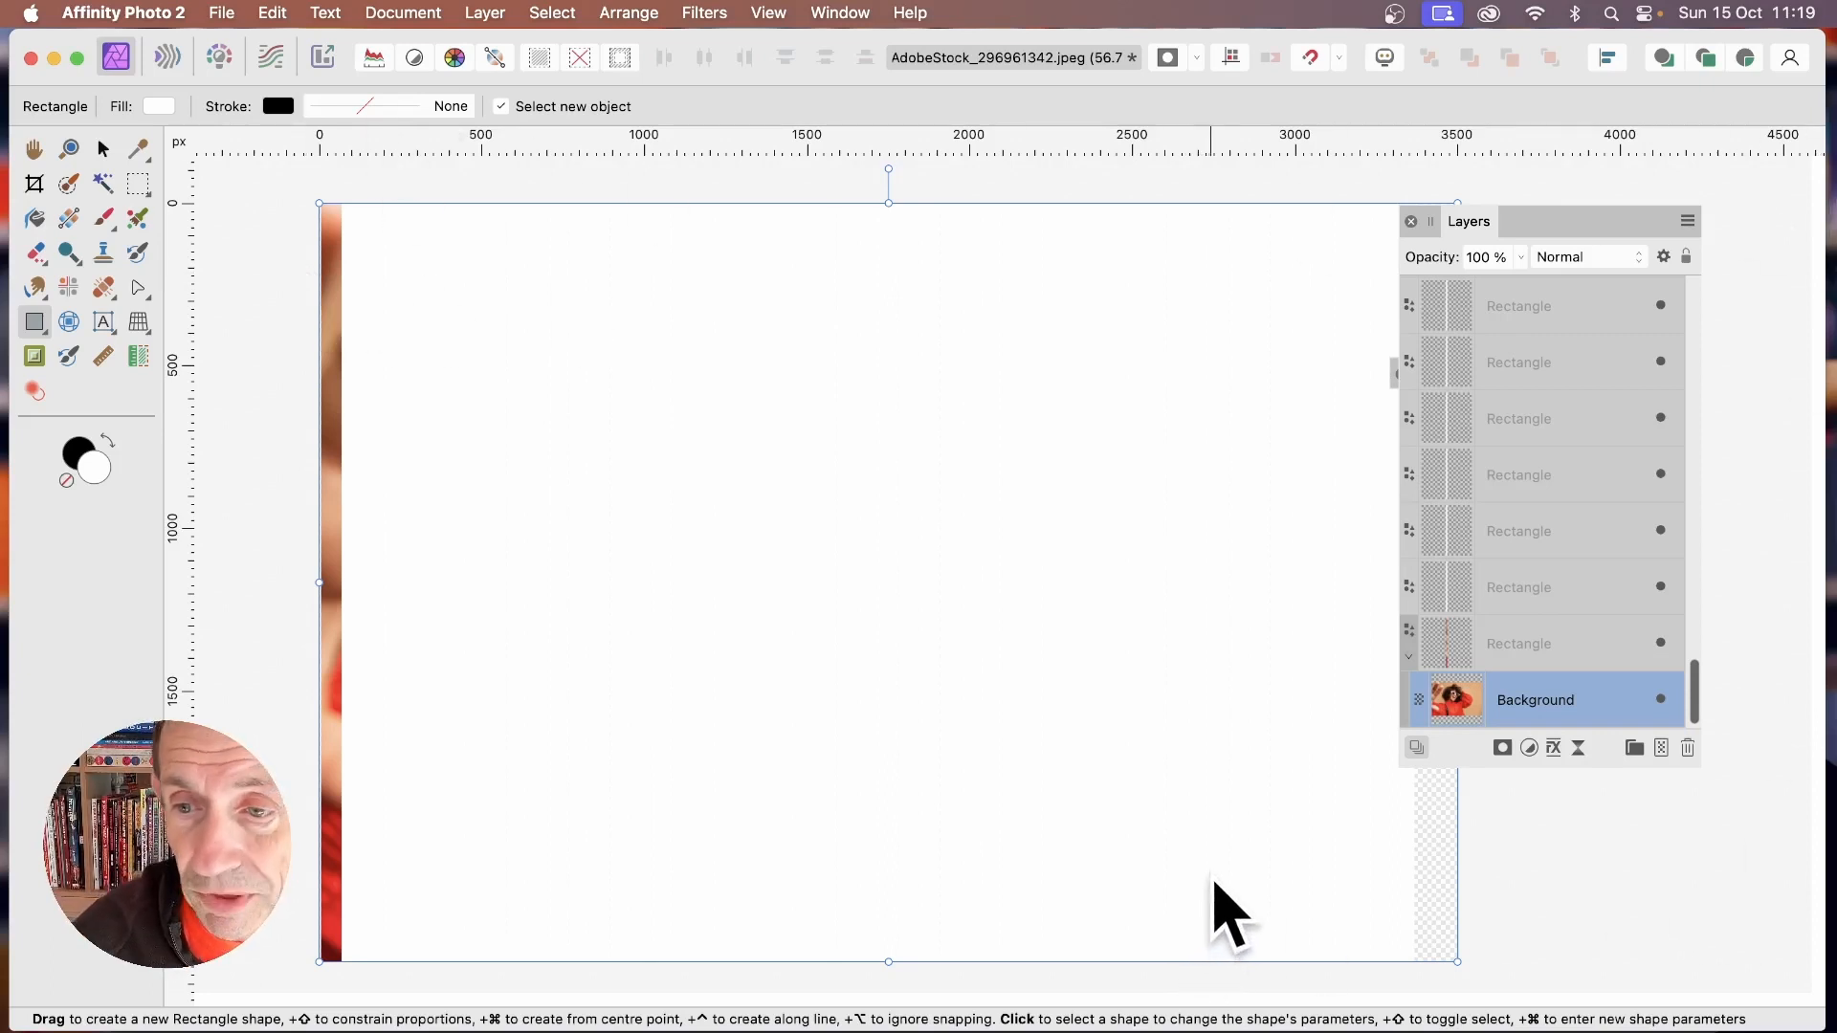
- Move the Layers panel off the canvas and expand the Macro panel so that both are reachable
{"action": "left_click_drag", "start_coordinate": [1475, 227], "coordinate": [1558, 316]}
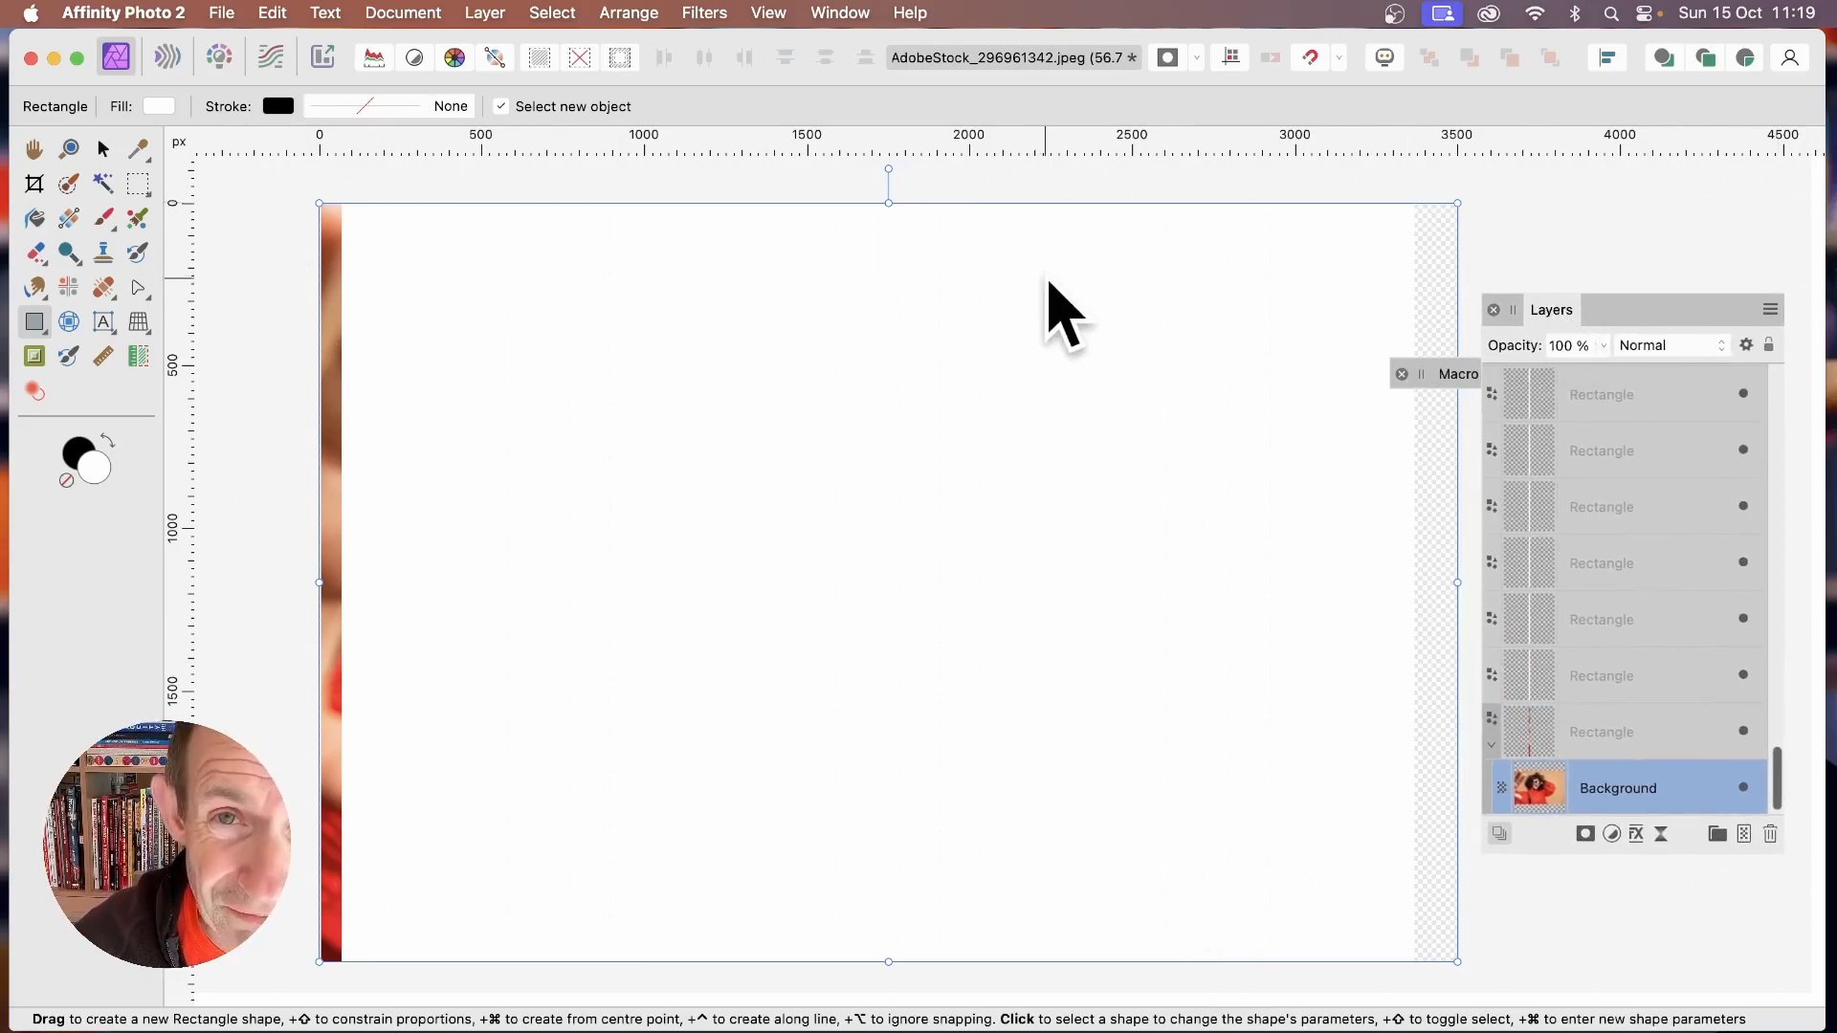
{"action": "left_click", "coordinate": [1462, 382]}
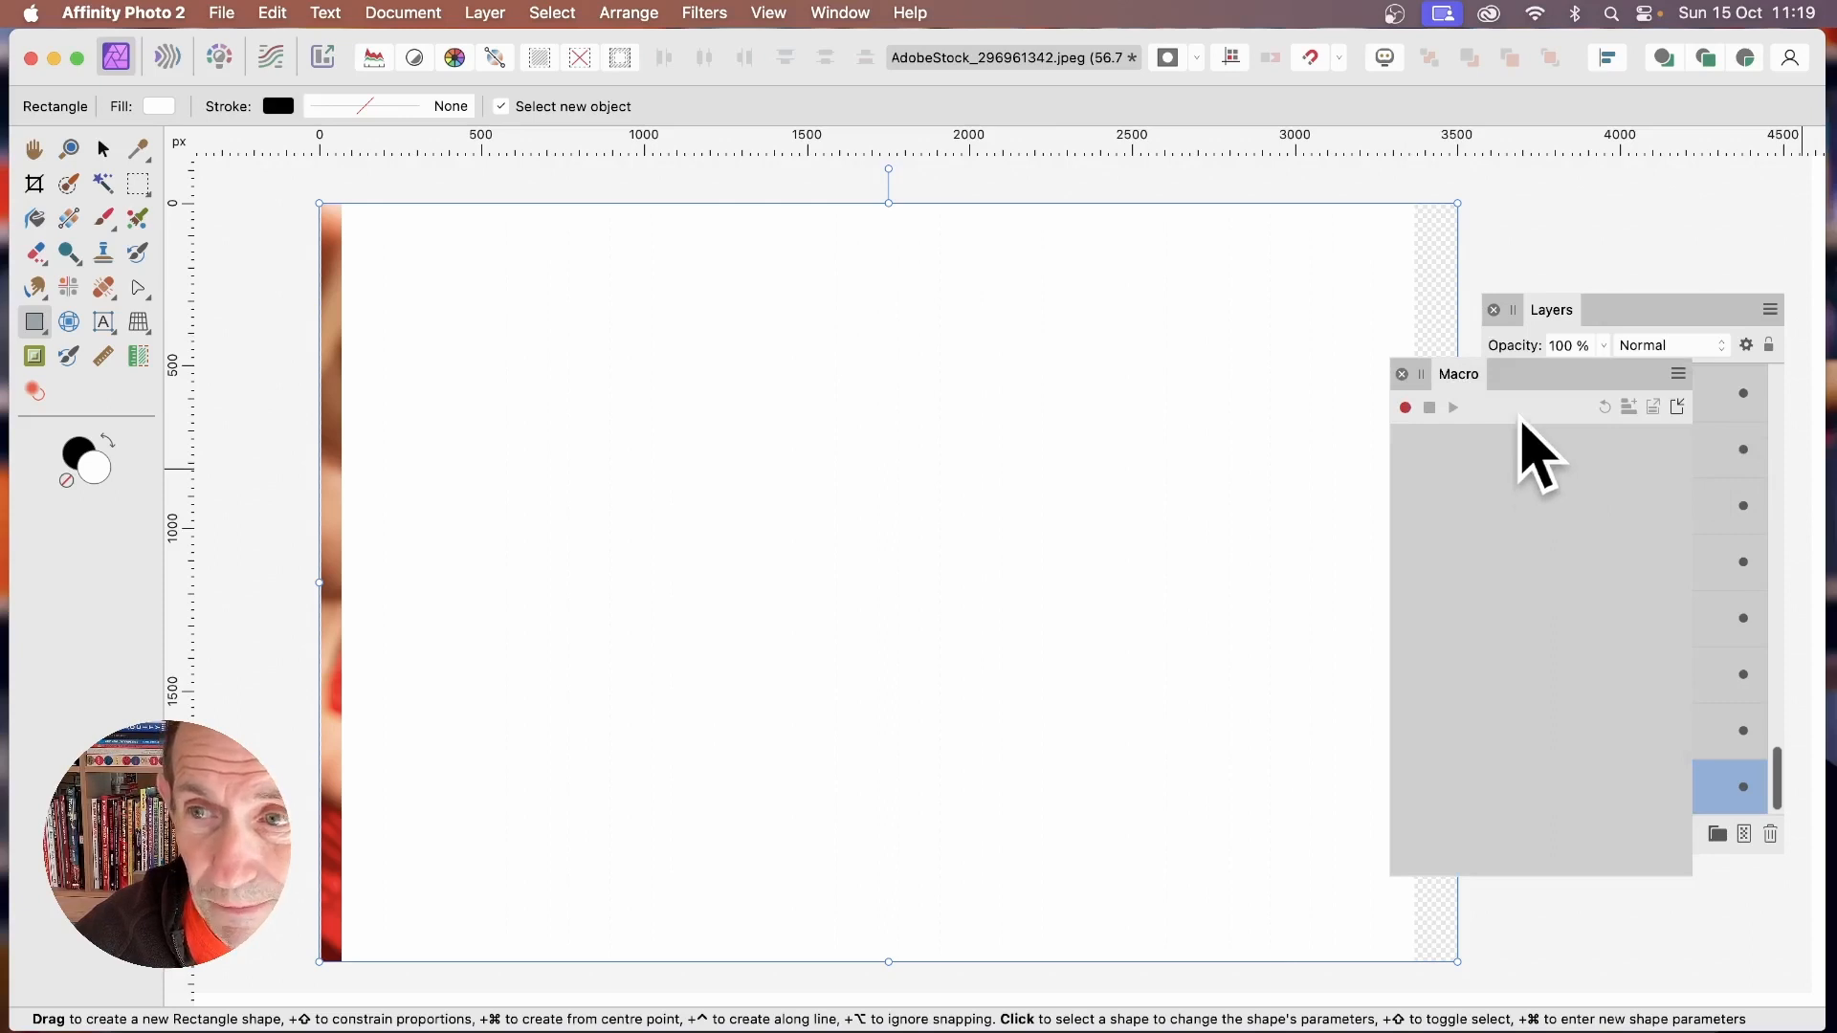
{"action": "left_click", "coordinate": [1627, 312]}
{"action": "left_click_drag", "start_coordinate": [1627, 314], "coordinate": [1600, 274]}
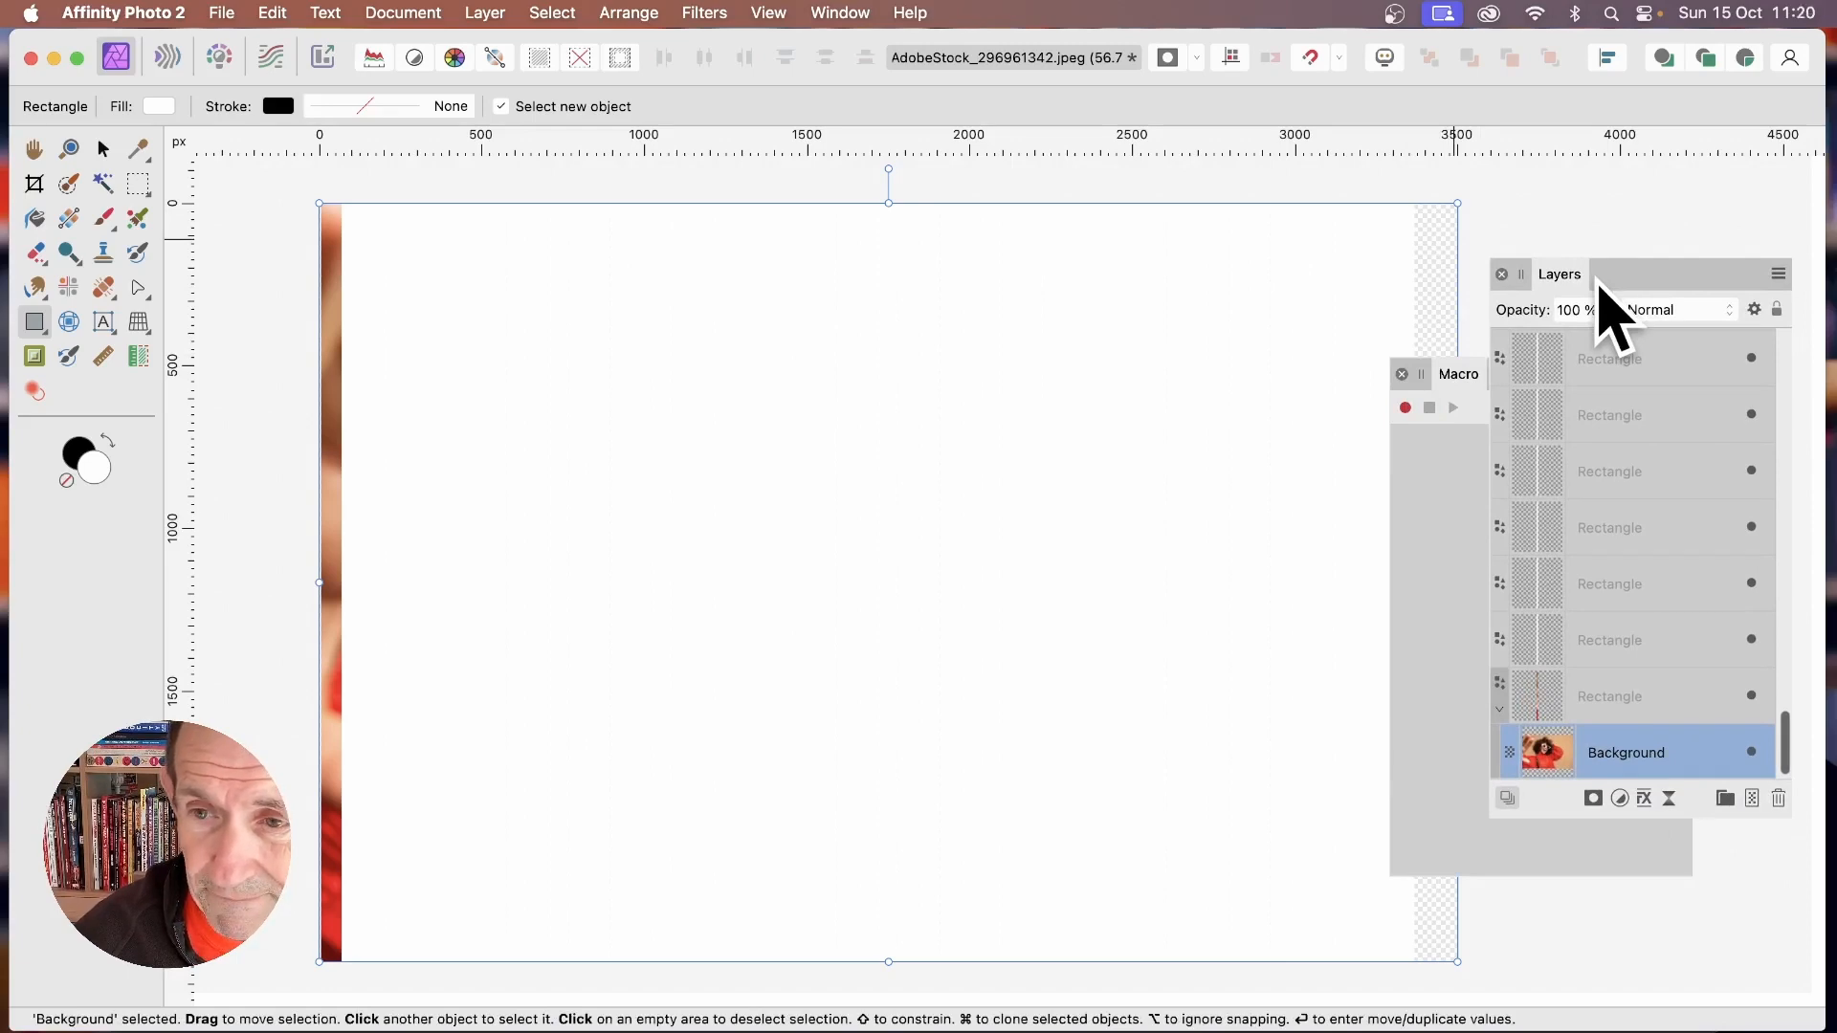
- Start recording a macro that selects the parent layer and then the layer 1 above current
{"action": "left_click", "coordinate": [1406, 408]}
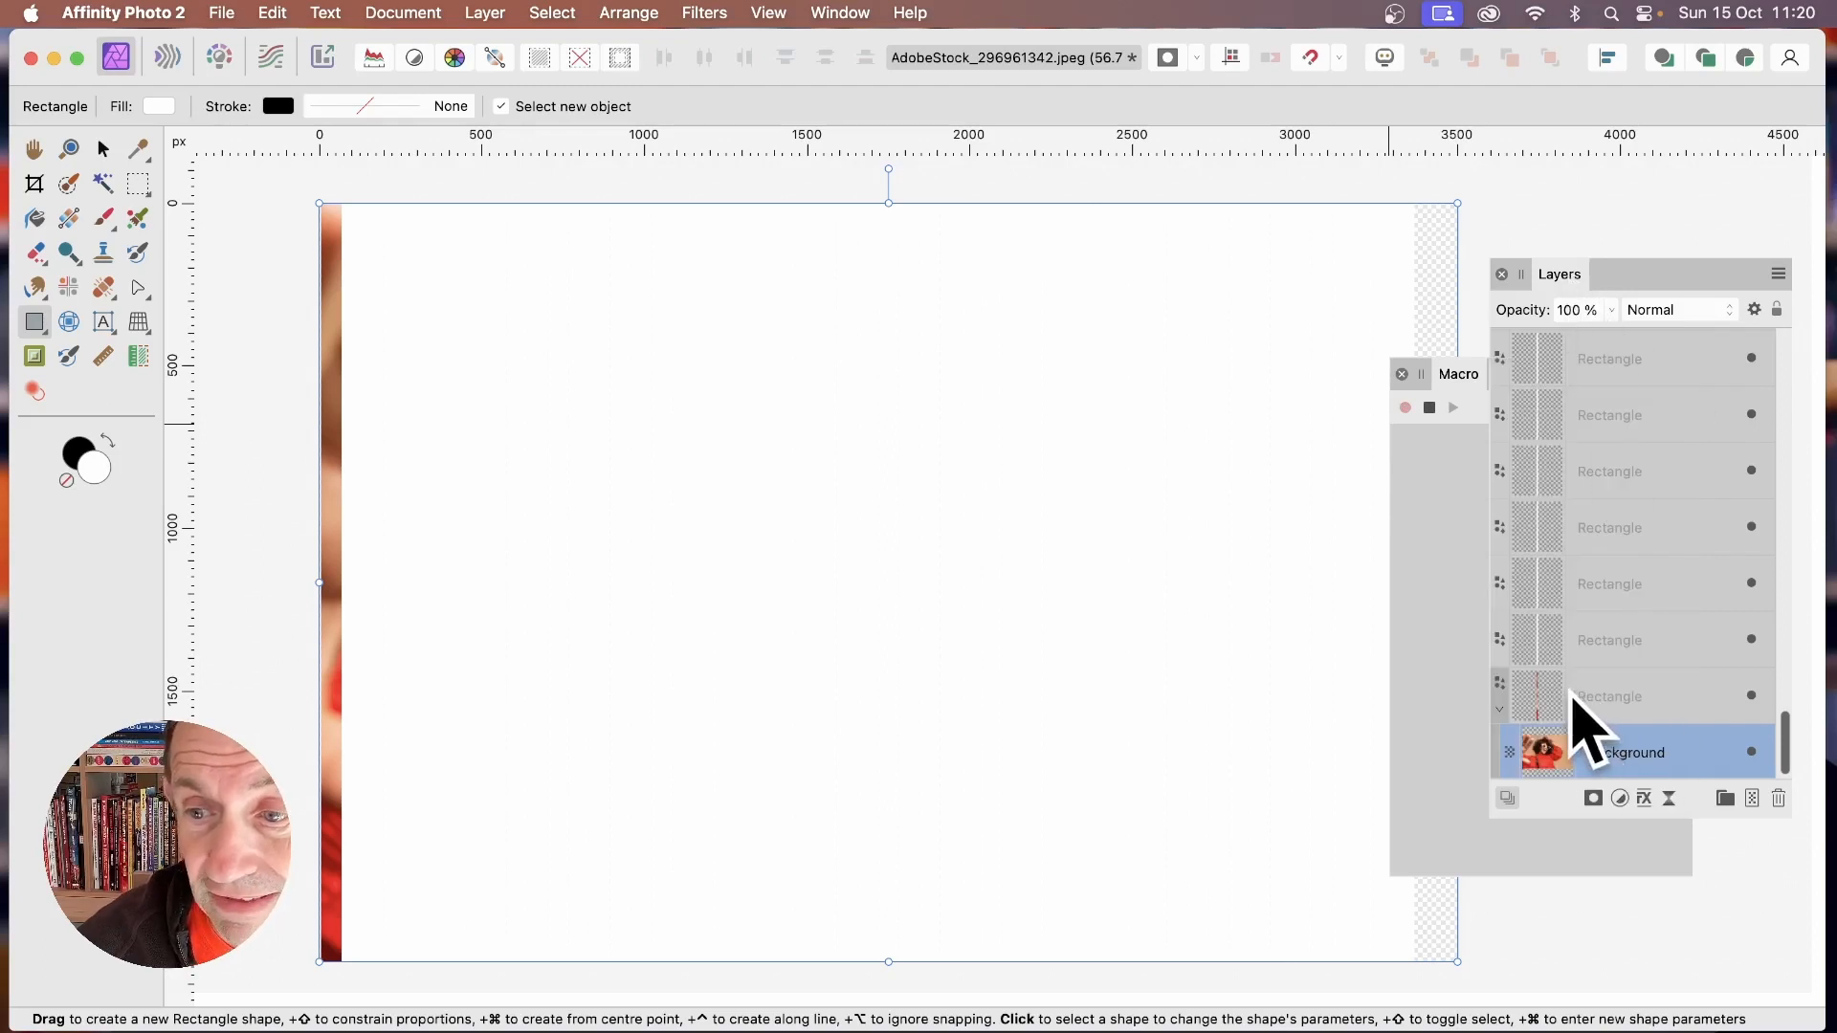
{"action": "left_click", "coordinate": [1574, 697]}
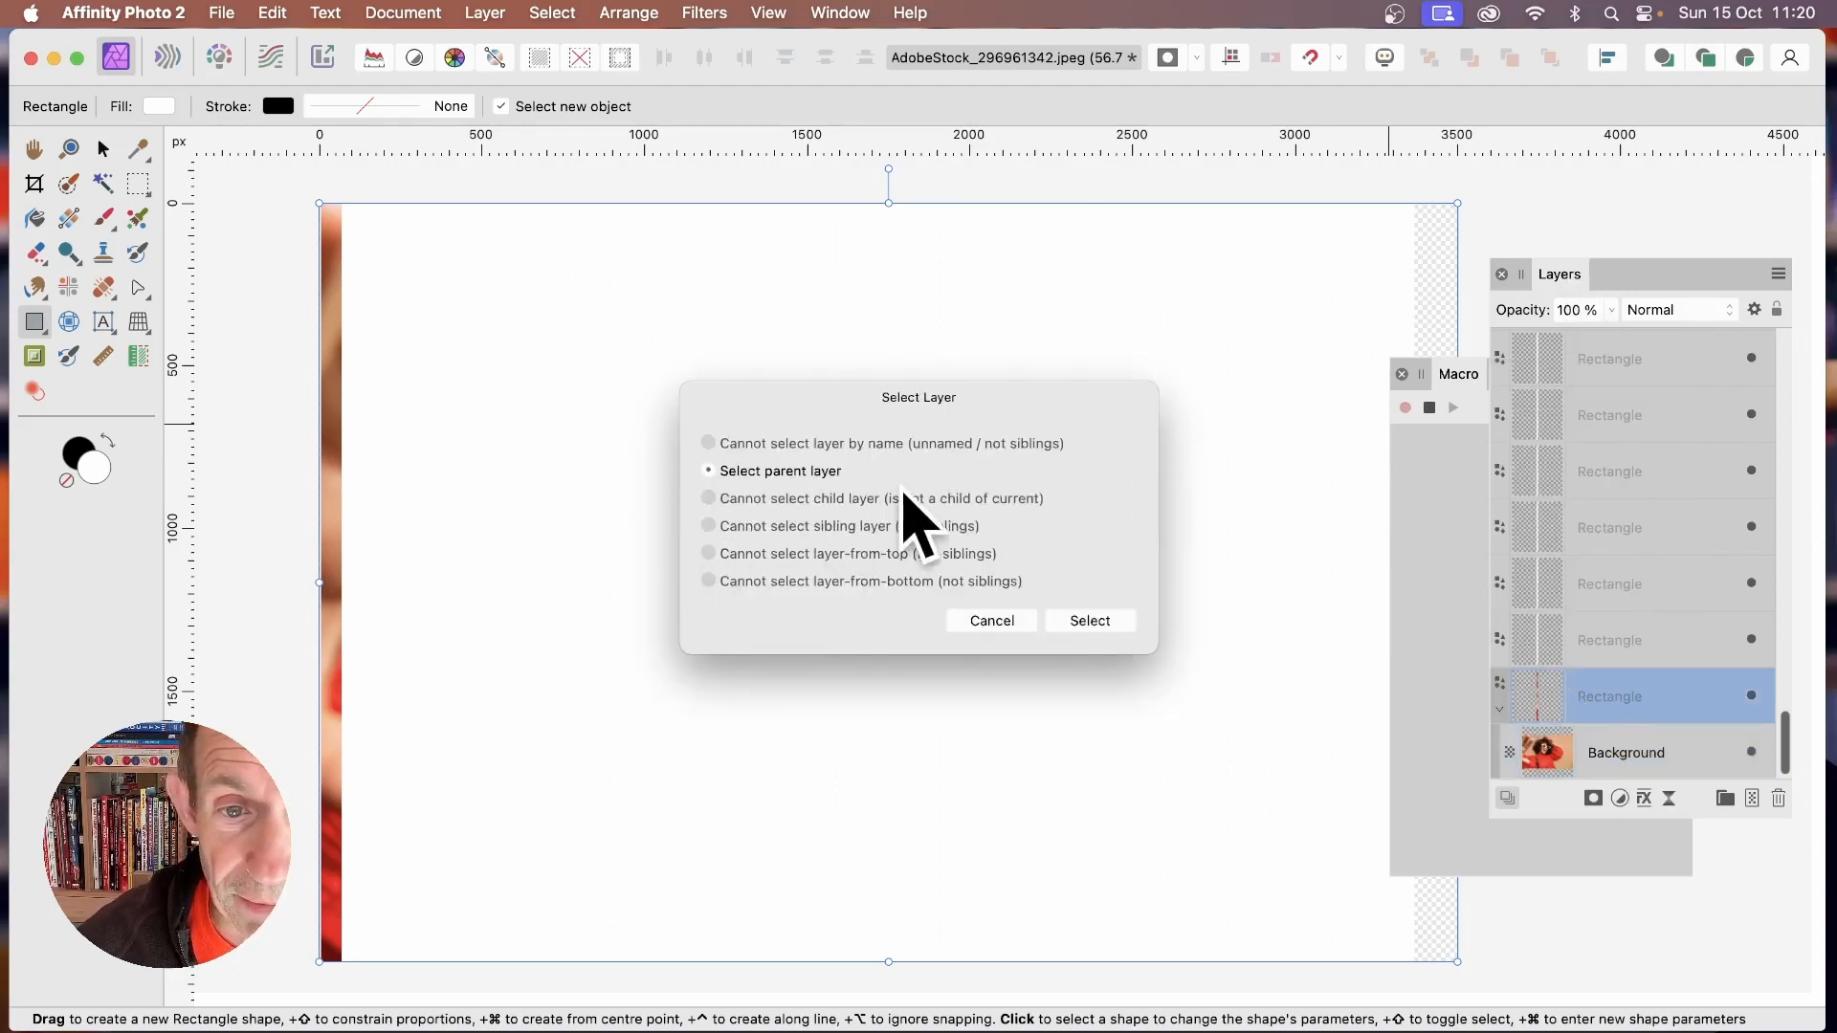
{"action": "left_click", "coordinate": [1096, 618]}
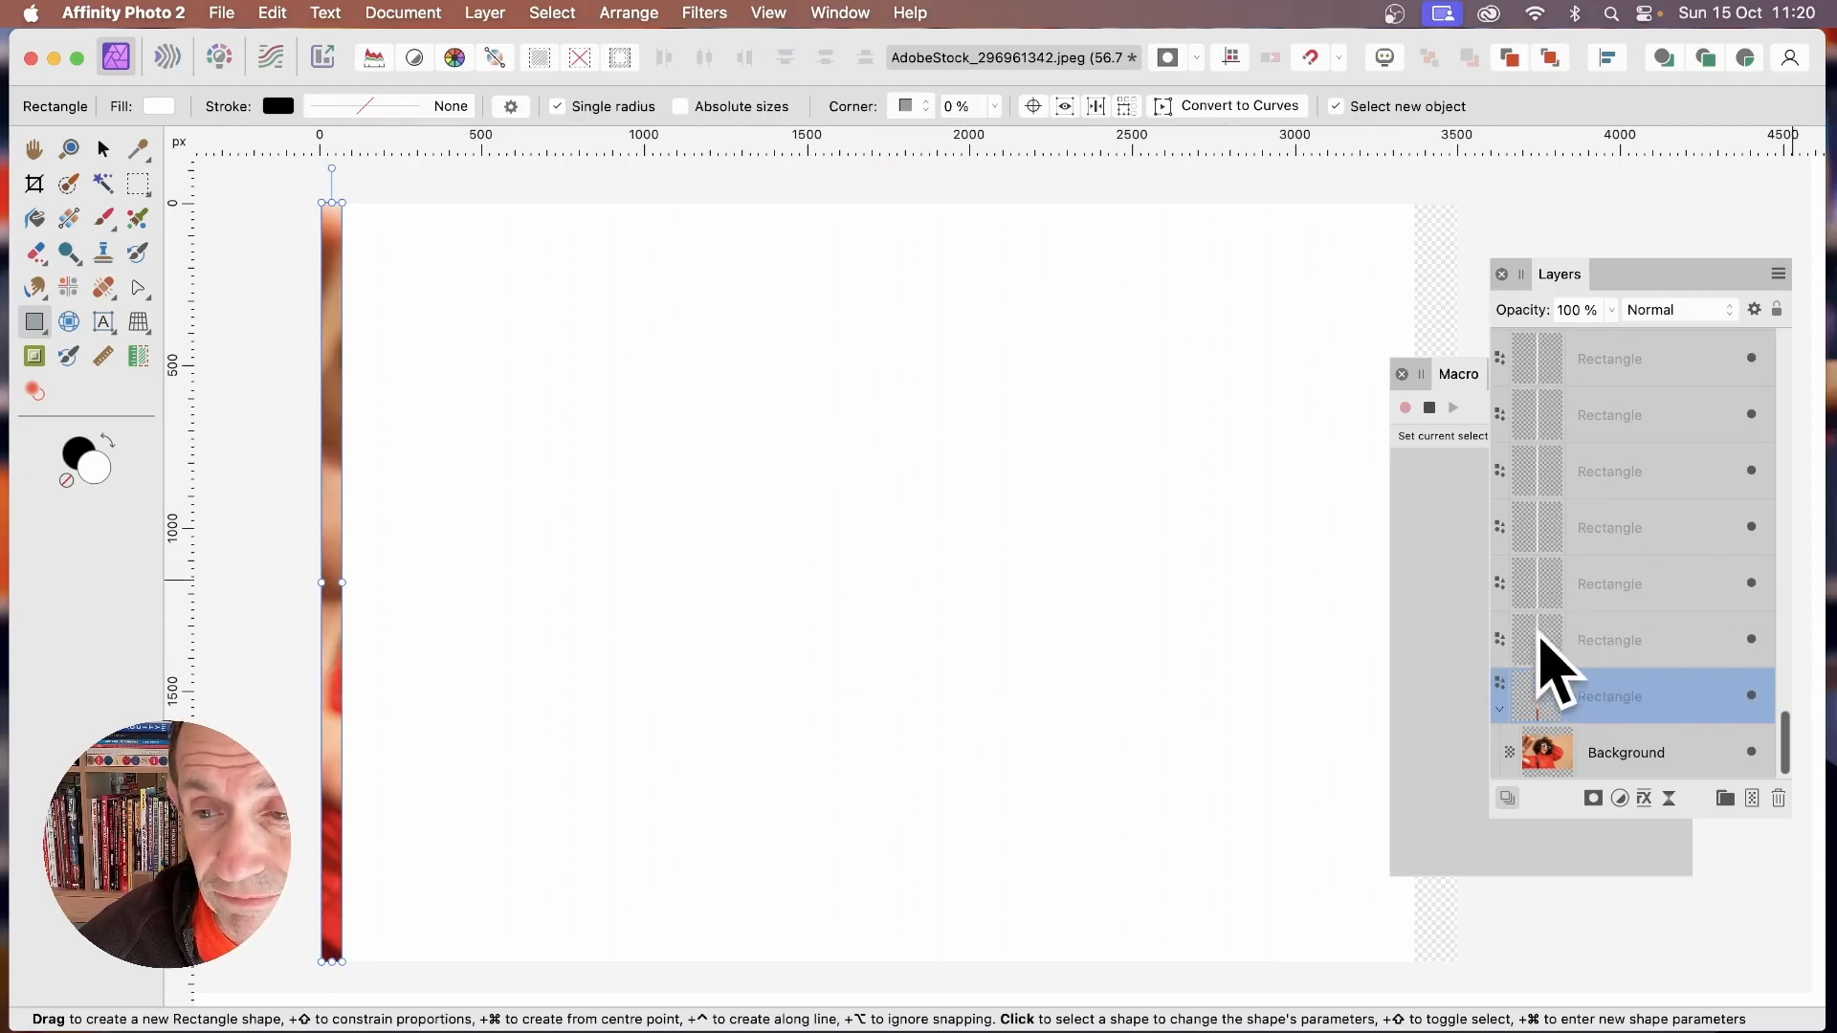
{"action": "left_click", "coordinate": [1540, 638]}
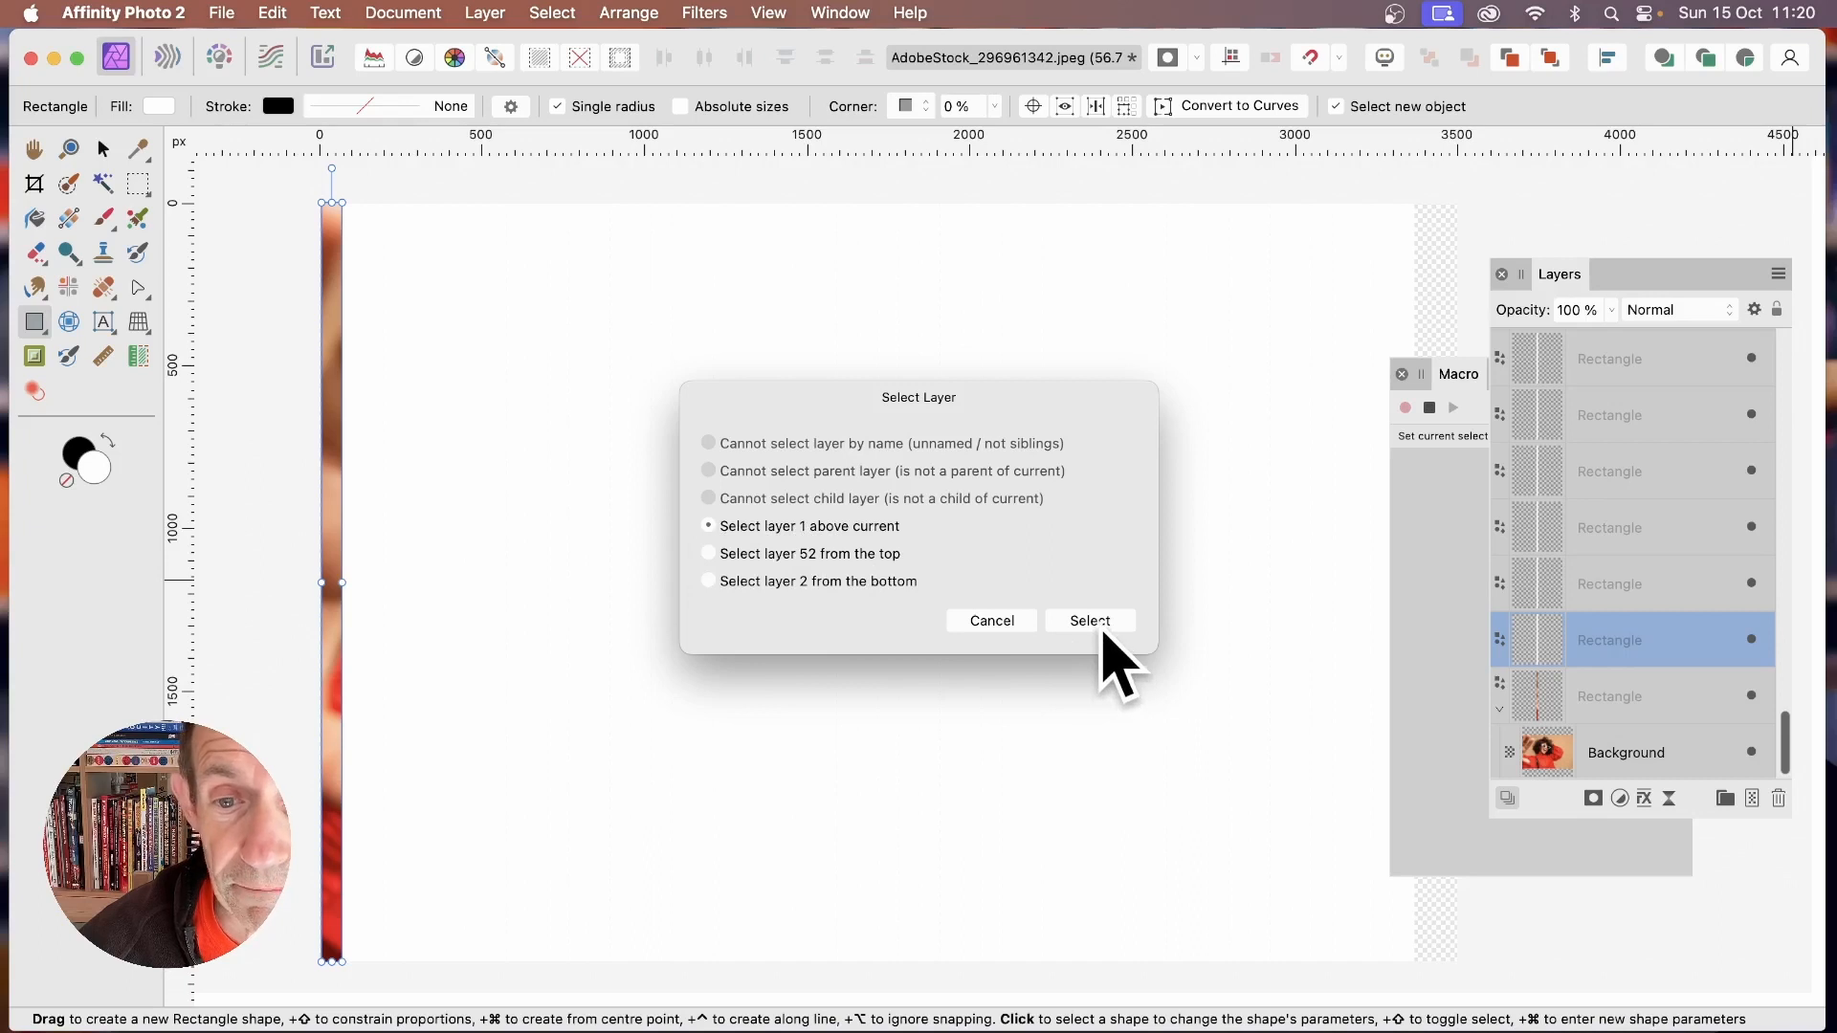
{"action": "left_click", "coordinate": [1098, 624]}
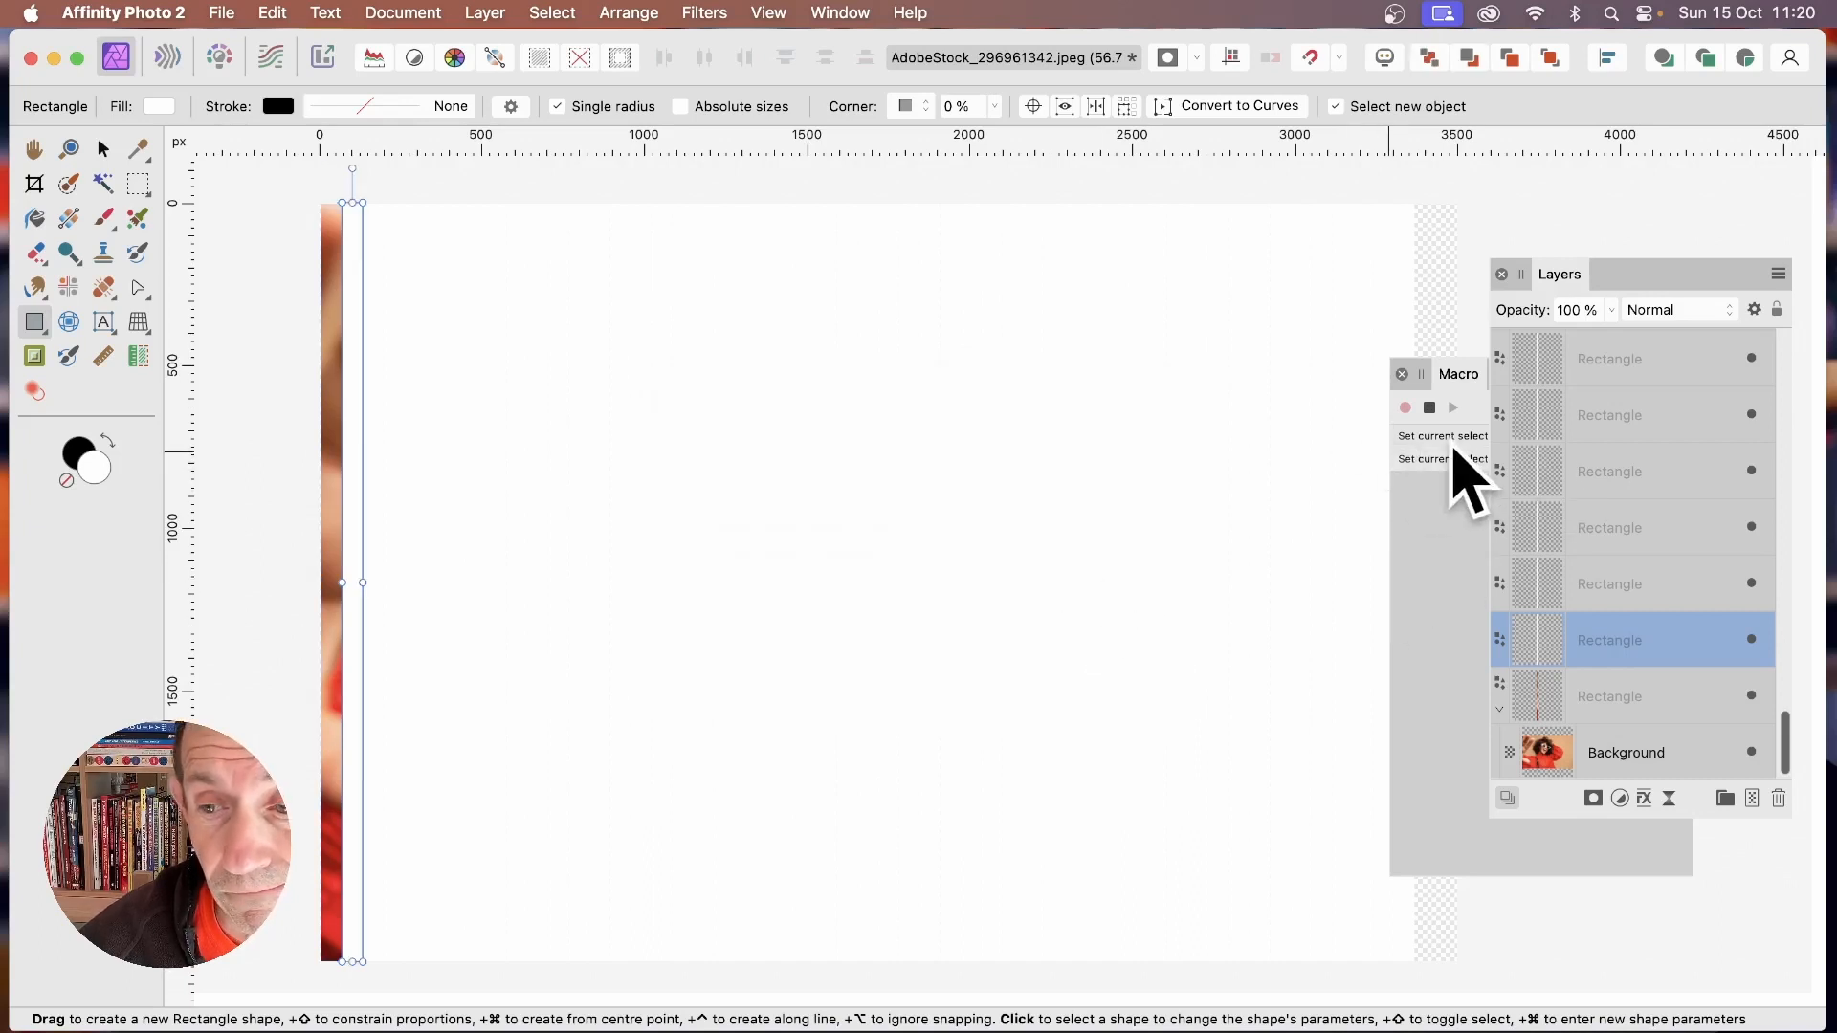
- Record pasting the photo inside the second rectangle strip as the macro's last action, and stop the recording
{"action": "left_click", "coordinate": [275, 12]}
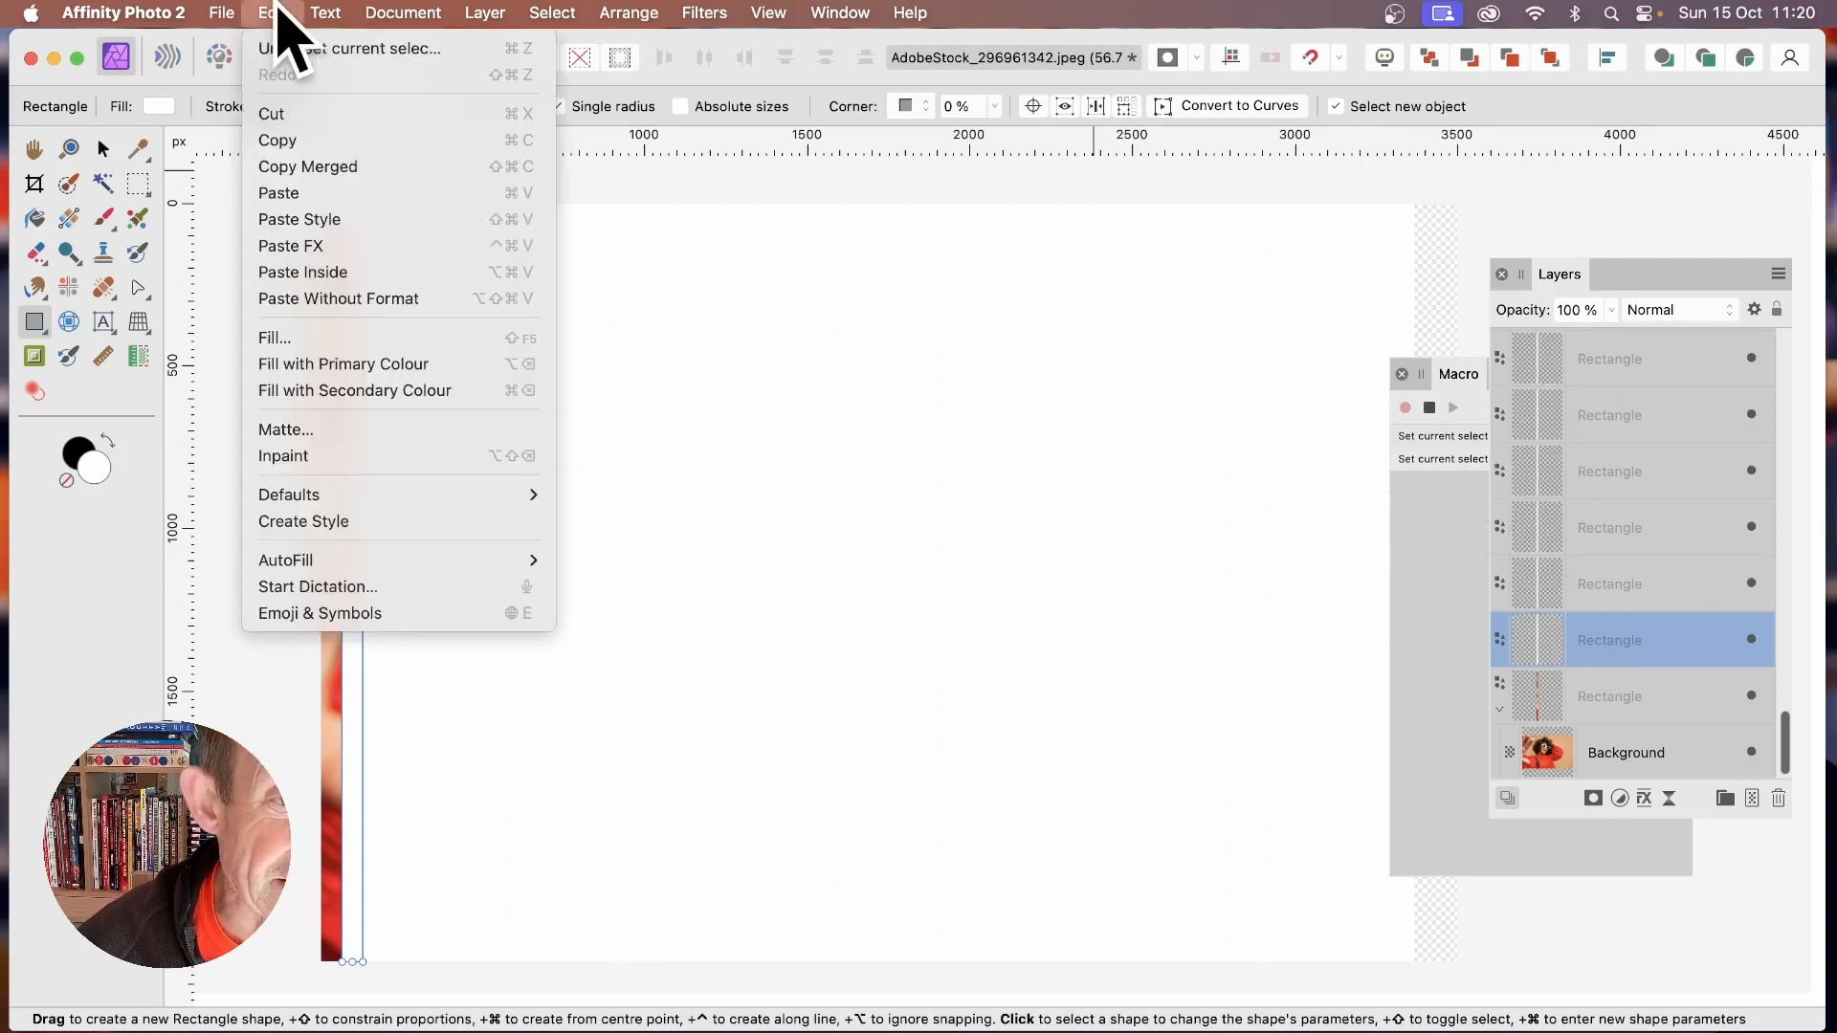
{"action": "left_click", "coordinate": [287, 271]}
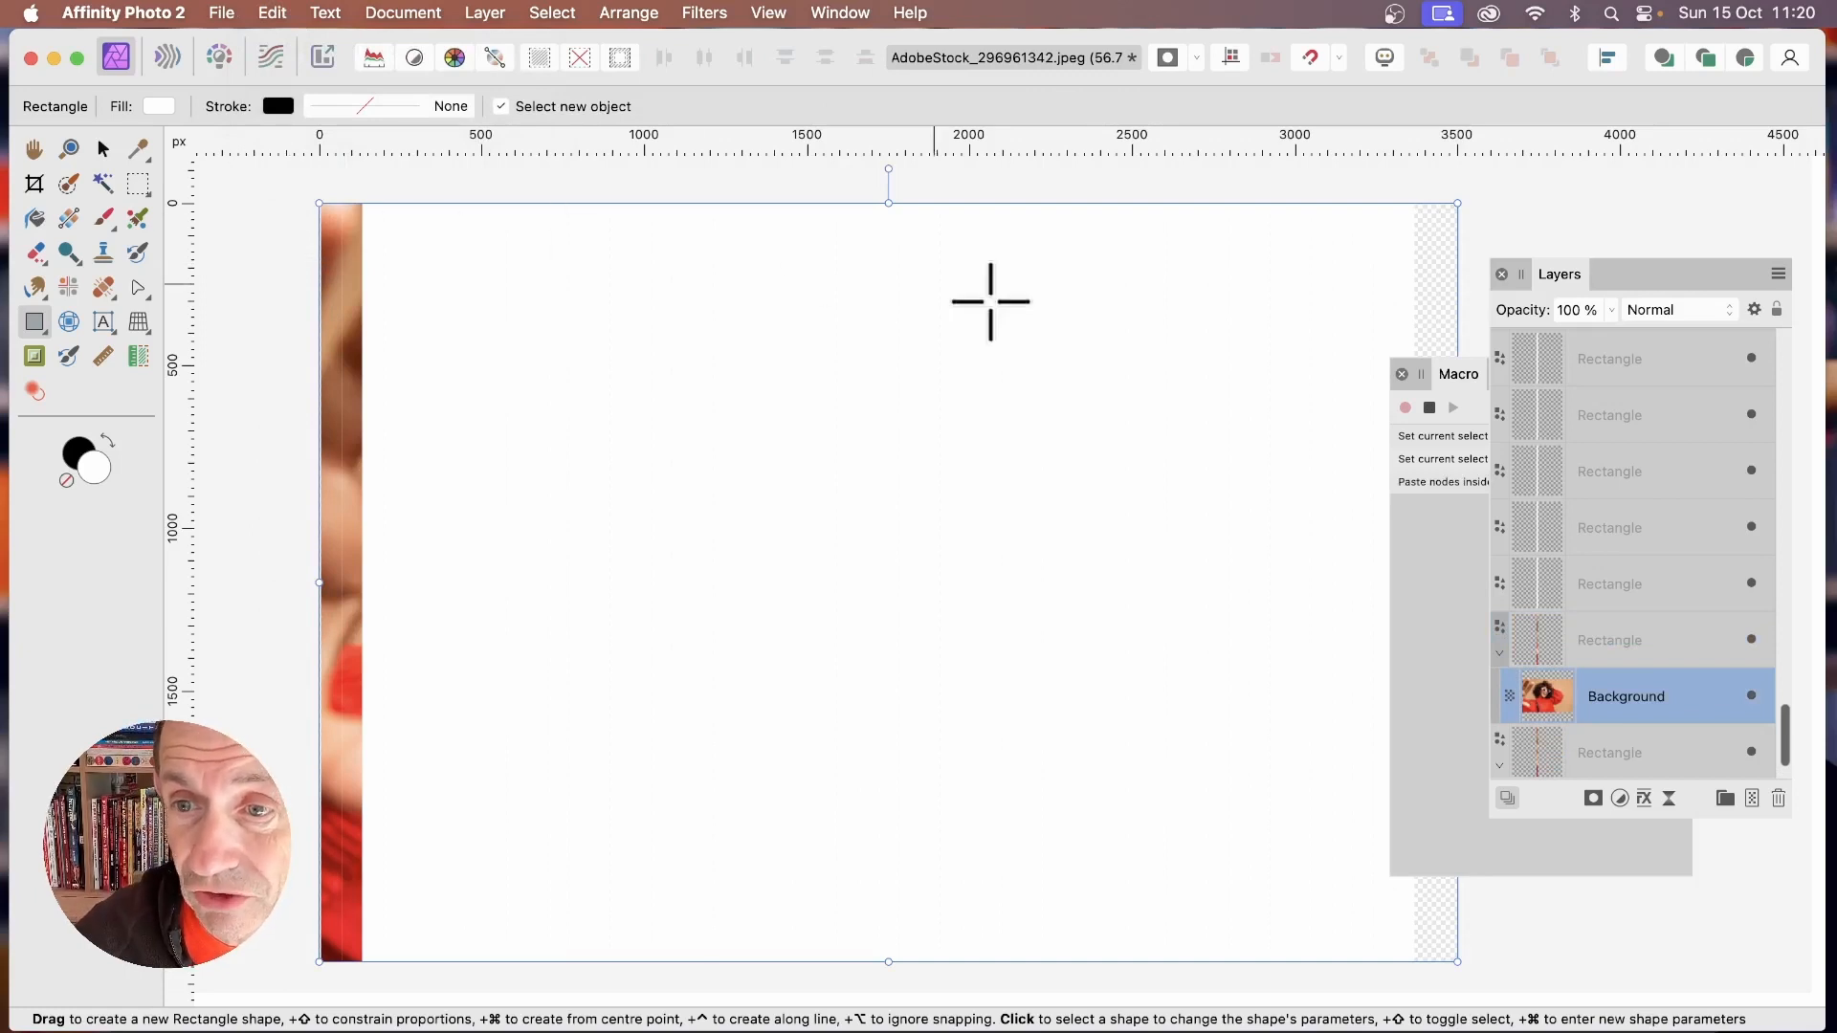
{"action": "left_click", "coordinate": [1431, 409]}
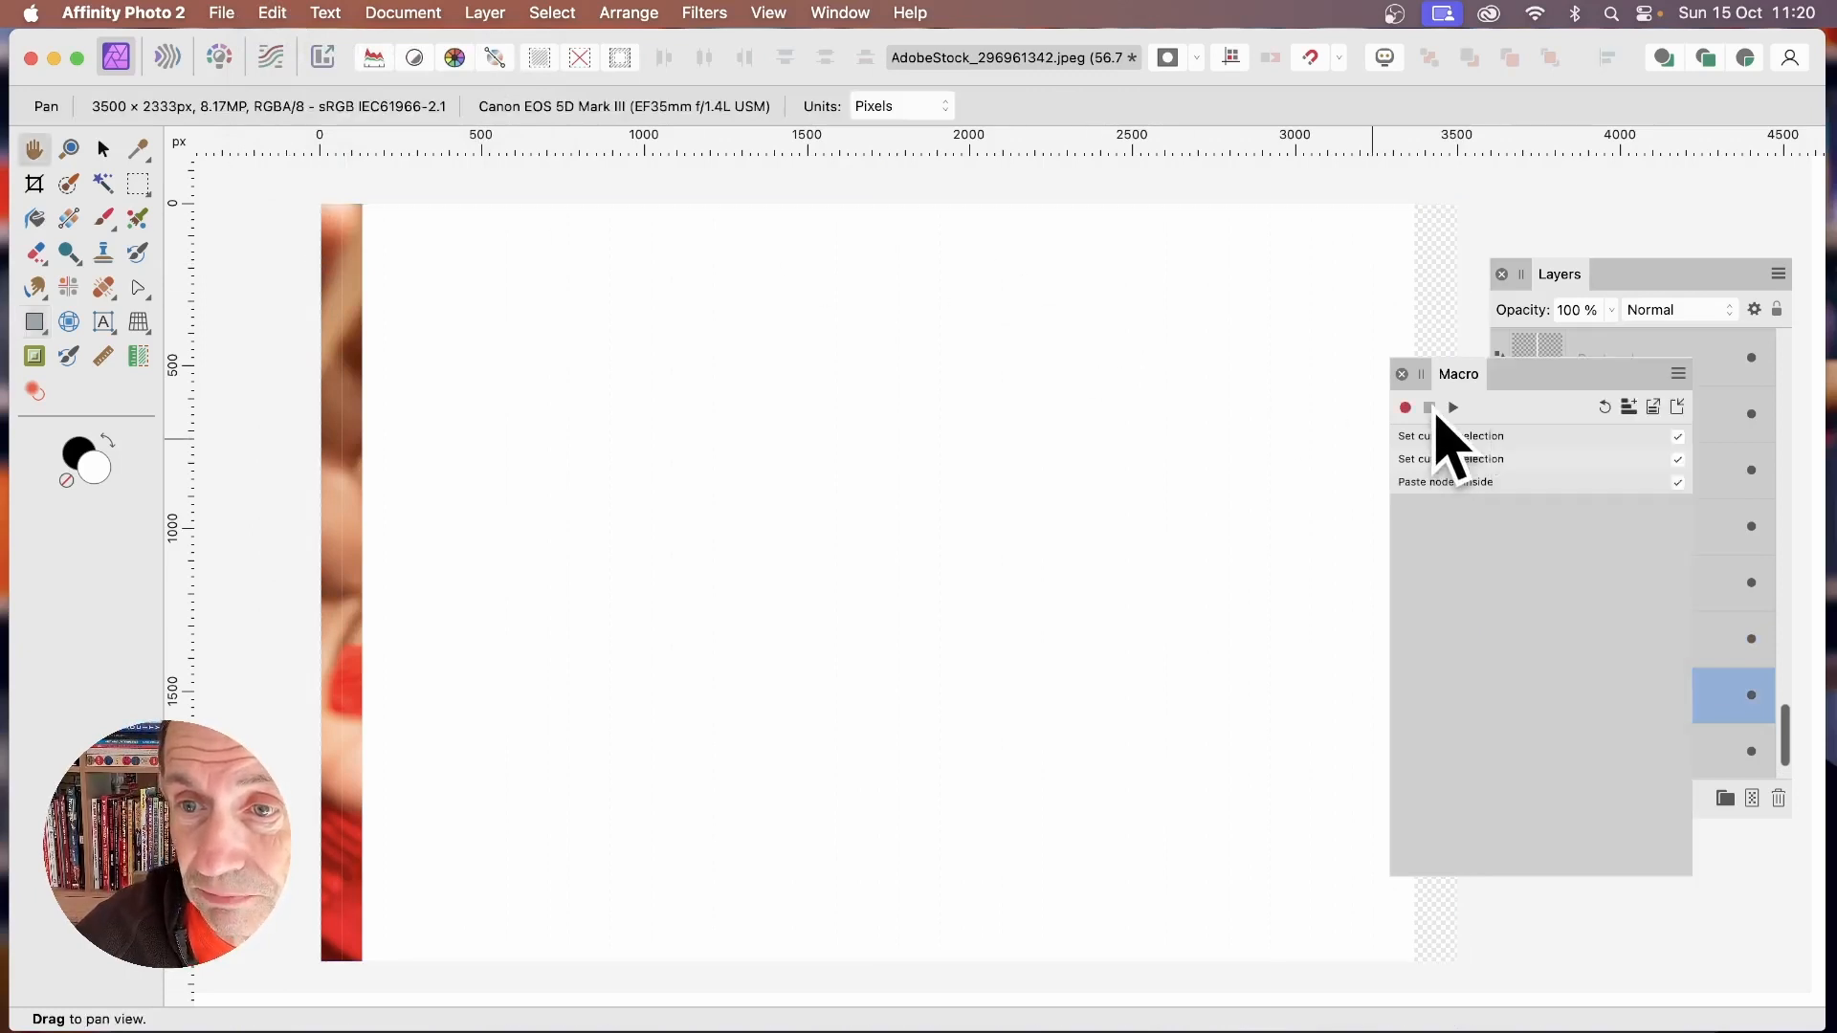
- Run the recorded macro repeatedly until every rectangle strip up to the topmost layer contains the photo
{"action": "left_click", "coordinate": [1632, 277]}
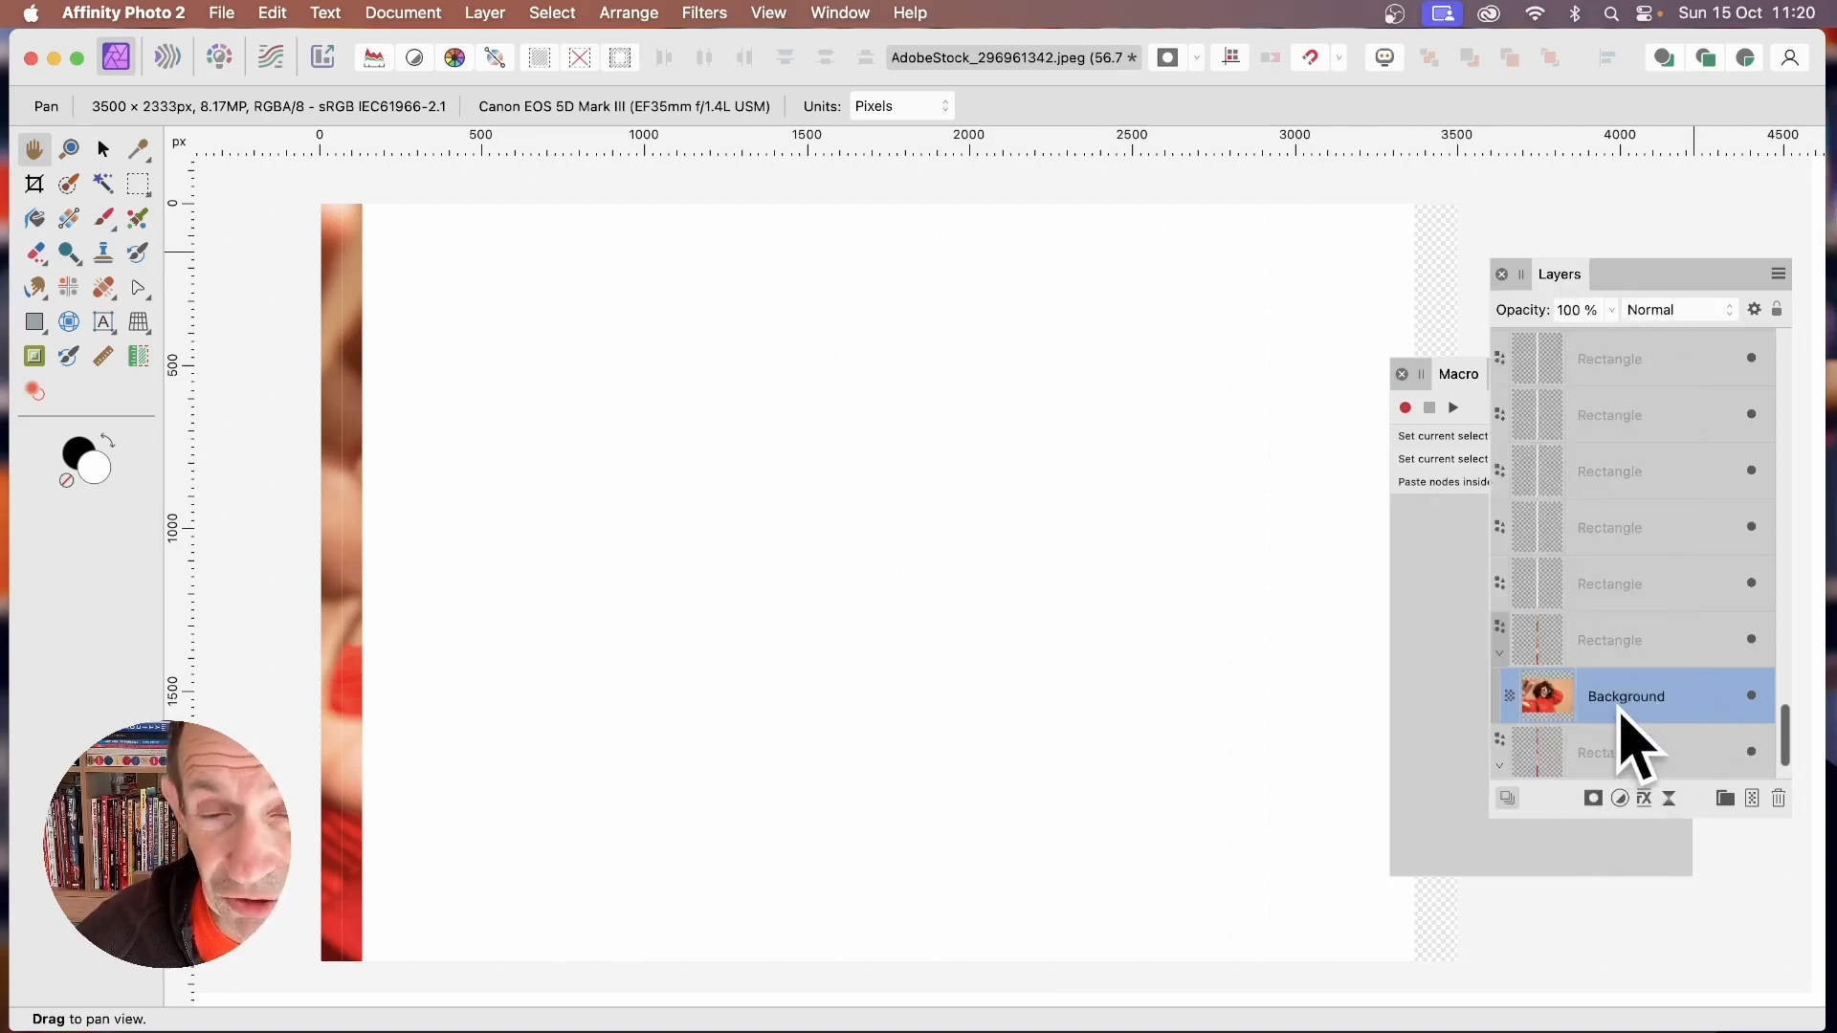
{"action": "left_click", "coordinate": [1452, 408]}
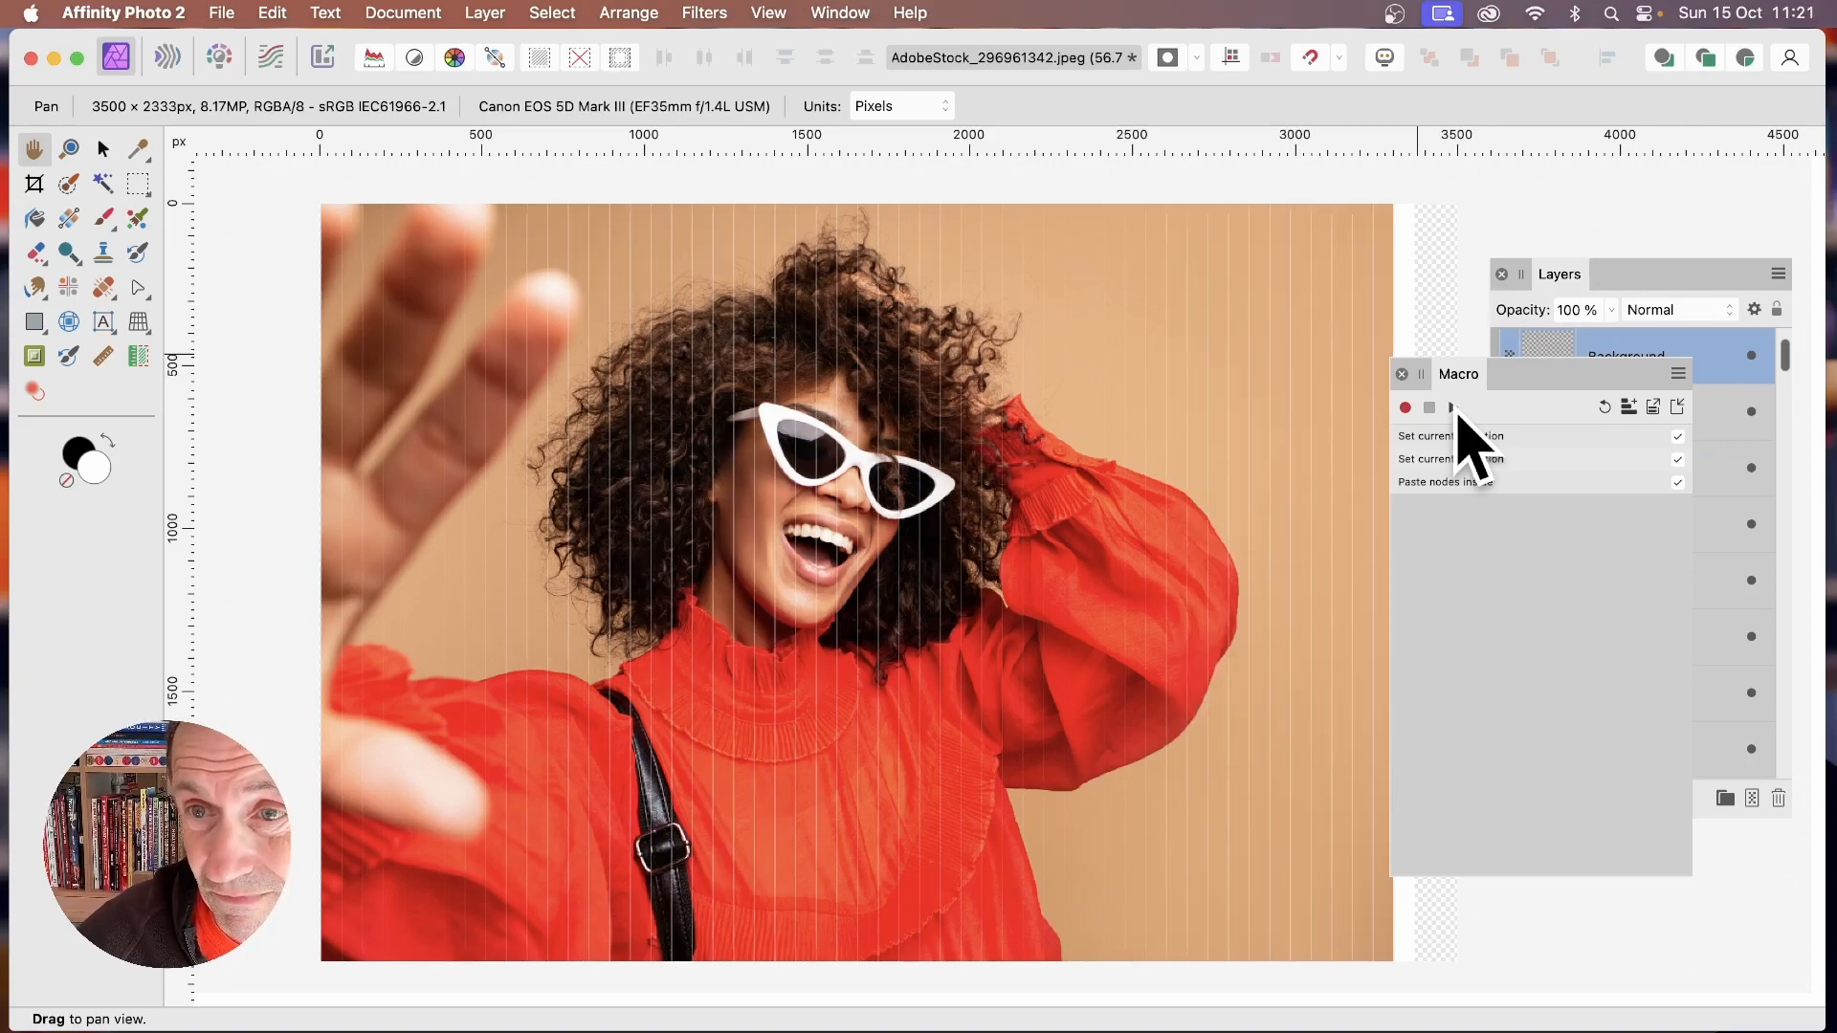
{"action": "left_click", "coordinate": [1617, 287]}
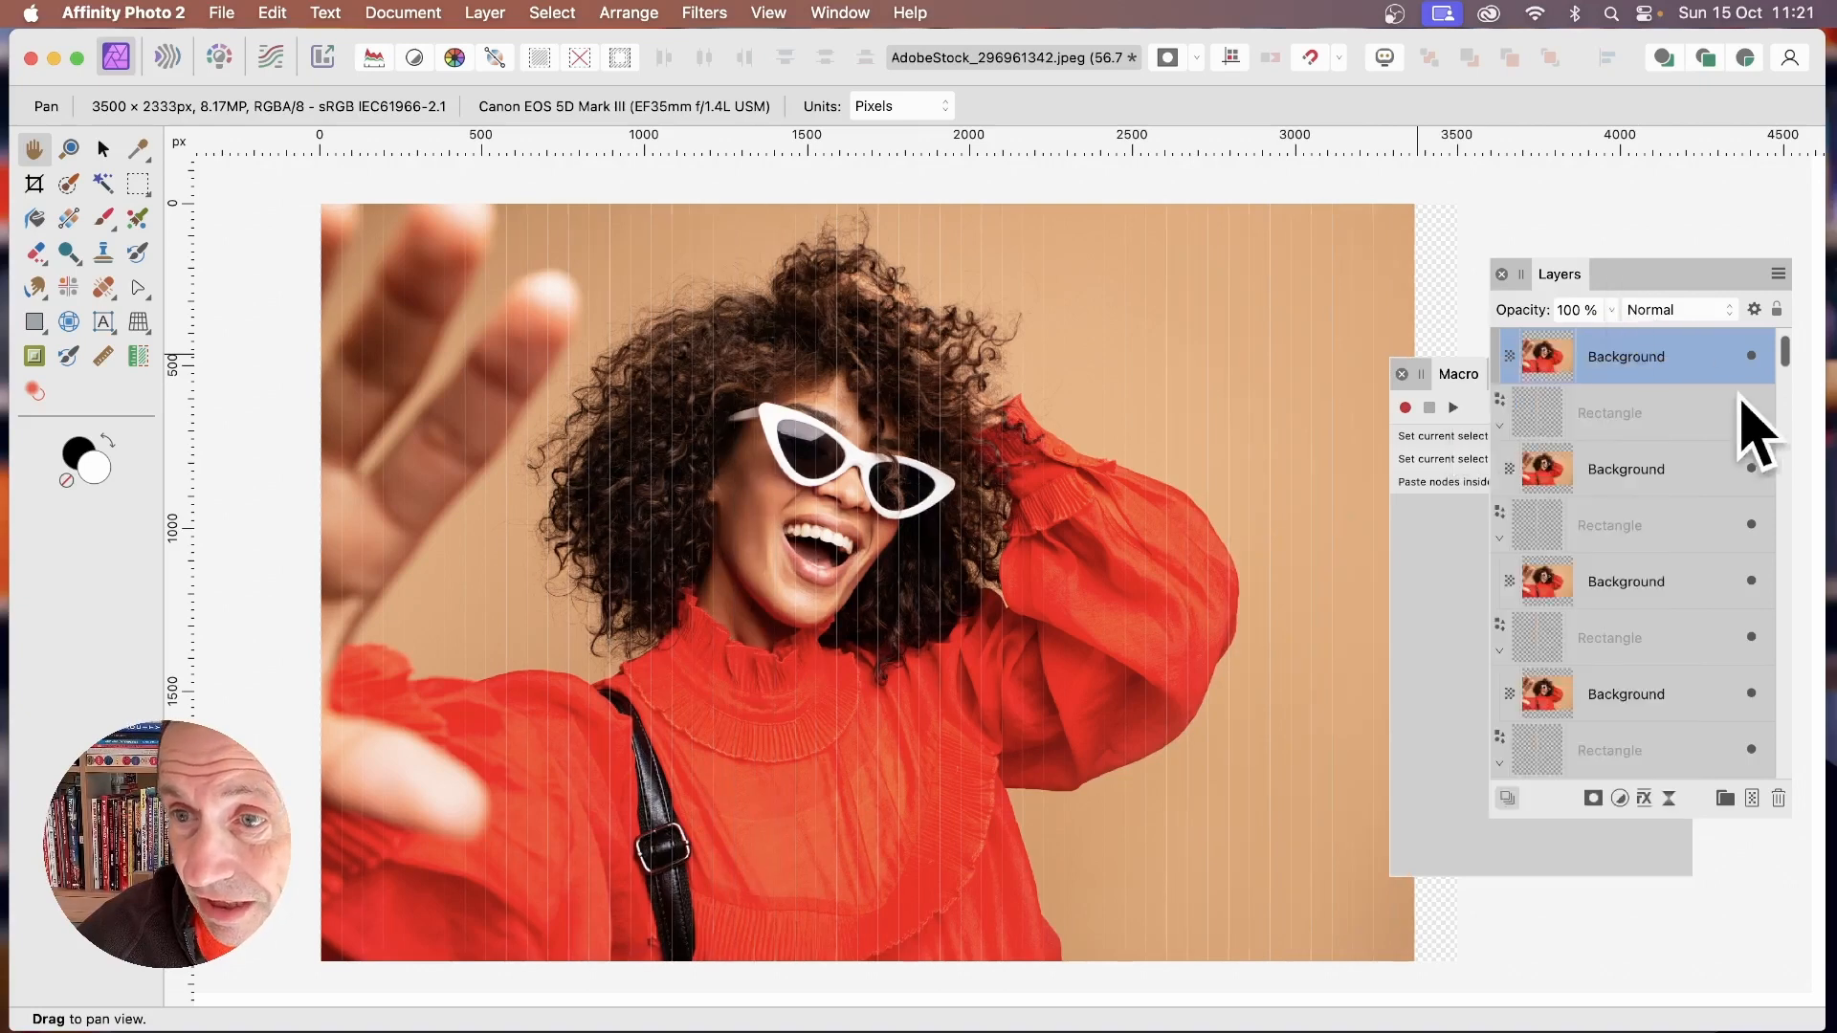
{"action": "scroll", "coordinate": [1787, 335], "scroll_direction": "up", "scroll_amount": 1}
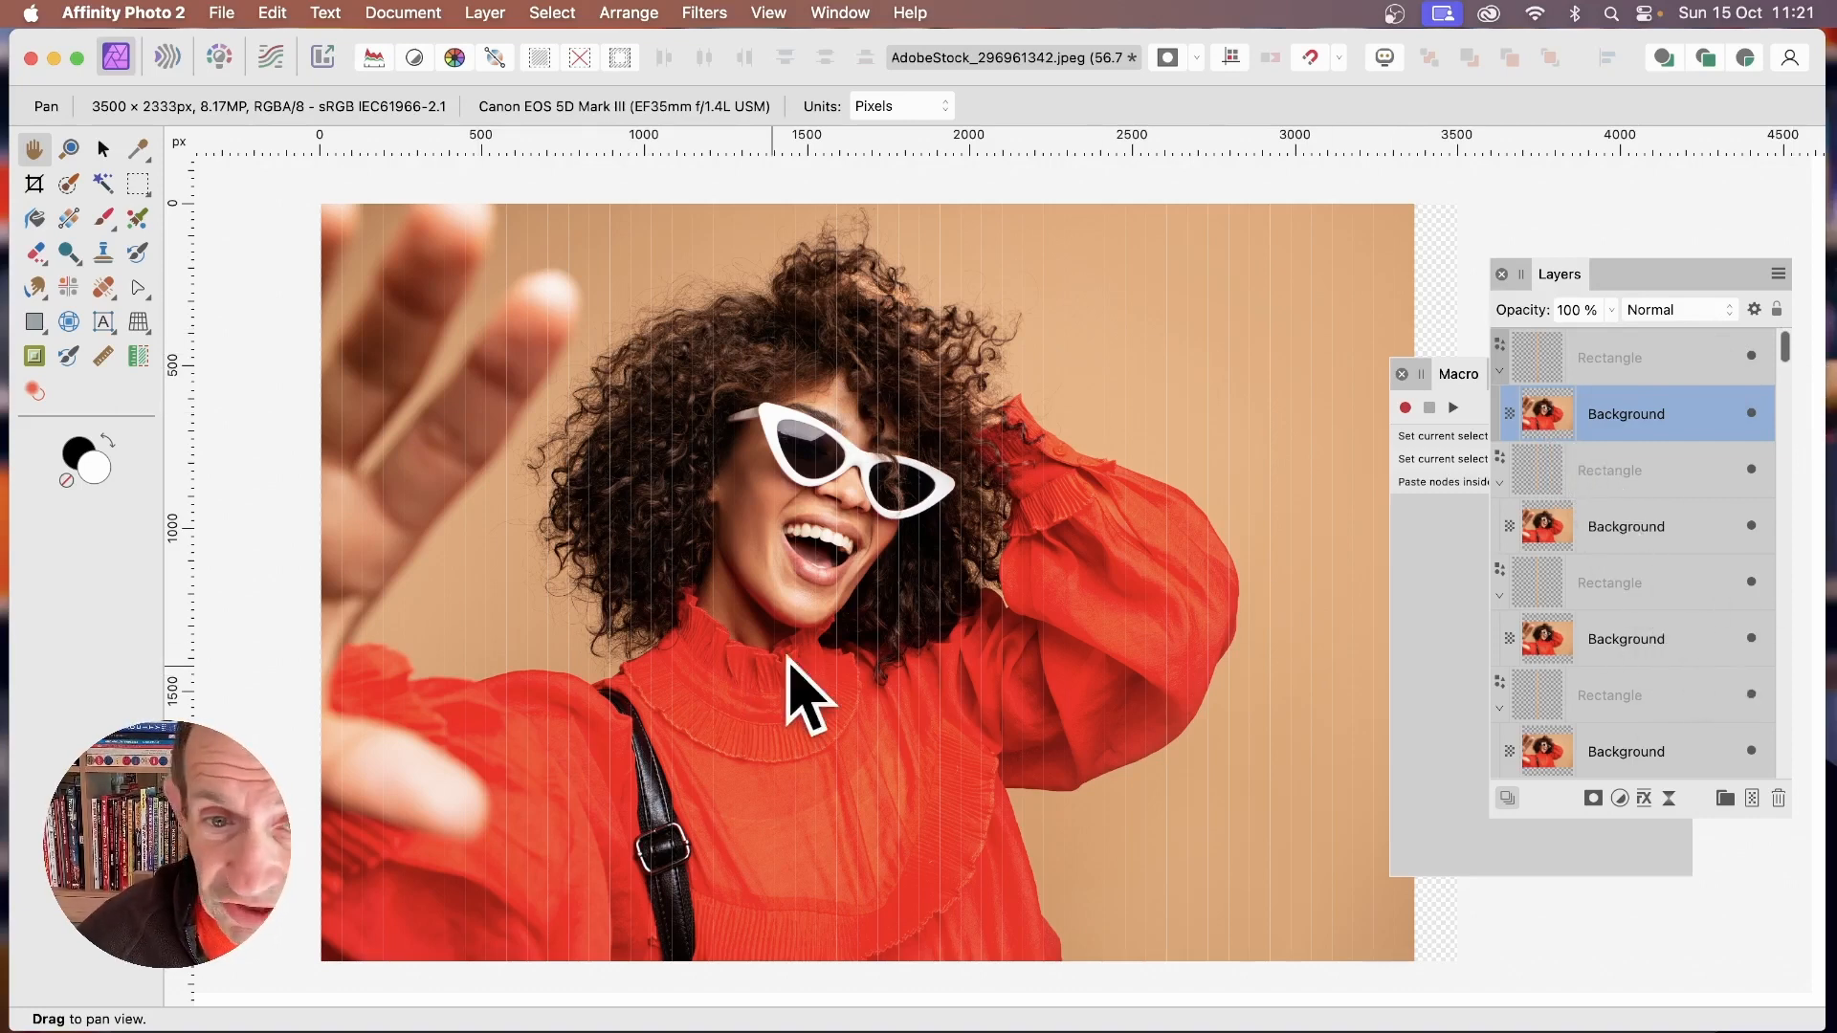
- Select the rectangle strip crossing the middle of the woman's face with the Move tool and locate its layer
{"action": "left_click", "coordinate": [105, 150]}
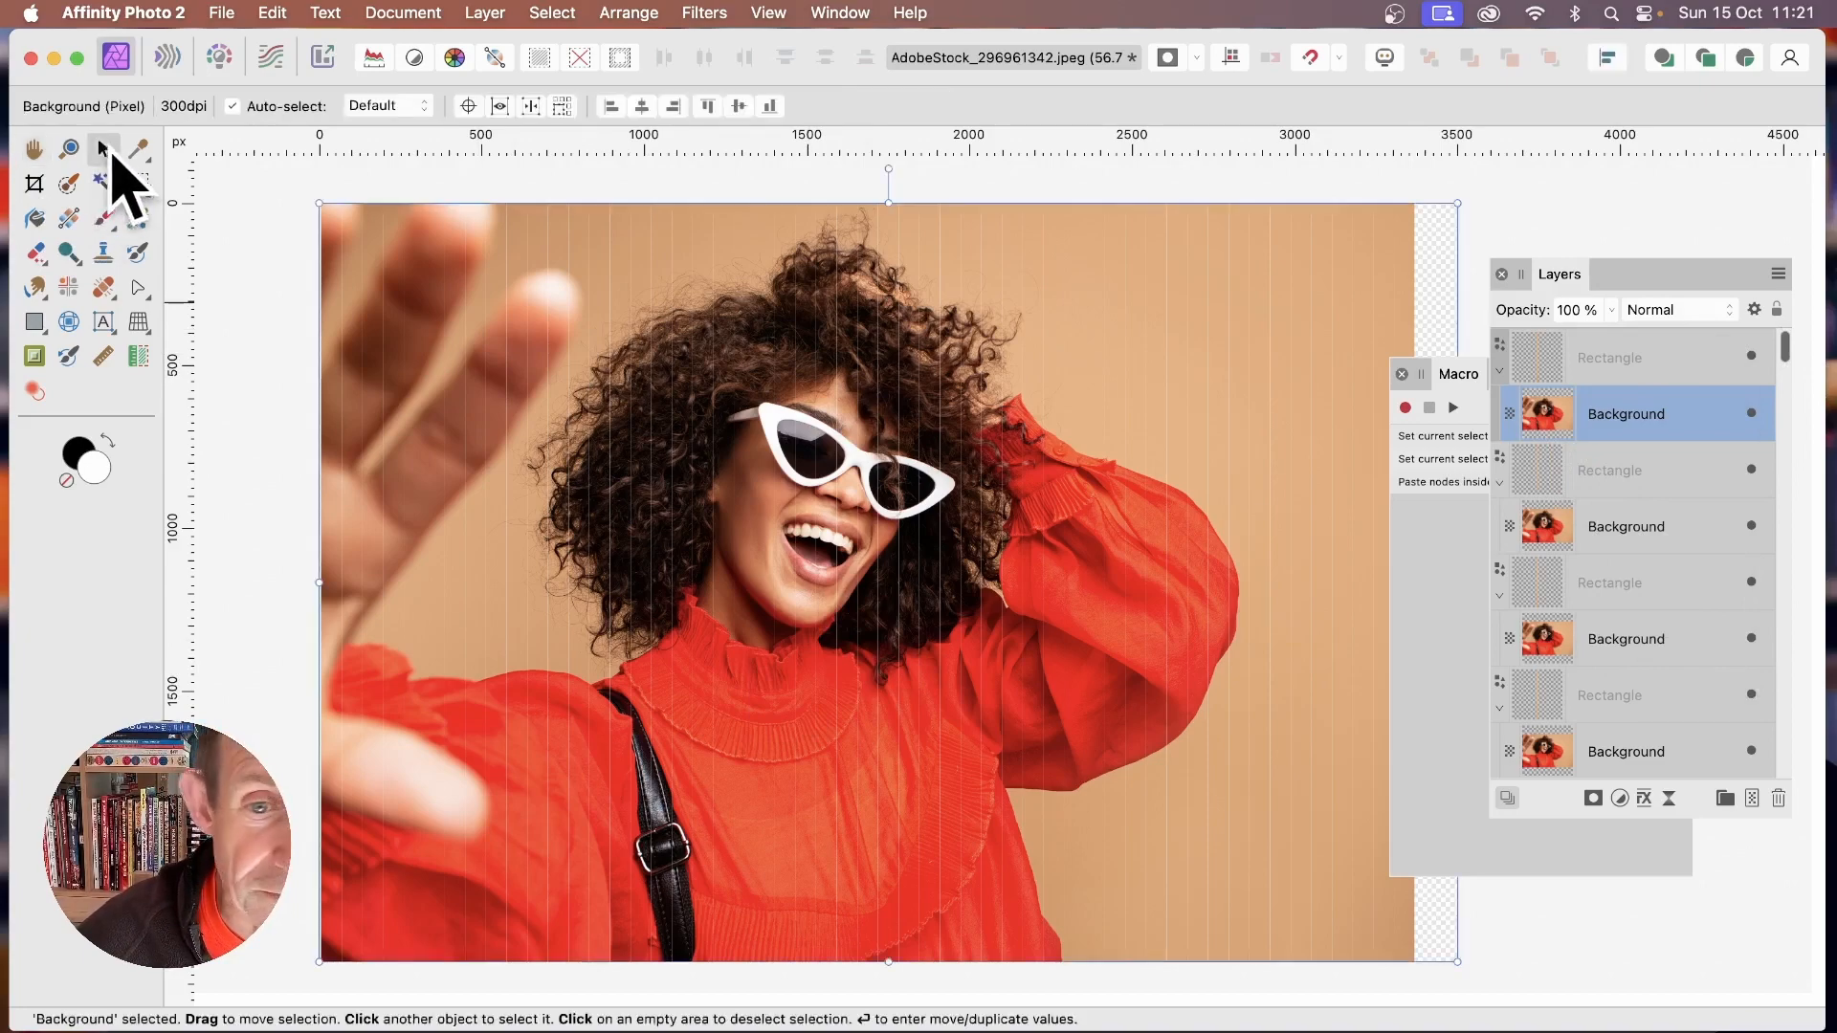
{"action": "left_click", "coordinate": [851, 514]}
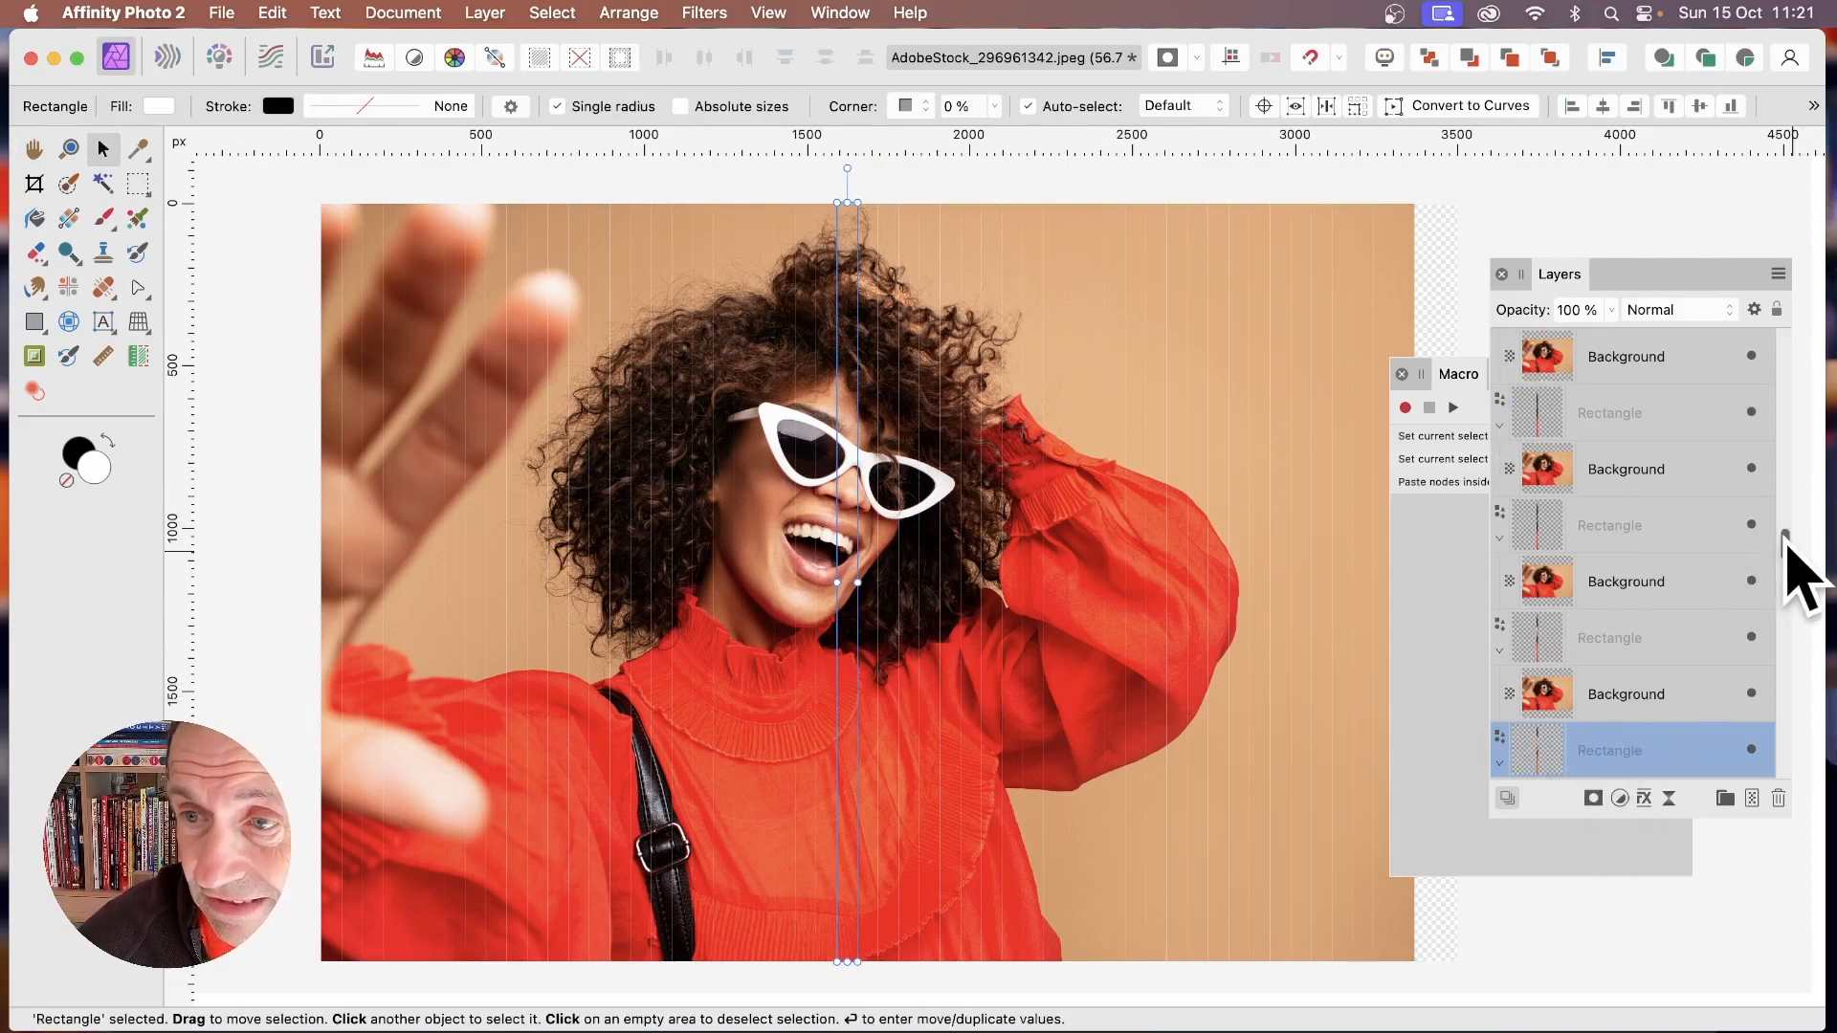
{"action": "left_click_drag", "start_coordinate": [1786, 540], "coordinate": [1786, 563]}
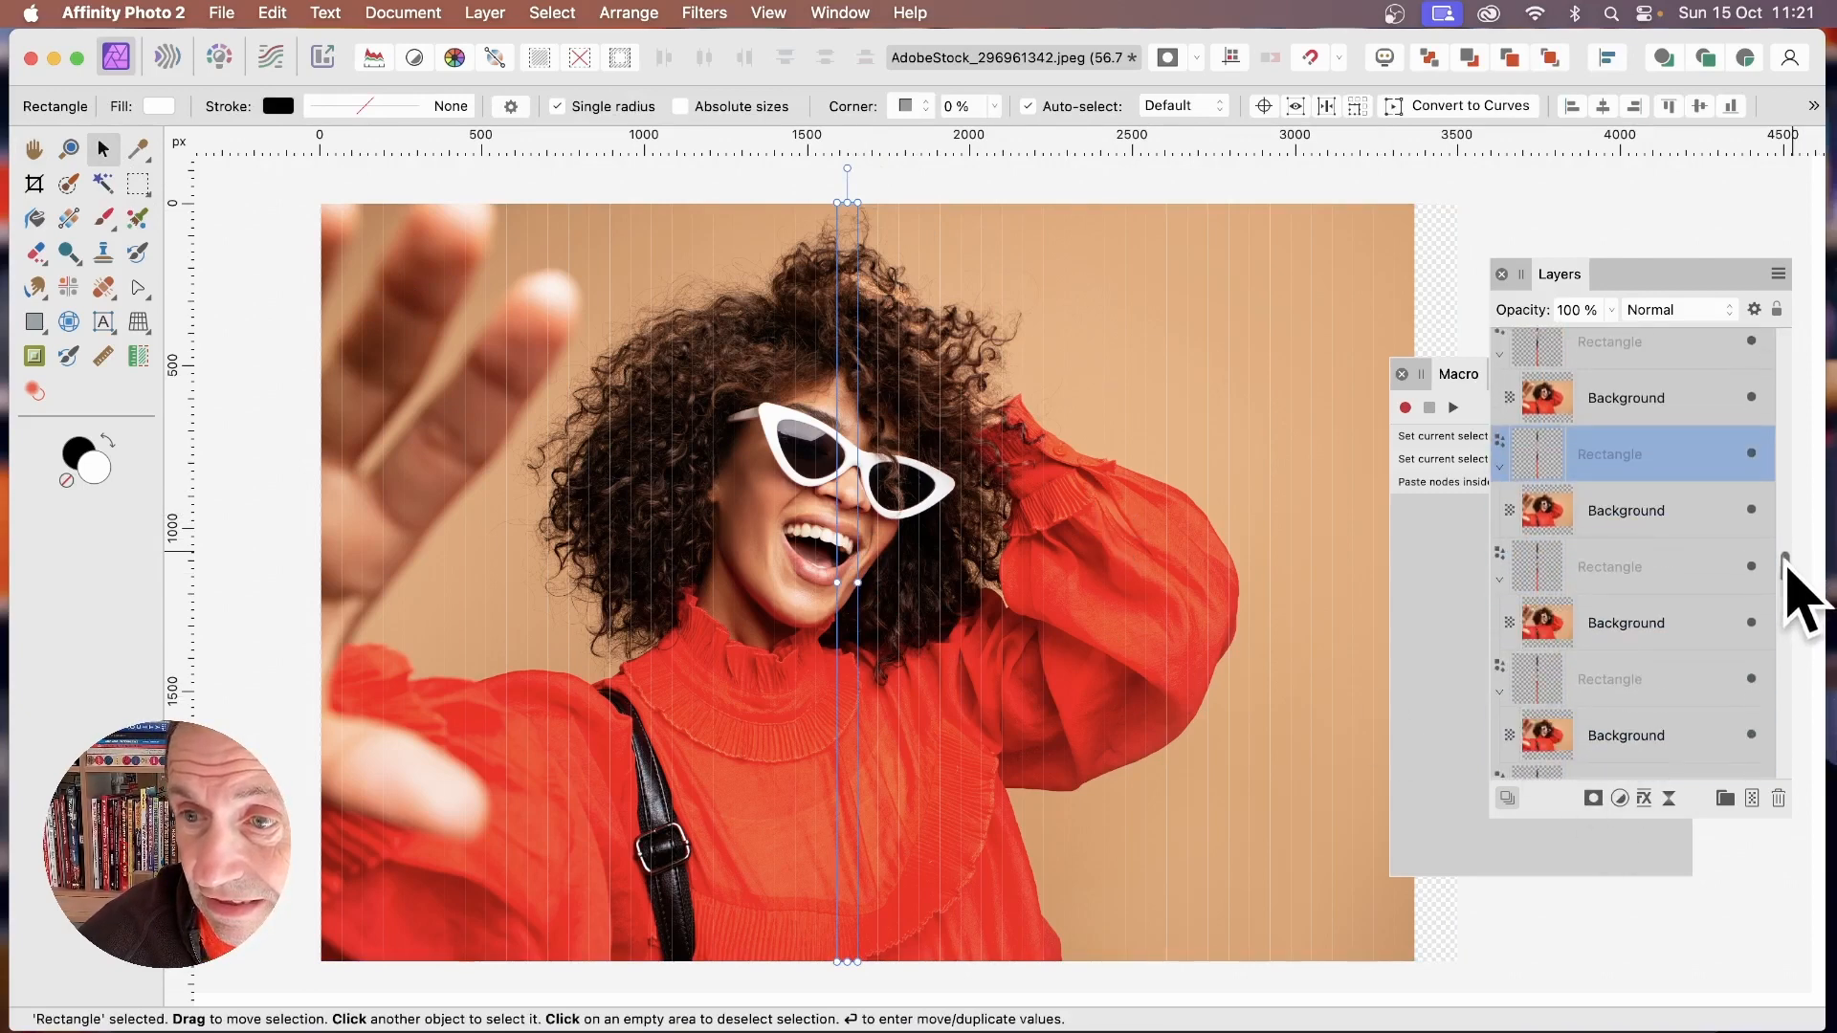
- Shift the photo inside the strip through the face's middle slightly up and left, and the photo in the adjacent left strip slightly down
{"action": "left_click", "coordinate": [1634, 514]}
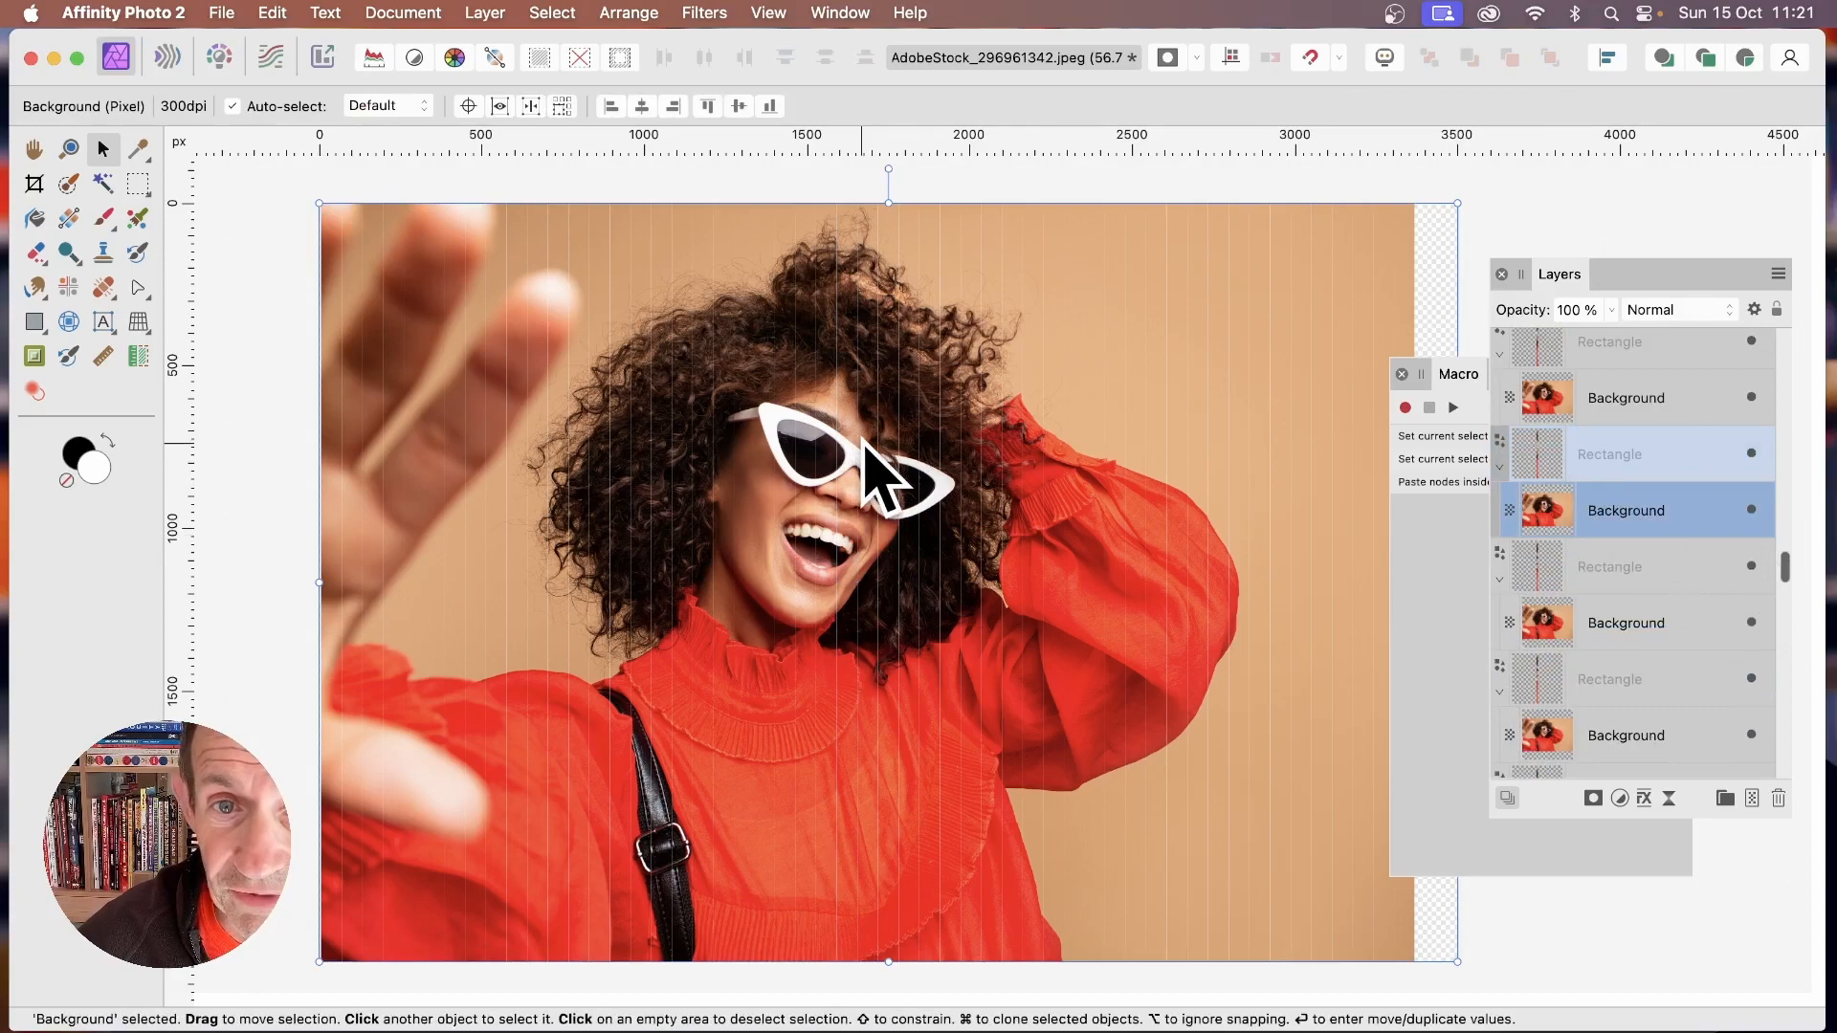
{"action": "left_click_drag", "start_coordinate": [866, 445], "coordinate": [995, 469]}
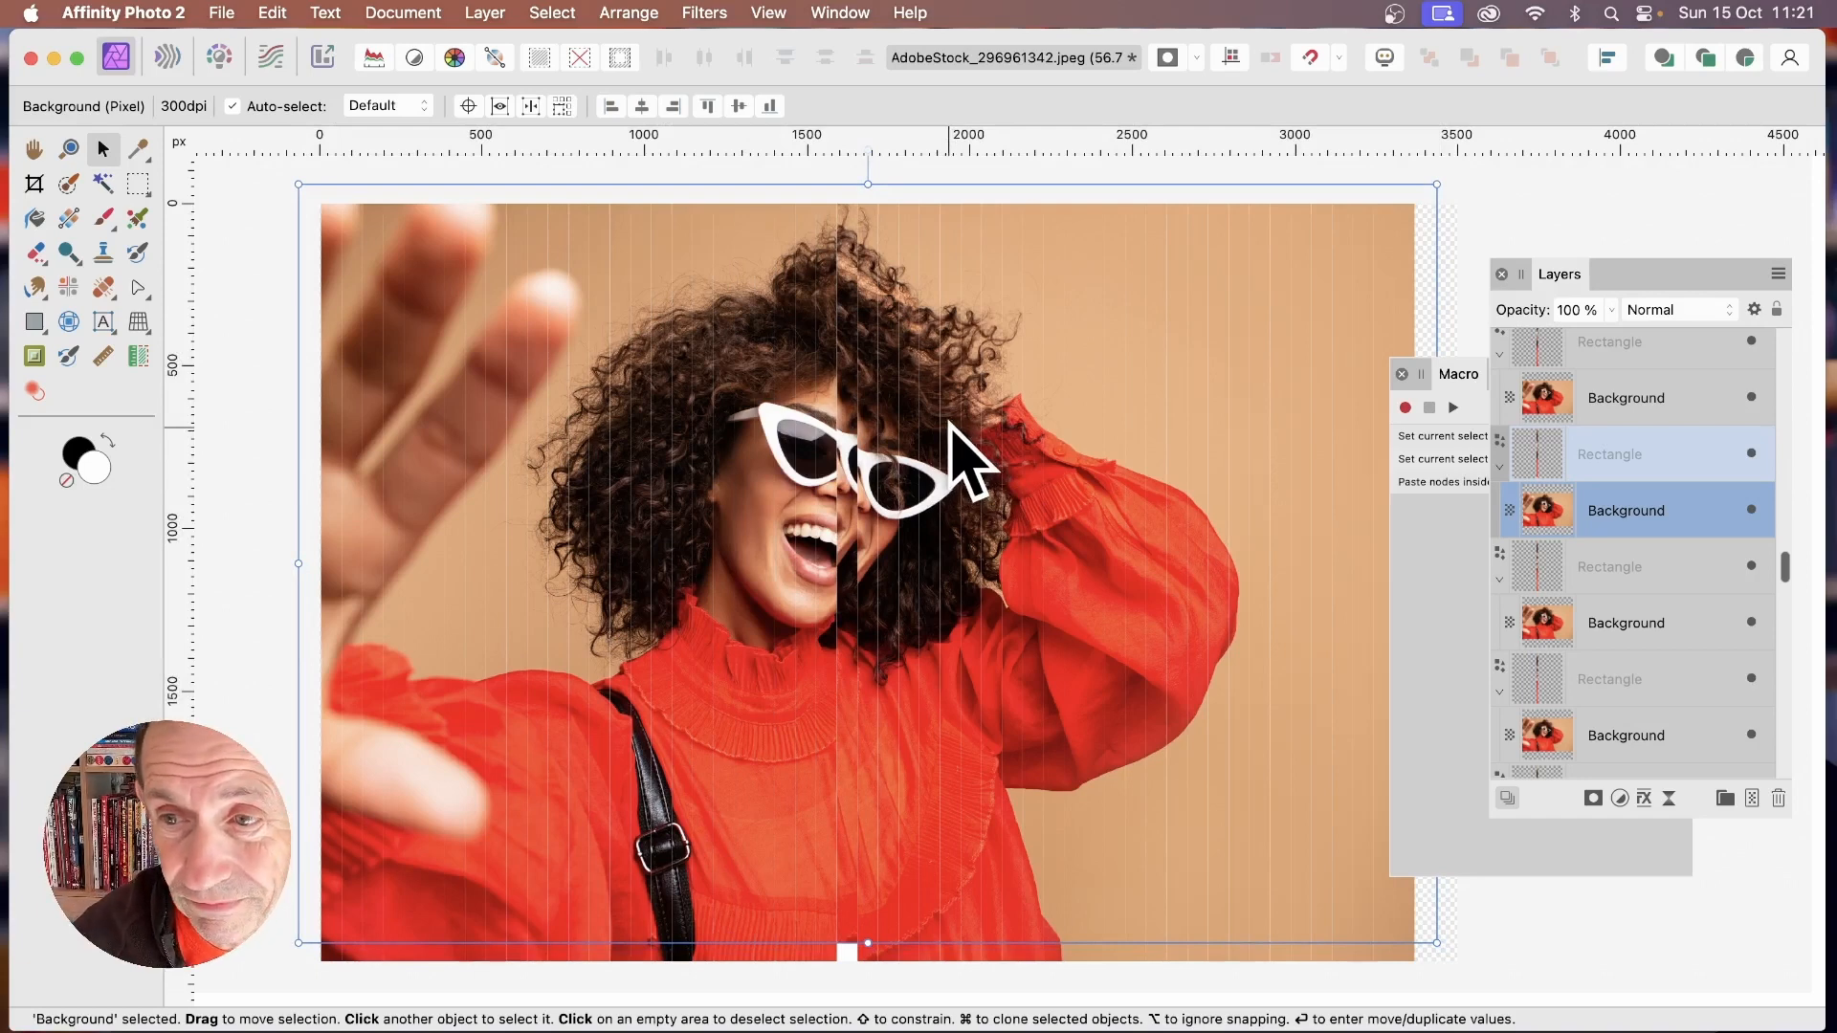
{"action": "left_click", "coordinate": [1607, 622]}
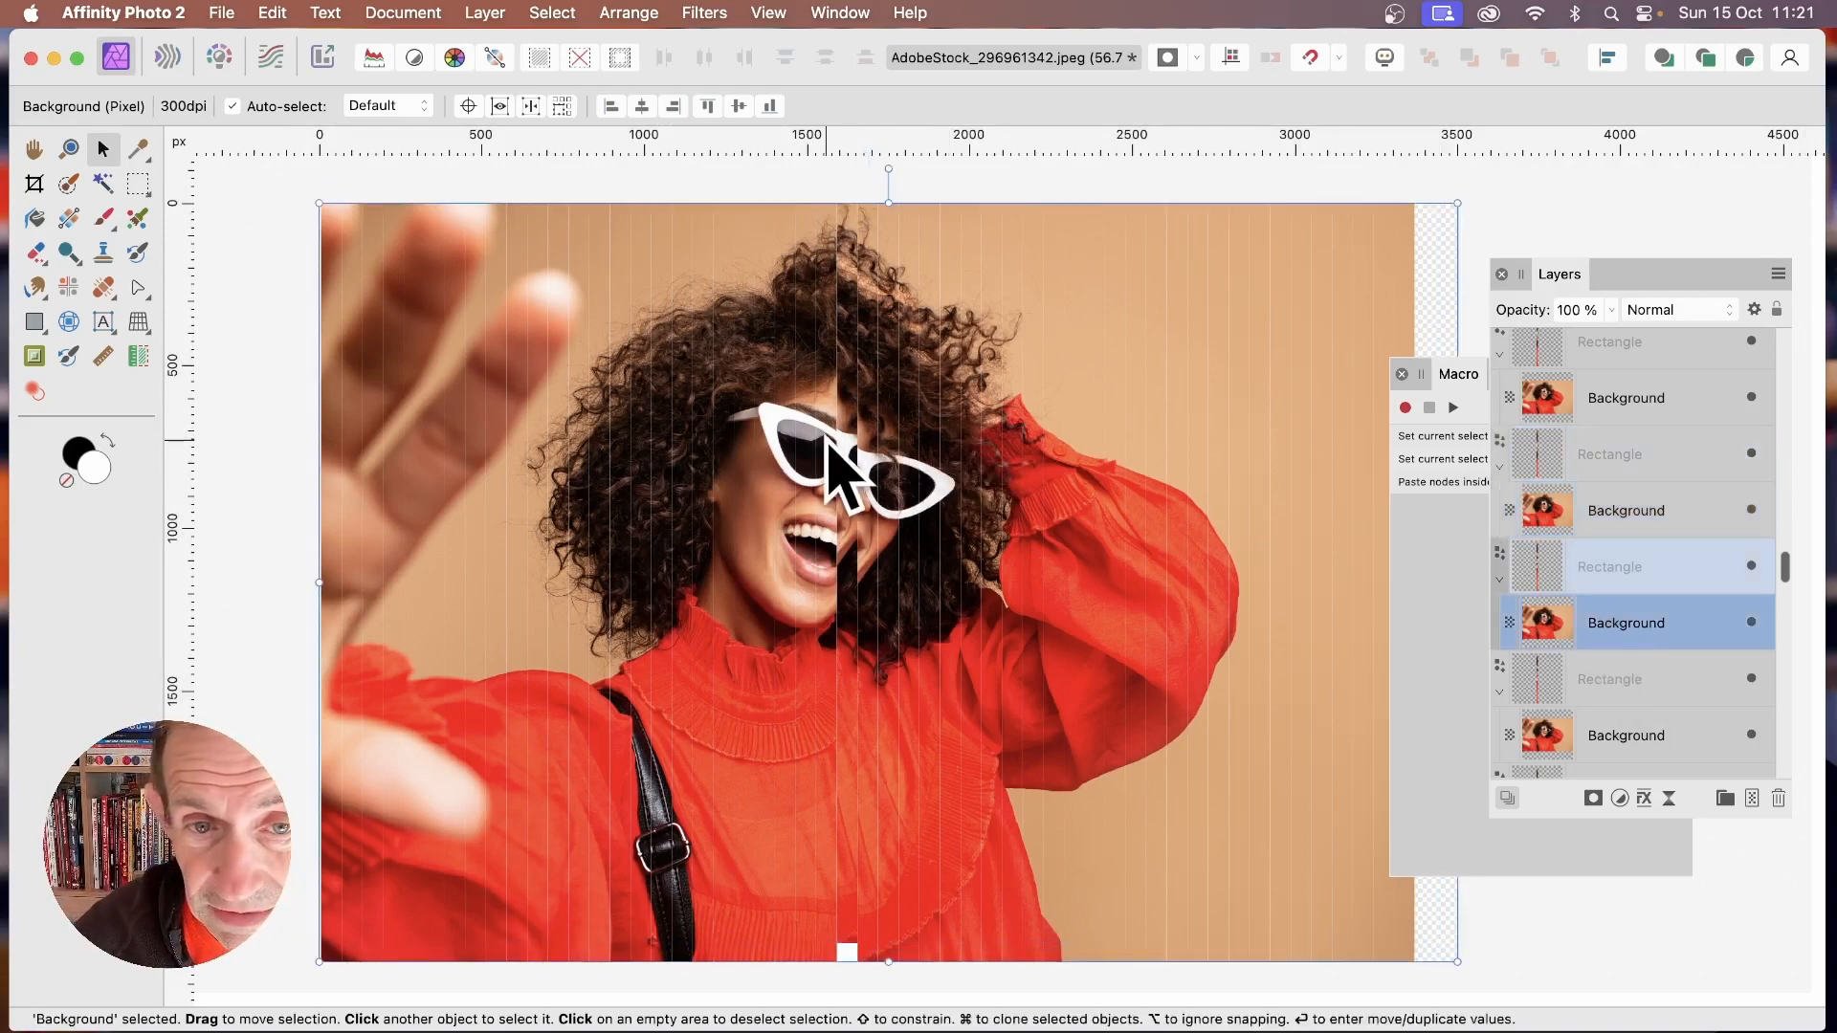
{"action": "left_click", "coordinate": [1636, 680]}
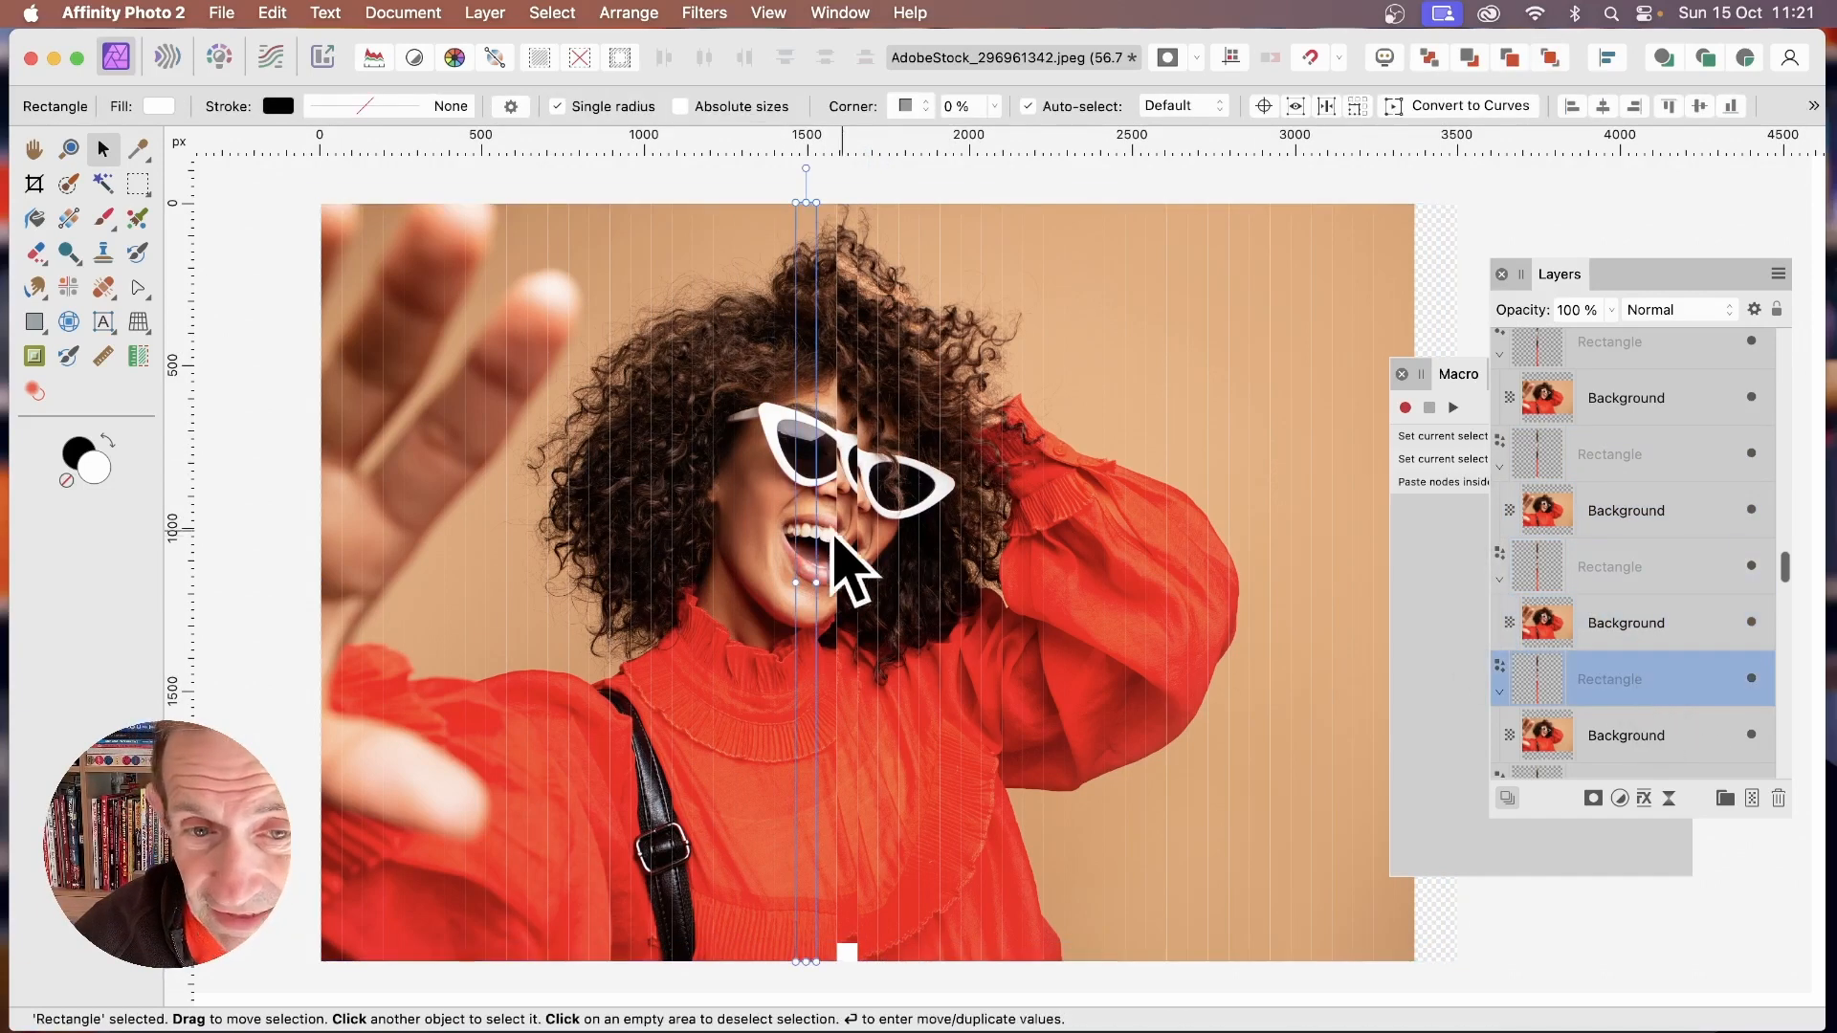
{"action": "left_click", "coordinate": [1630, 623]}
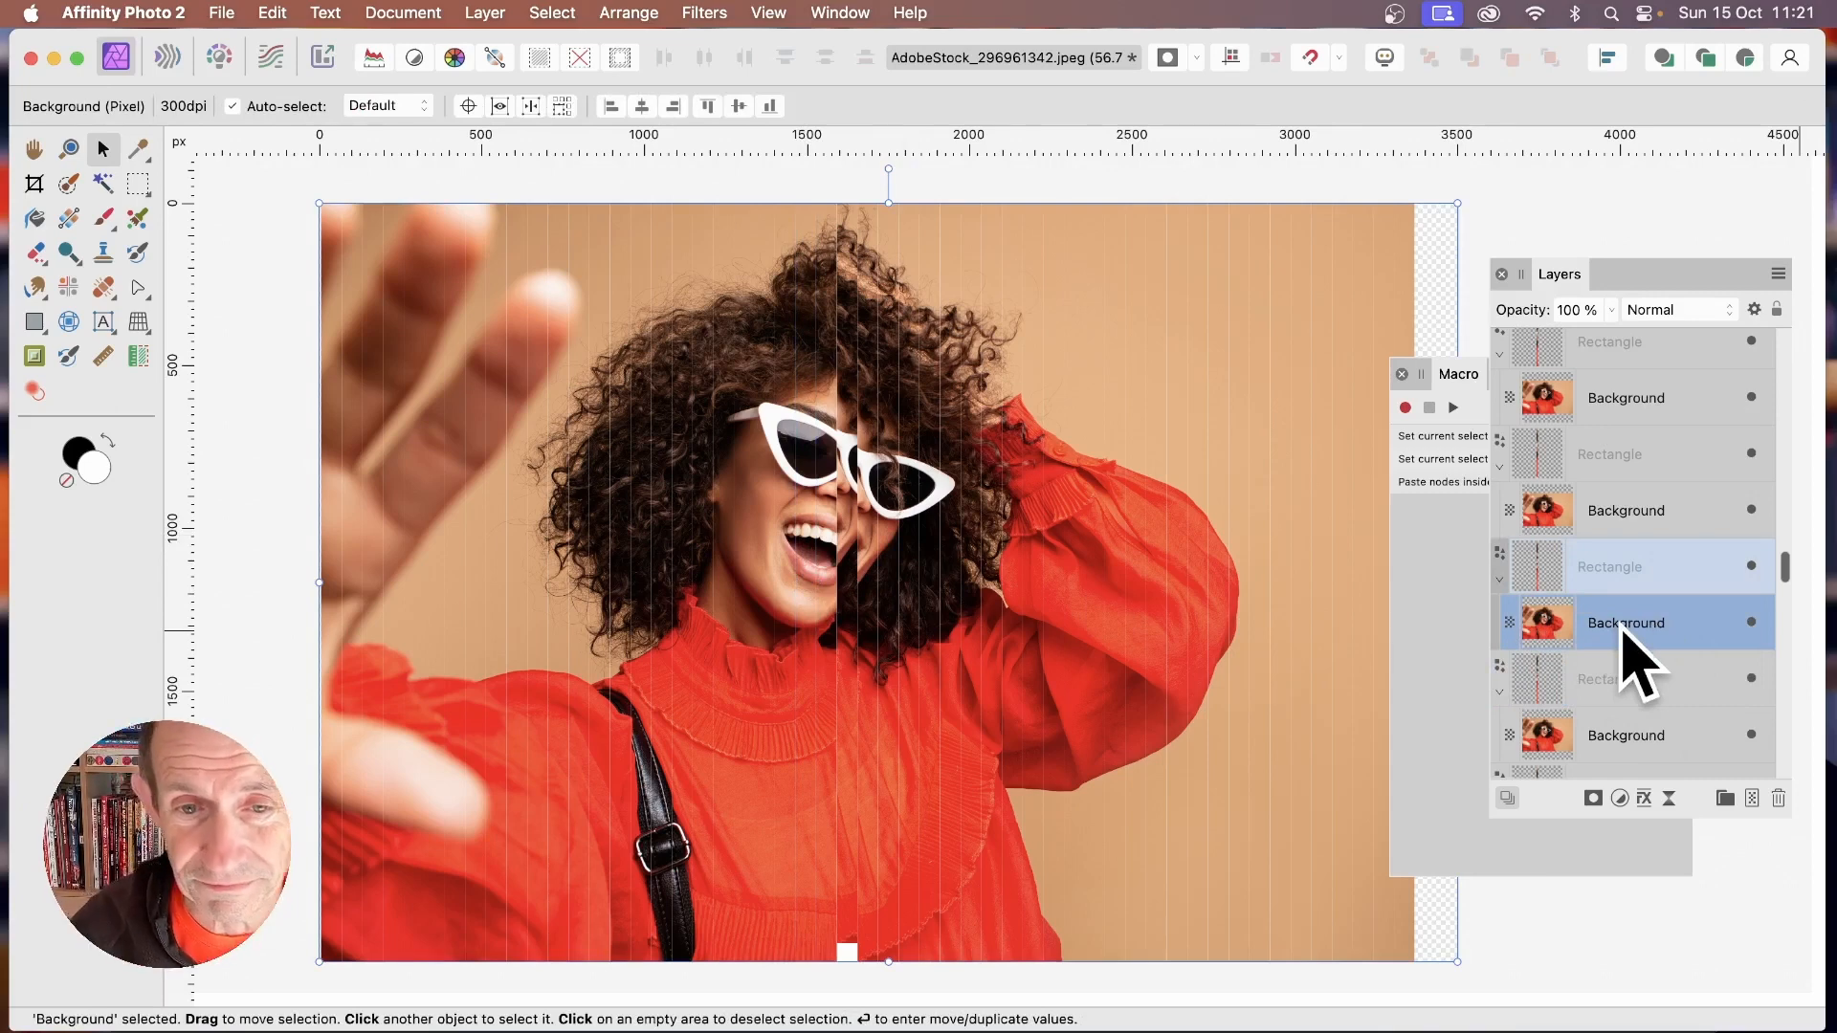
{"action": "left_click_drag", "start_coordinate": [829, 517], "coordinate": [826, 538]}
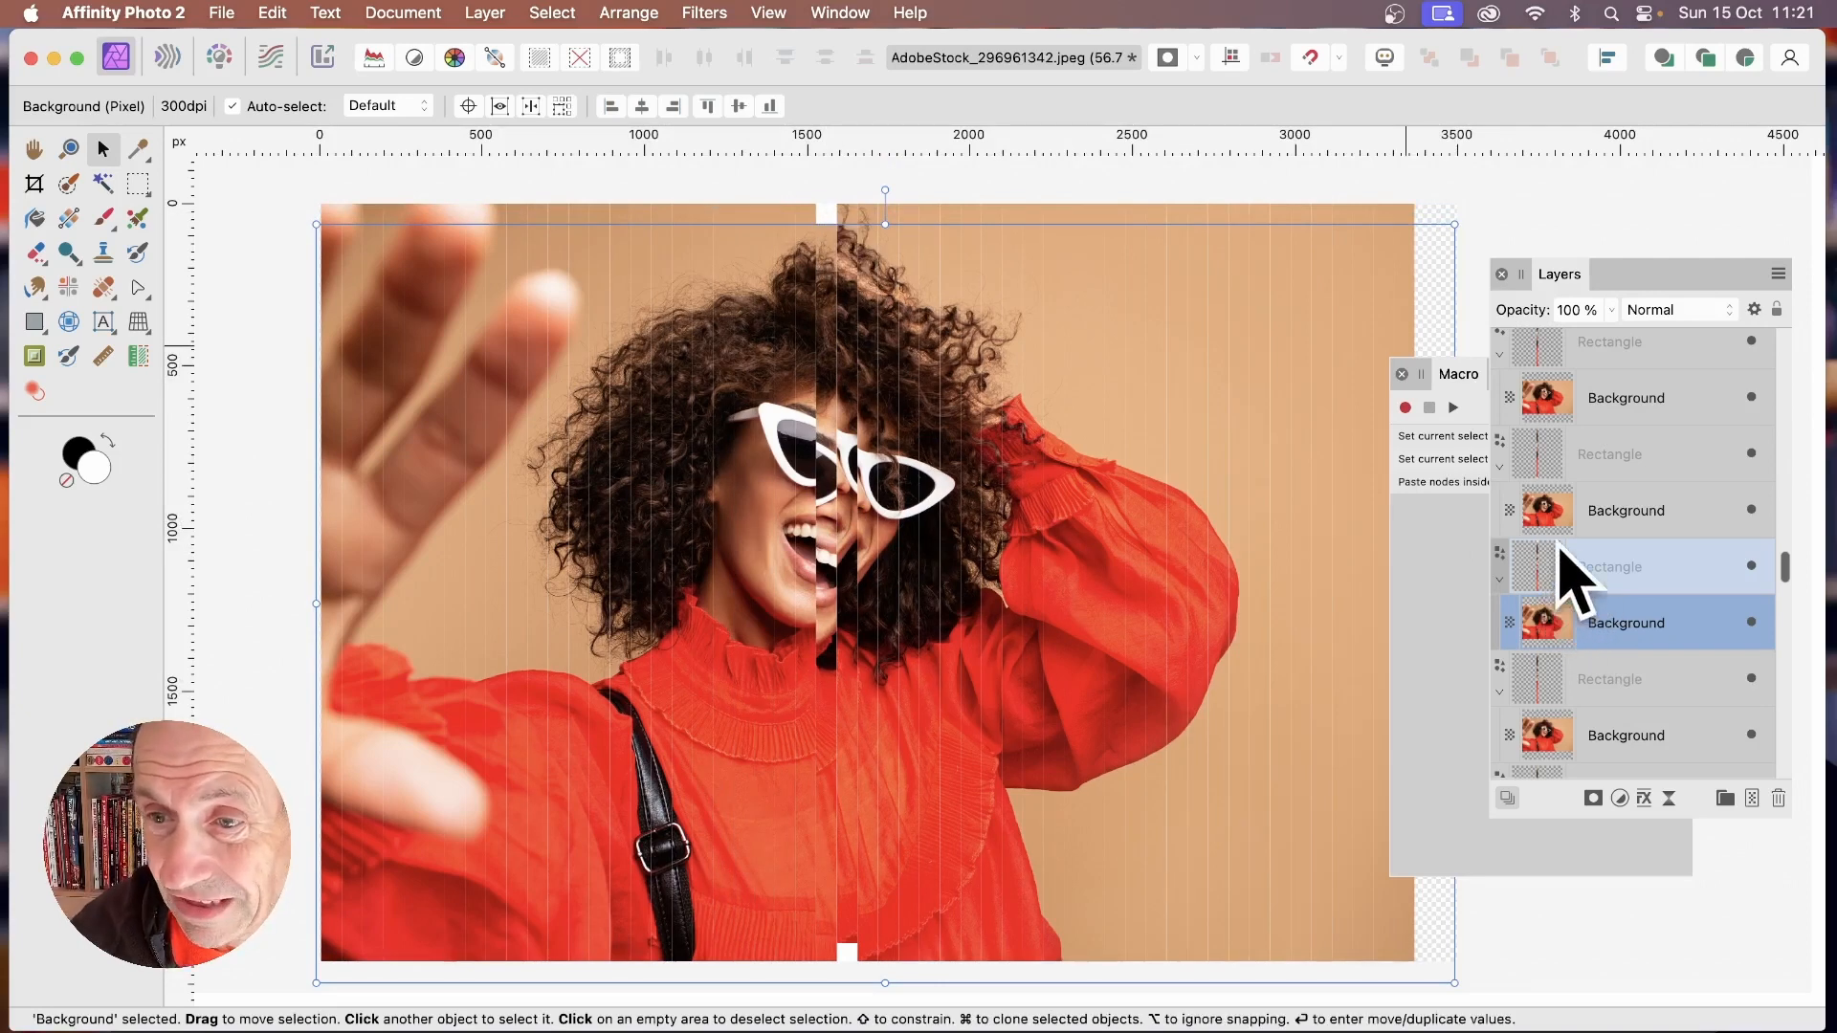
- Enlarge the photo inside the strip just left of the face's middle so it extends well beyond the canvas edges
{"action": "left_click", "coordinate": [1552, 516]}
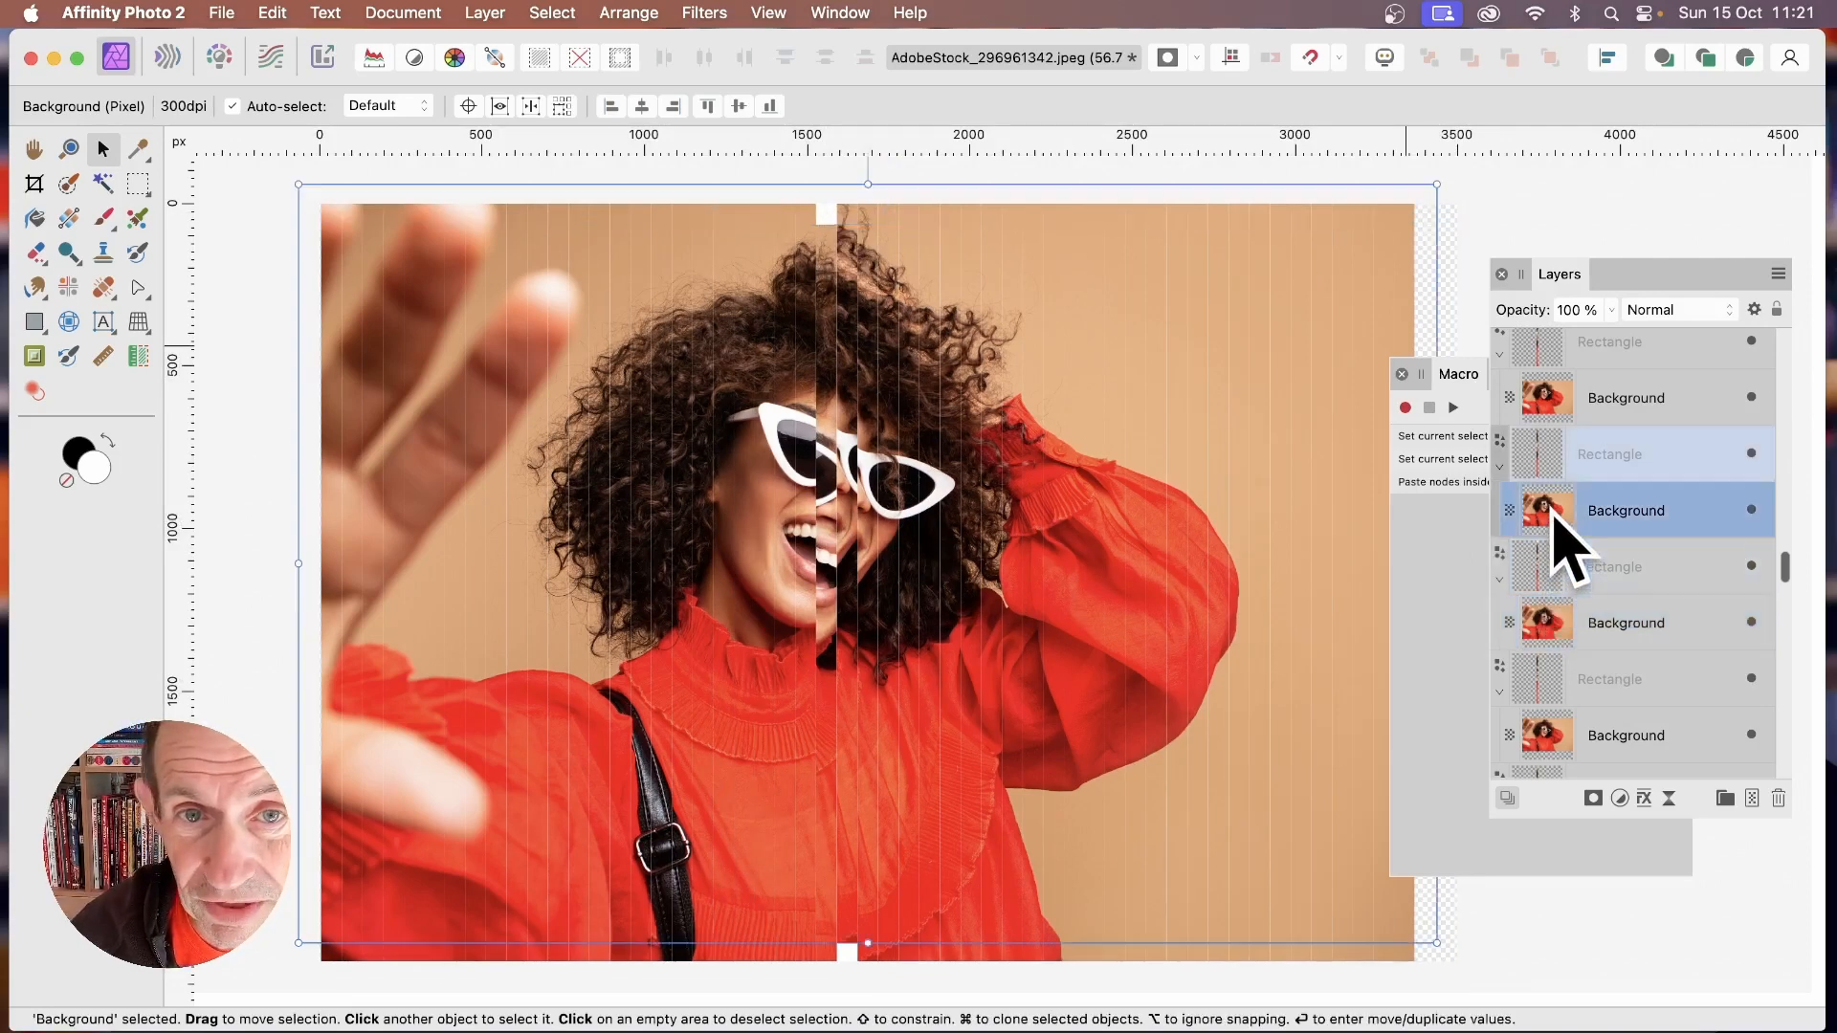
{"action": "left_click", "coordinate": [826, 241]}
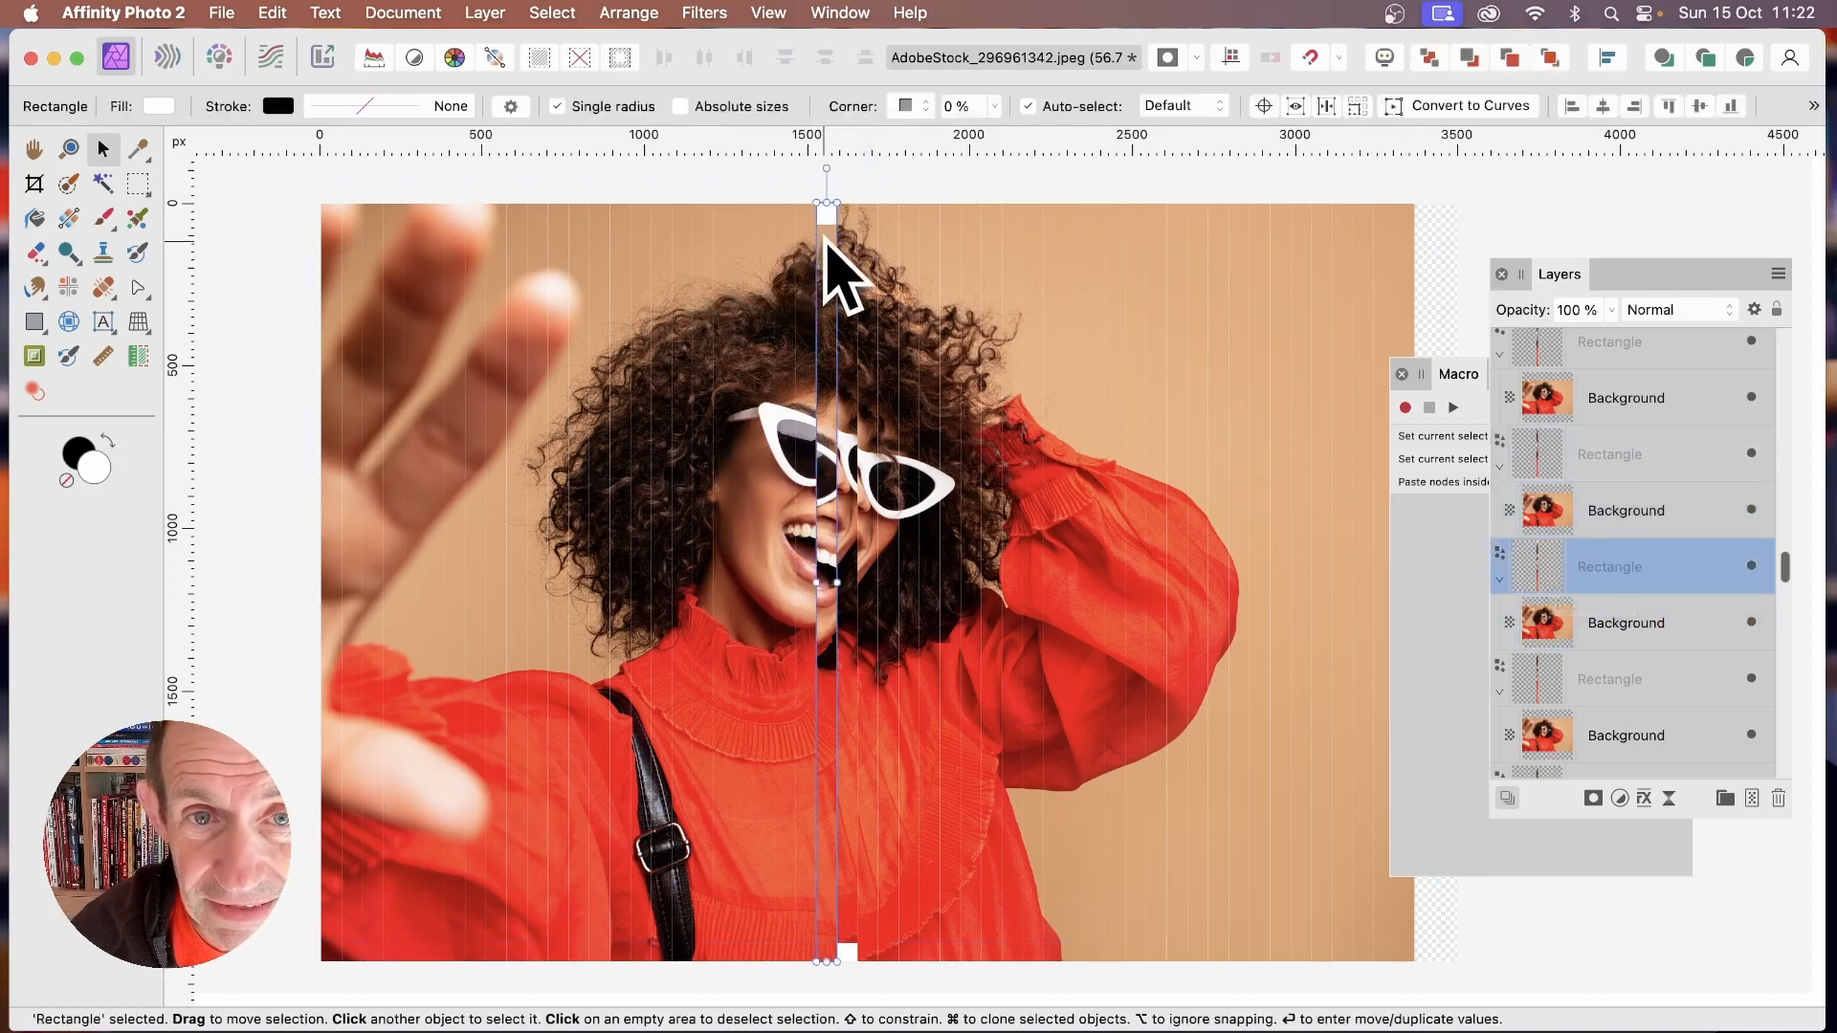
{"action": "left_click", "coordinate": [1661, 624]}
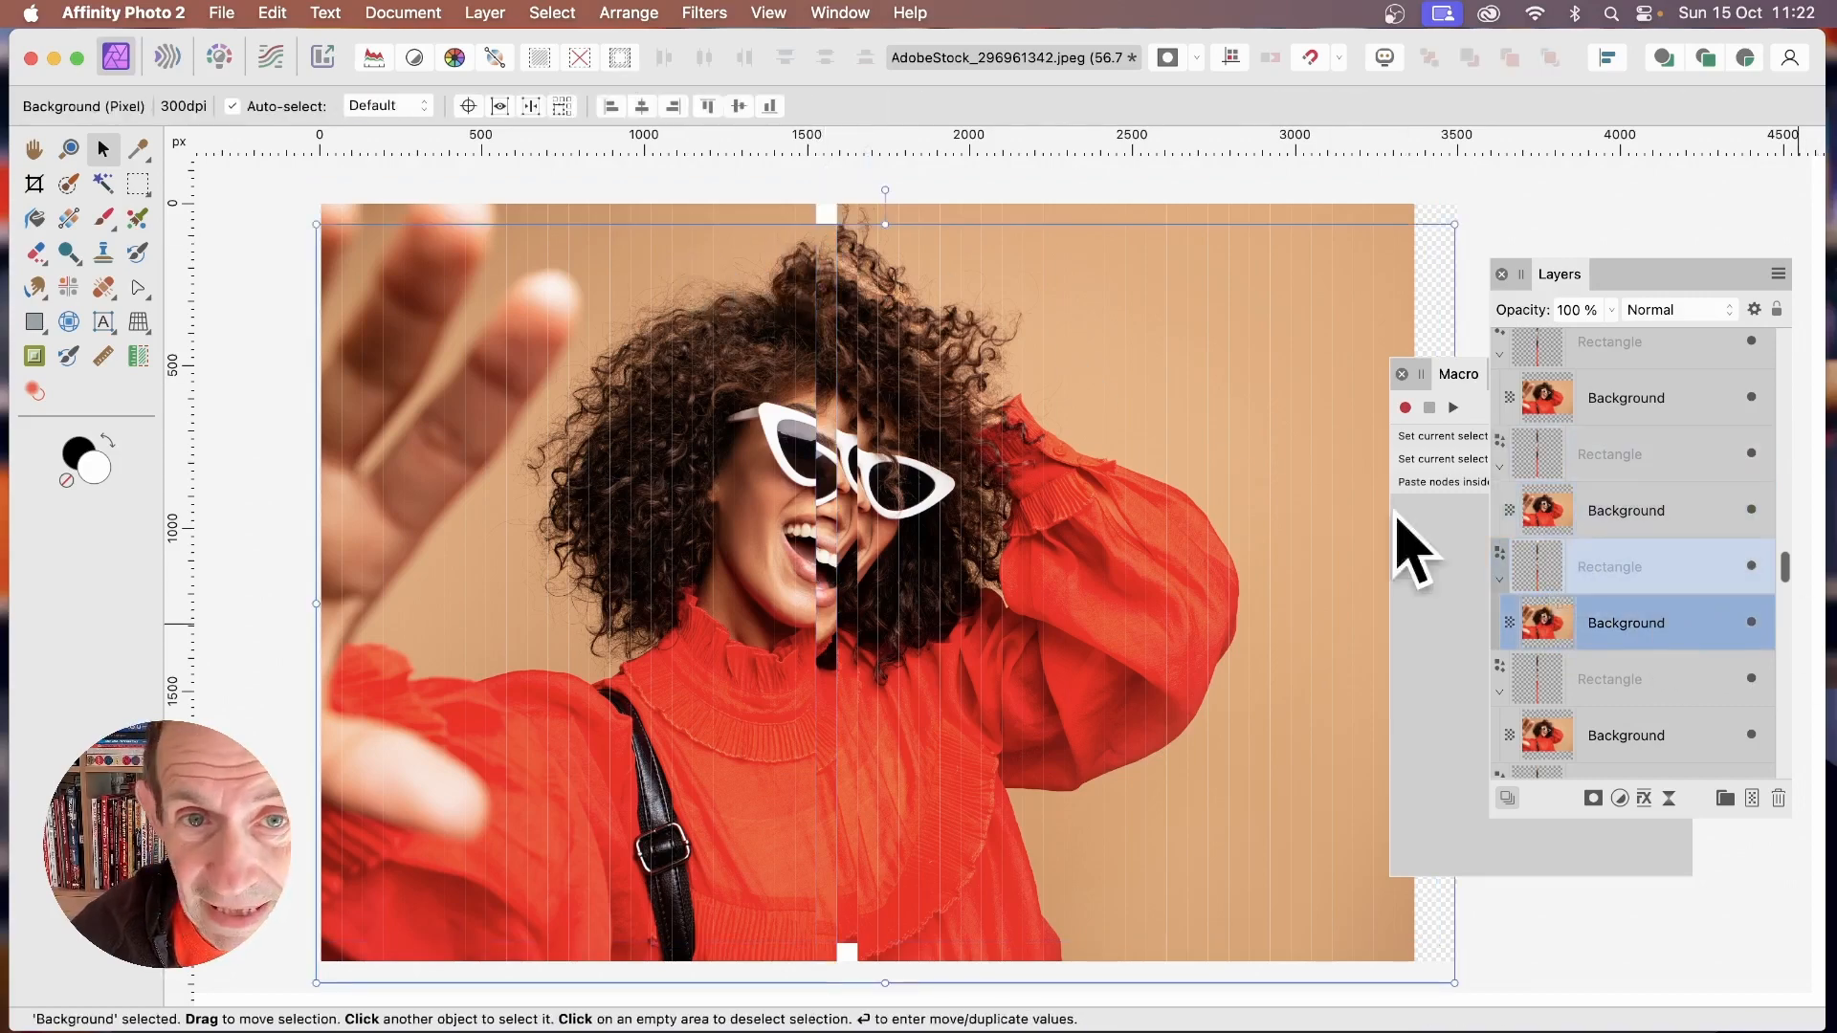
{"action": "left_click_drag", "start_coordinate": [319, 225], "coordinate": [274, 196]}
{"action": "left_click_drag", "start_coordinate": [1438, 982], "coordinate": [1253, 794]}
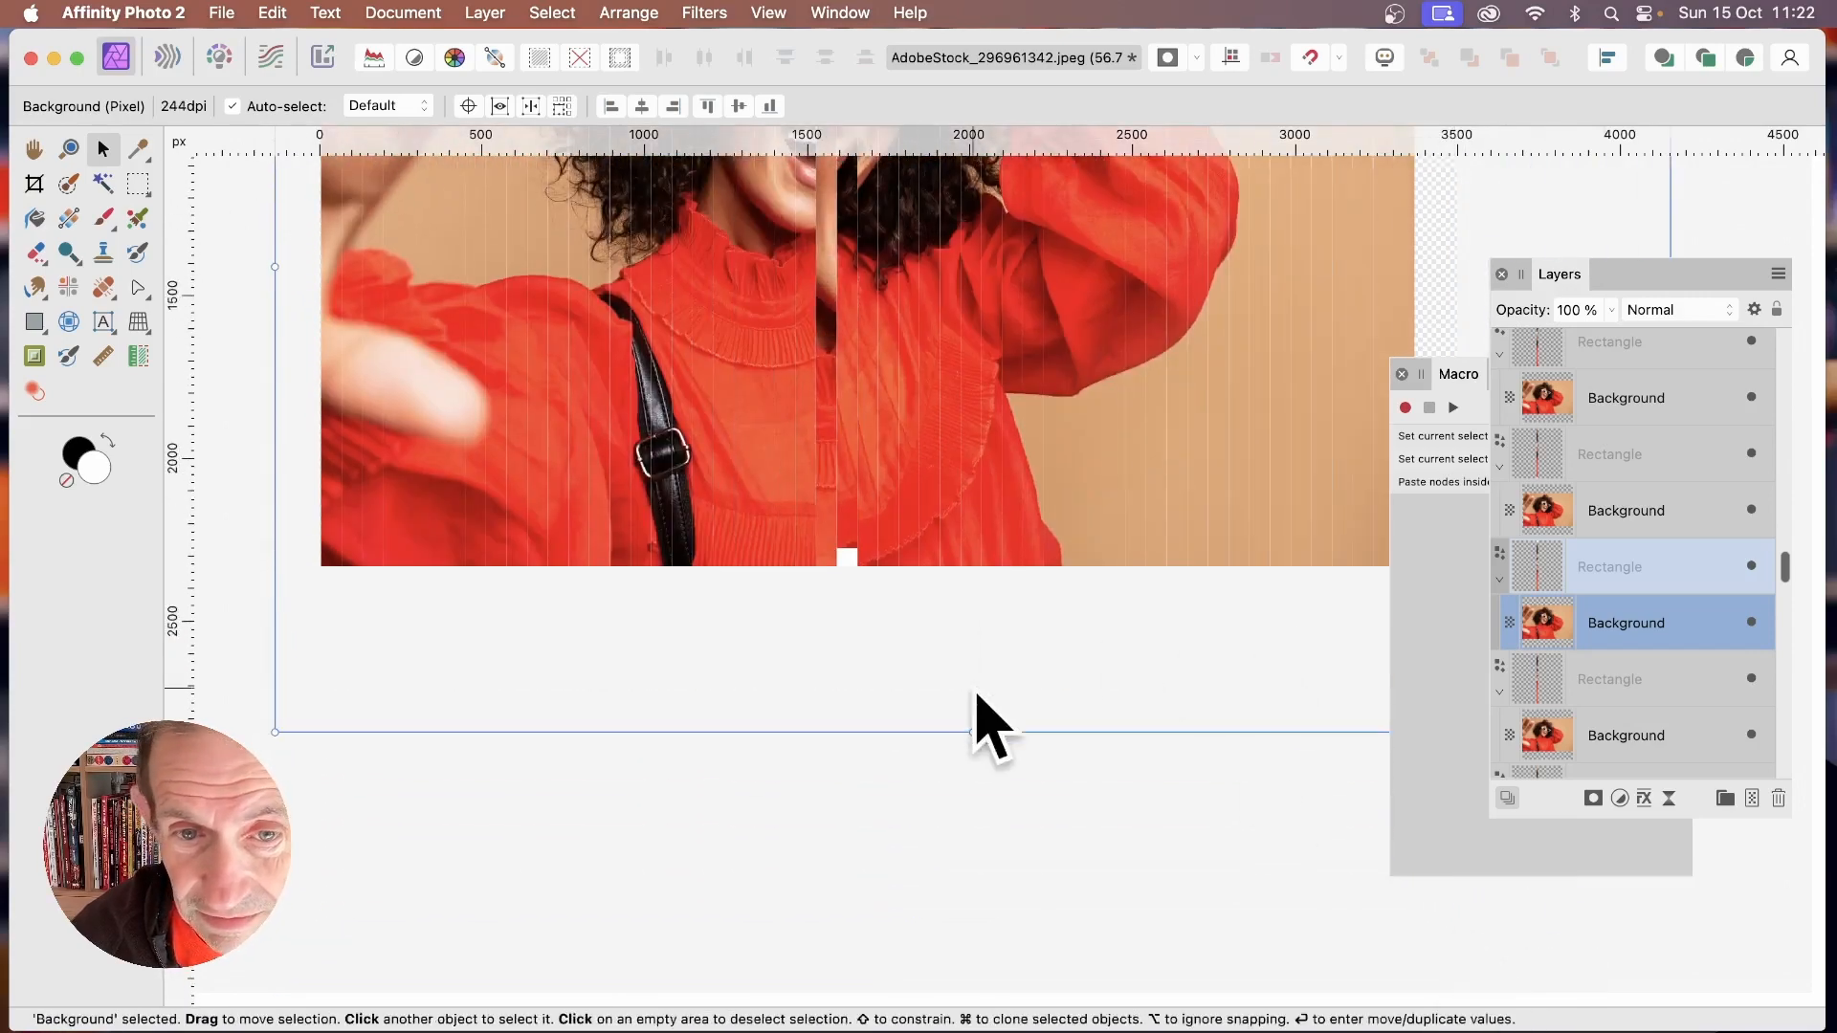
{"action": "left_click_drag", "start_coordinate": [276, 732], "coordinate": [206, 778]}
- Enlarge the photo inside the strip through the face's middle outward to the lower left, to about 274 dpi
{"action": "left_click", "coordinate": [848, 465]}
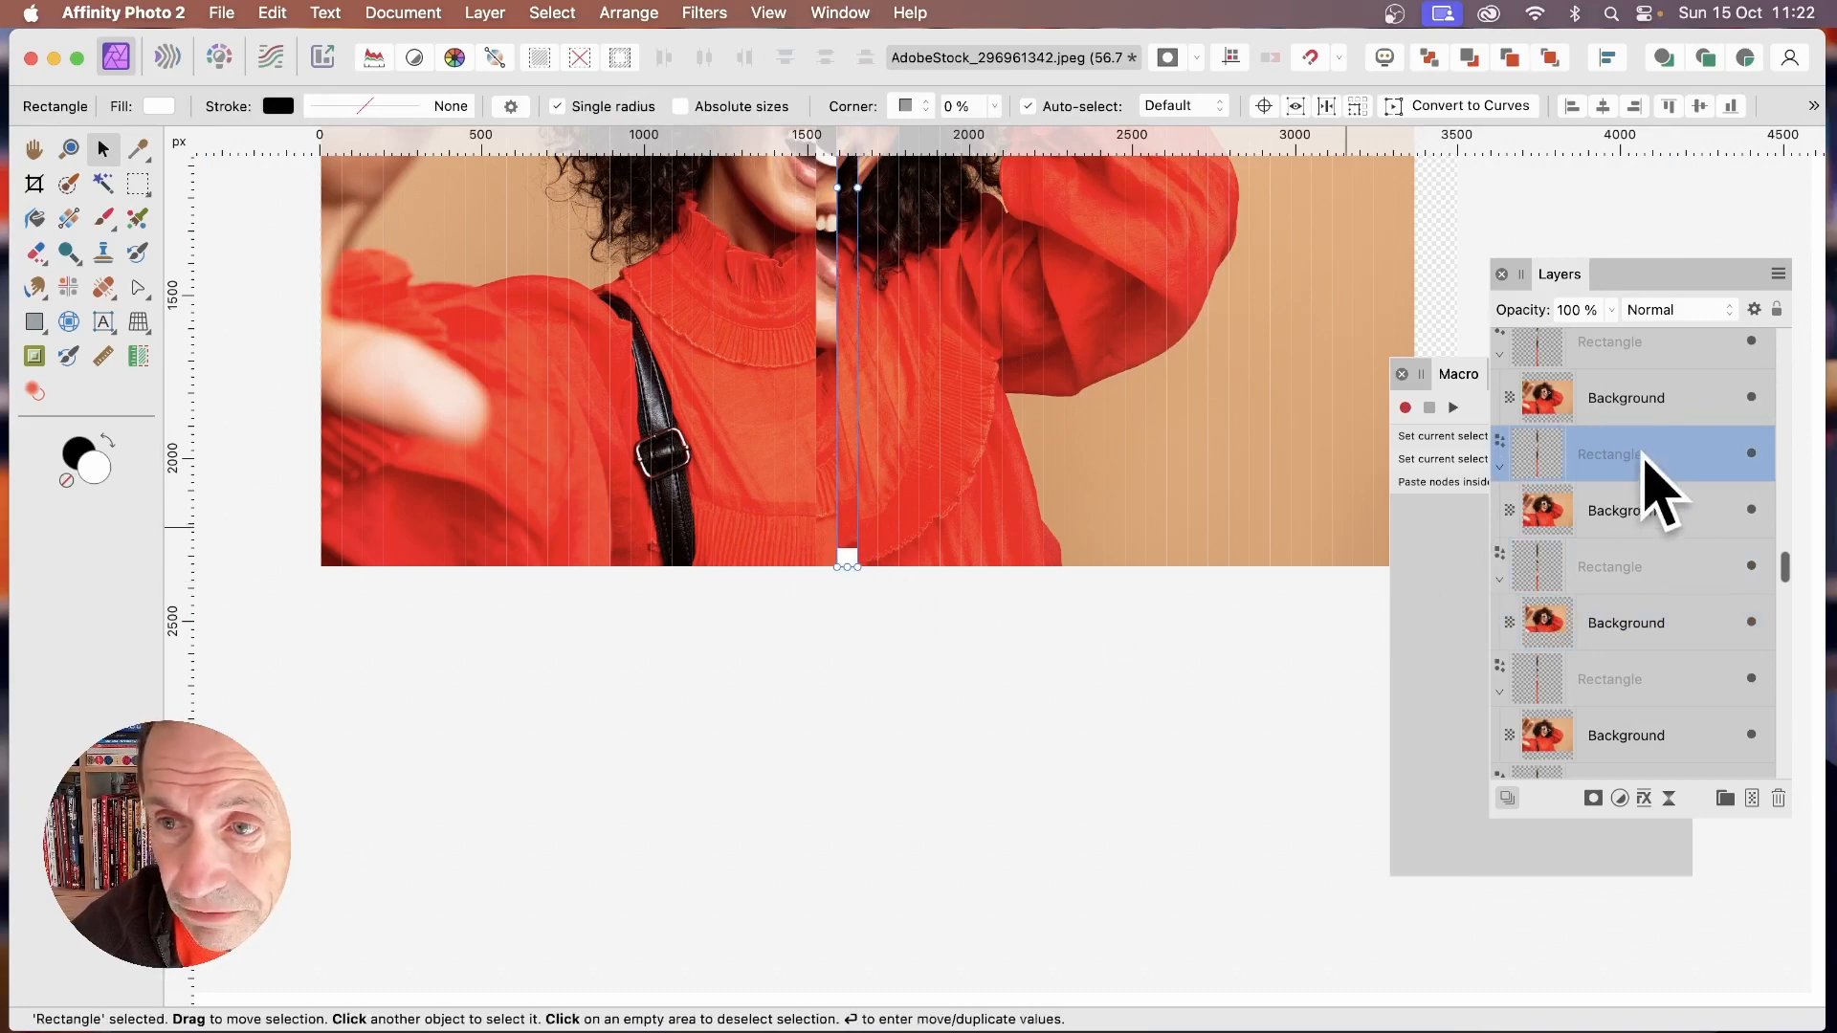
{"action": "left_click", "coordinate": [1620, 507]}
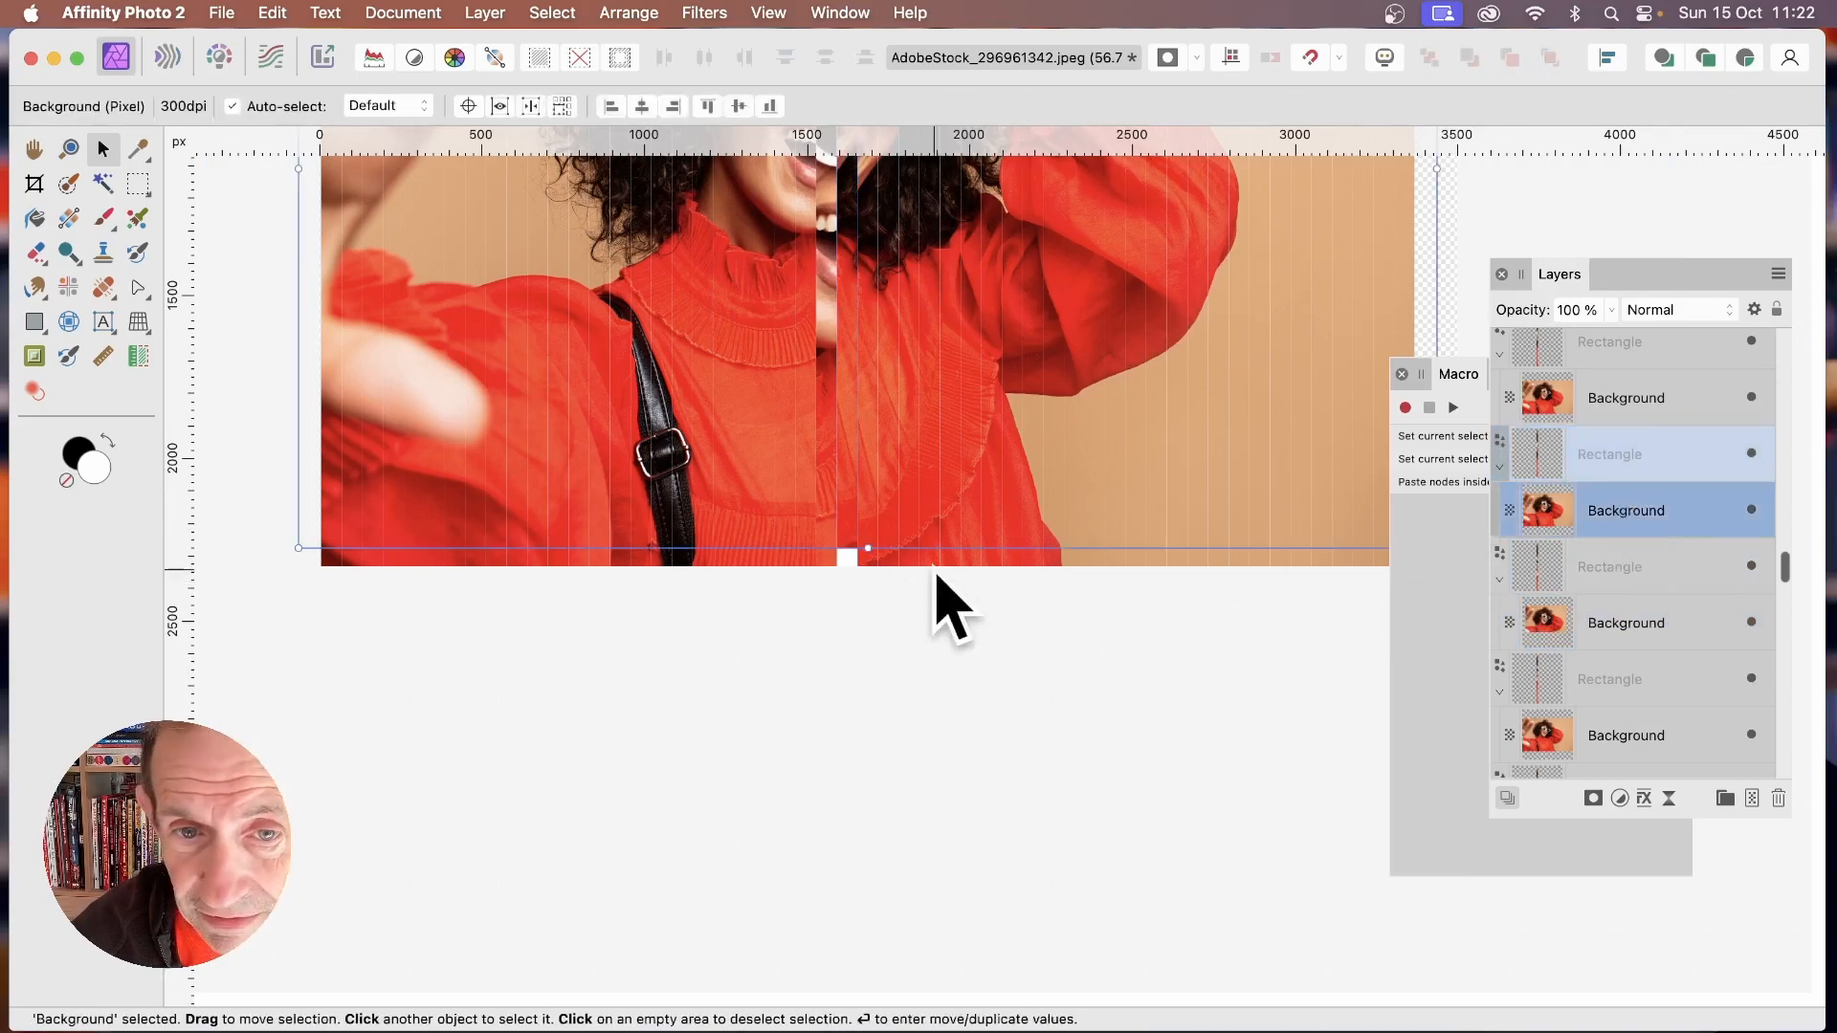
{"action": "left_click_drag", "start_coordinate": [238, 603], "coordinate": [199, 624]}
{"action": "scroll", "coordinate": [813, 545], "scroll_direction": "up", "scroll_amount": 5}
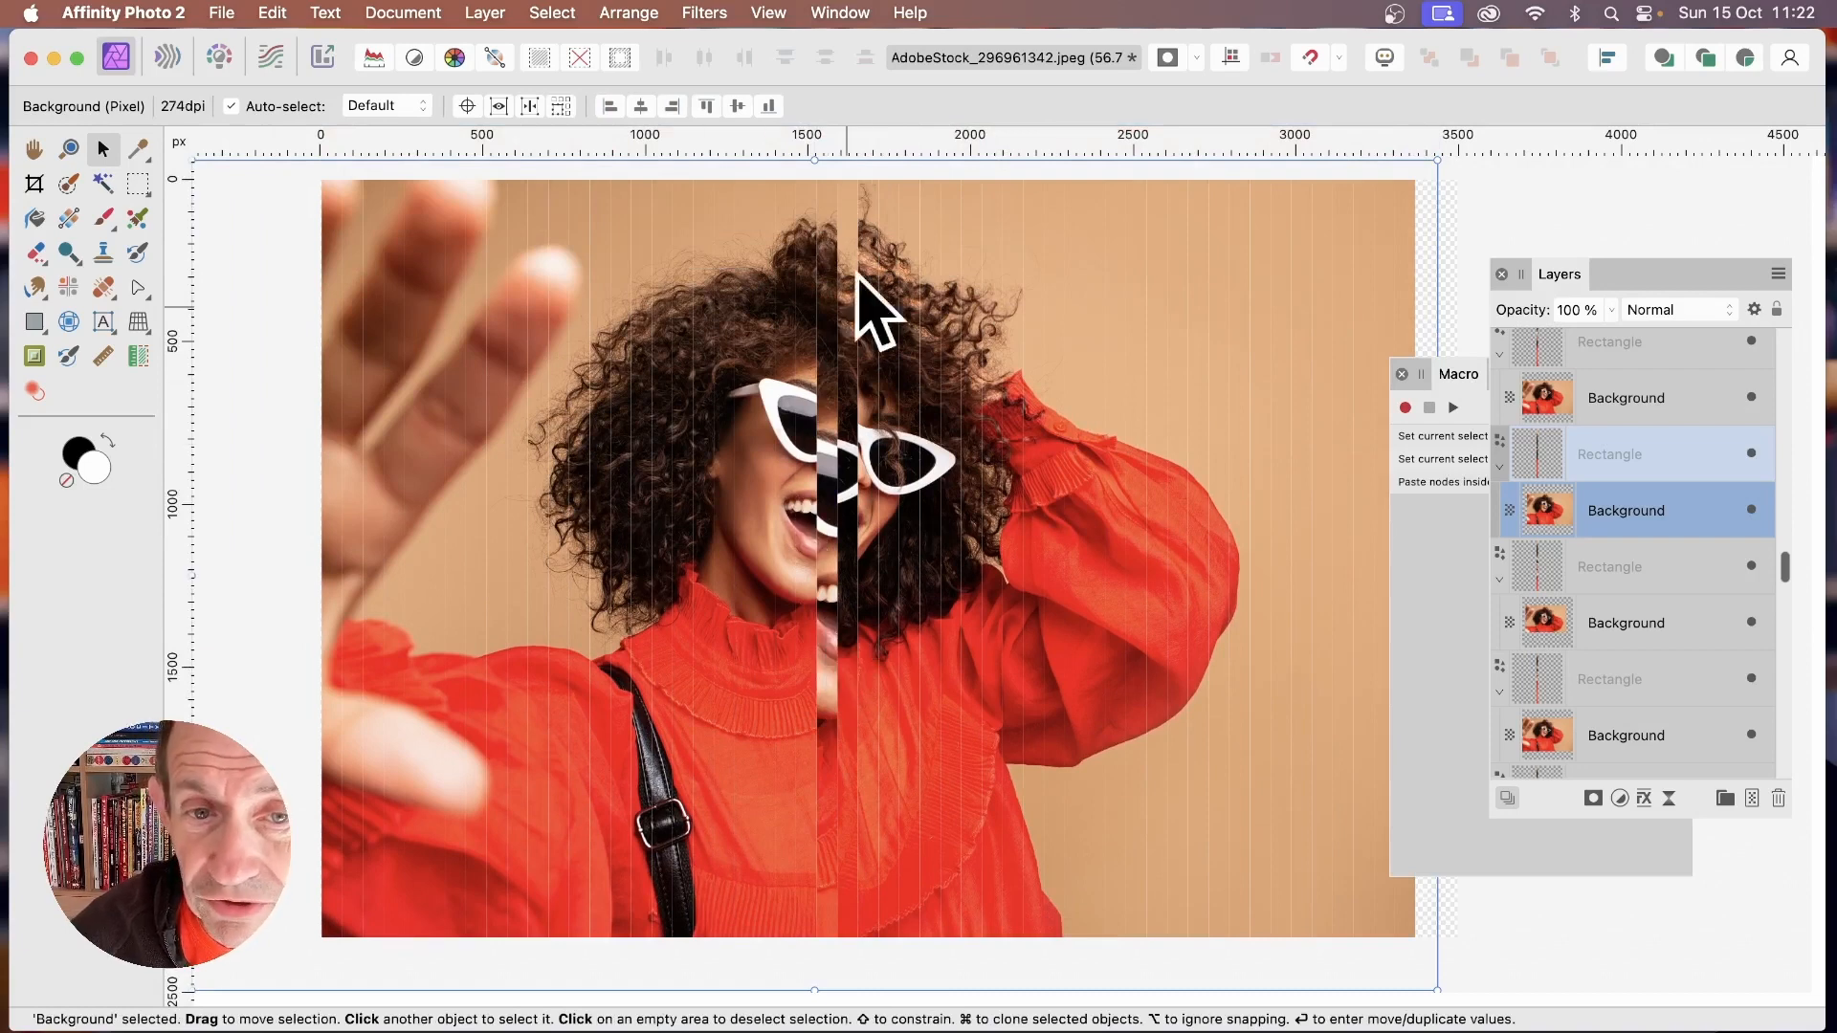
- Enlarge the photo inside the strip over the left sunglasses lens to about 286 dpi and rotate it slightly clockwise
{"action": "left_click", "coordinate": [786, 411]}
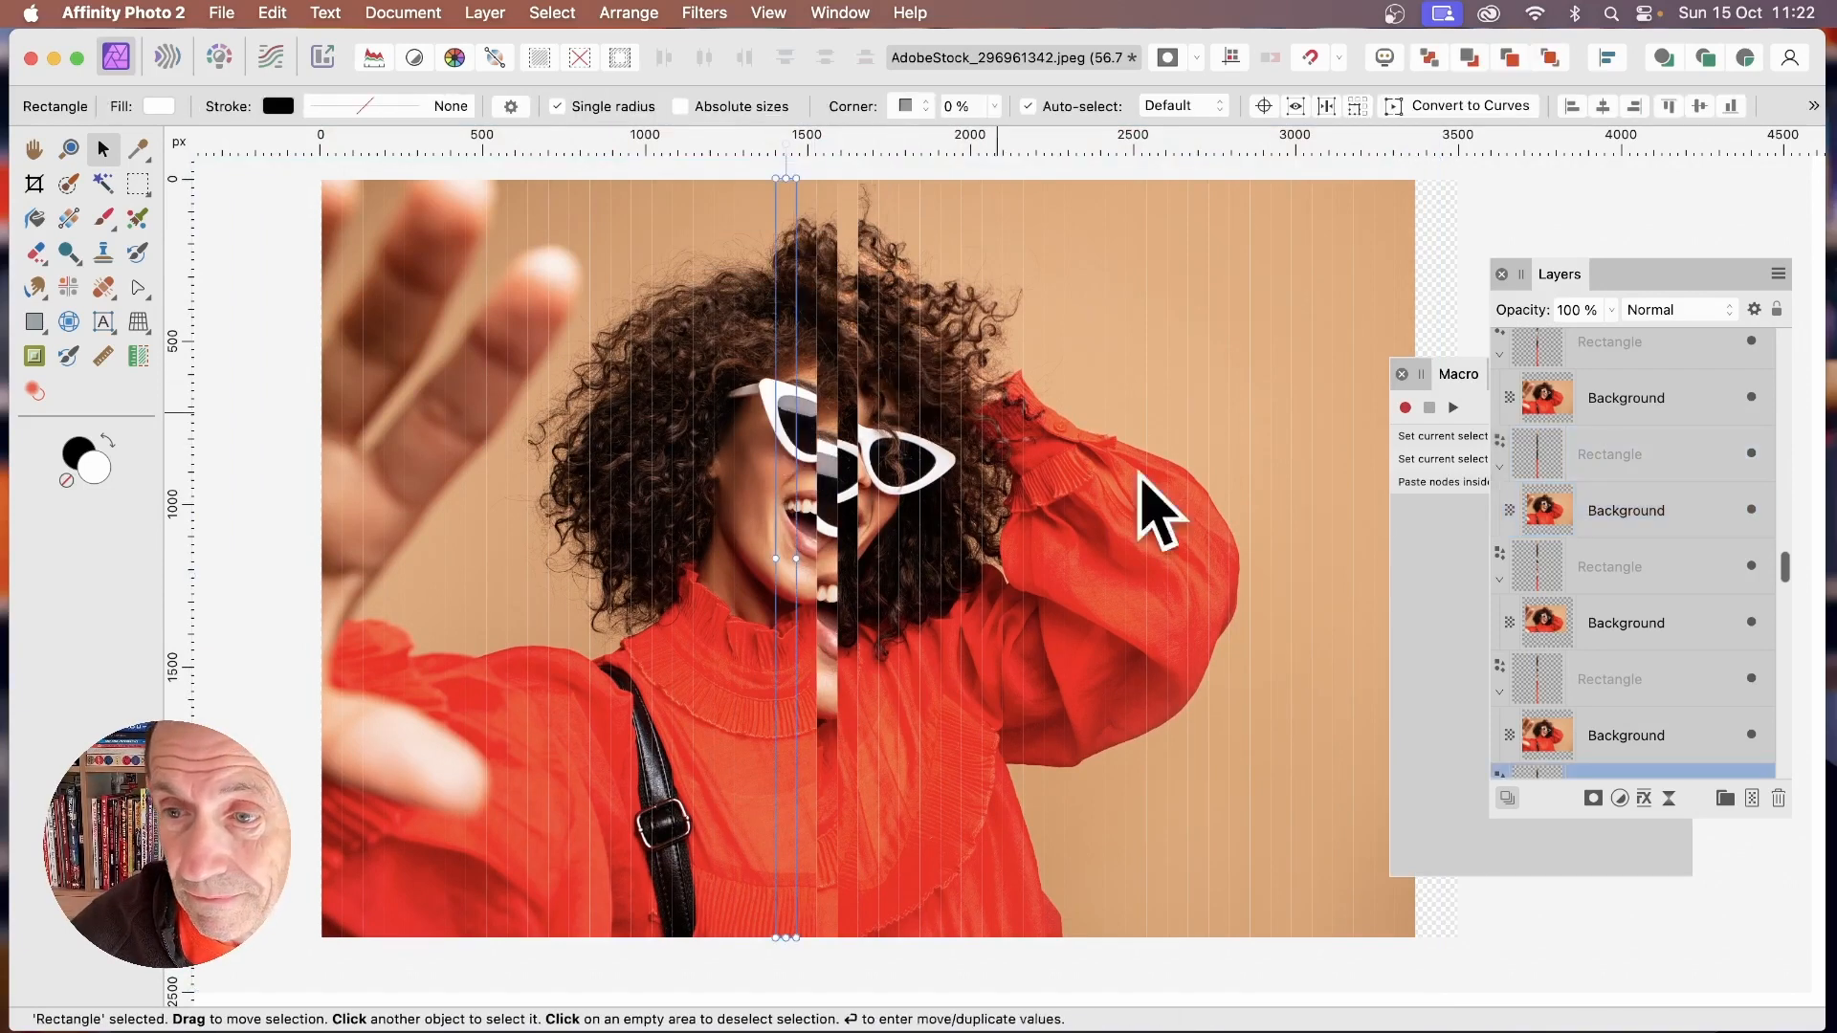
{"action": "left_click", "coordinate": [1689, 678]}
{"action": "left_click", "coordinate": [1625, 738]}
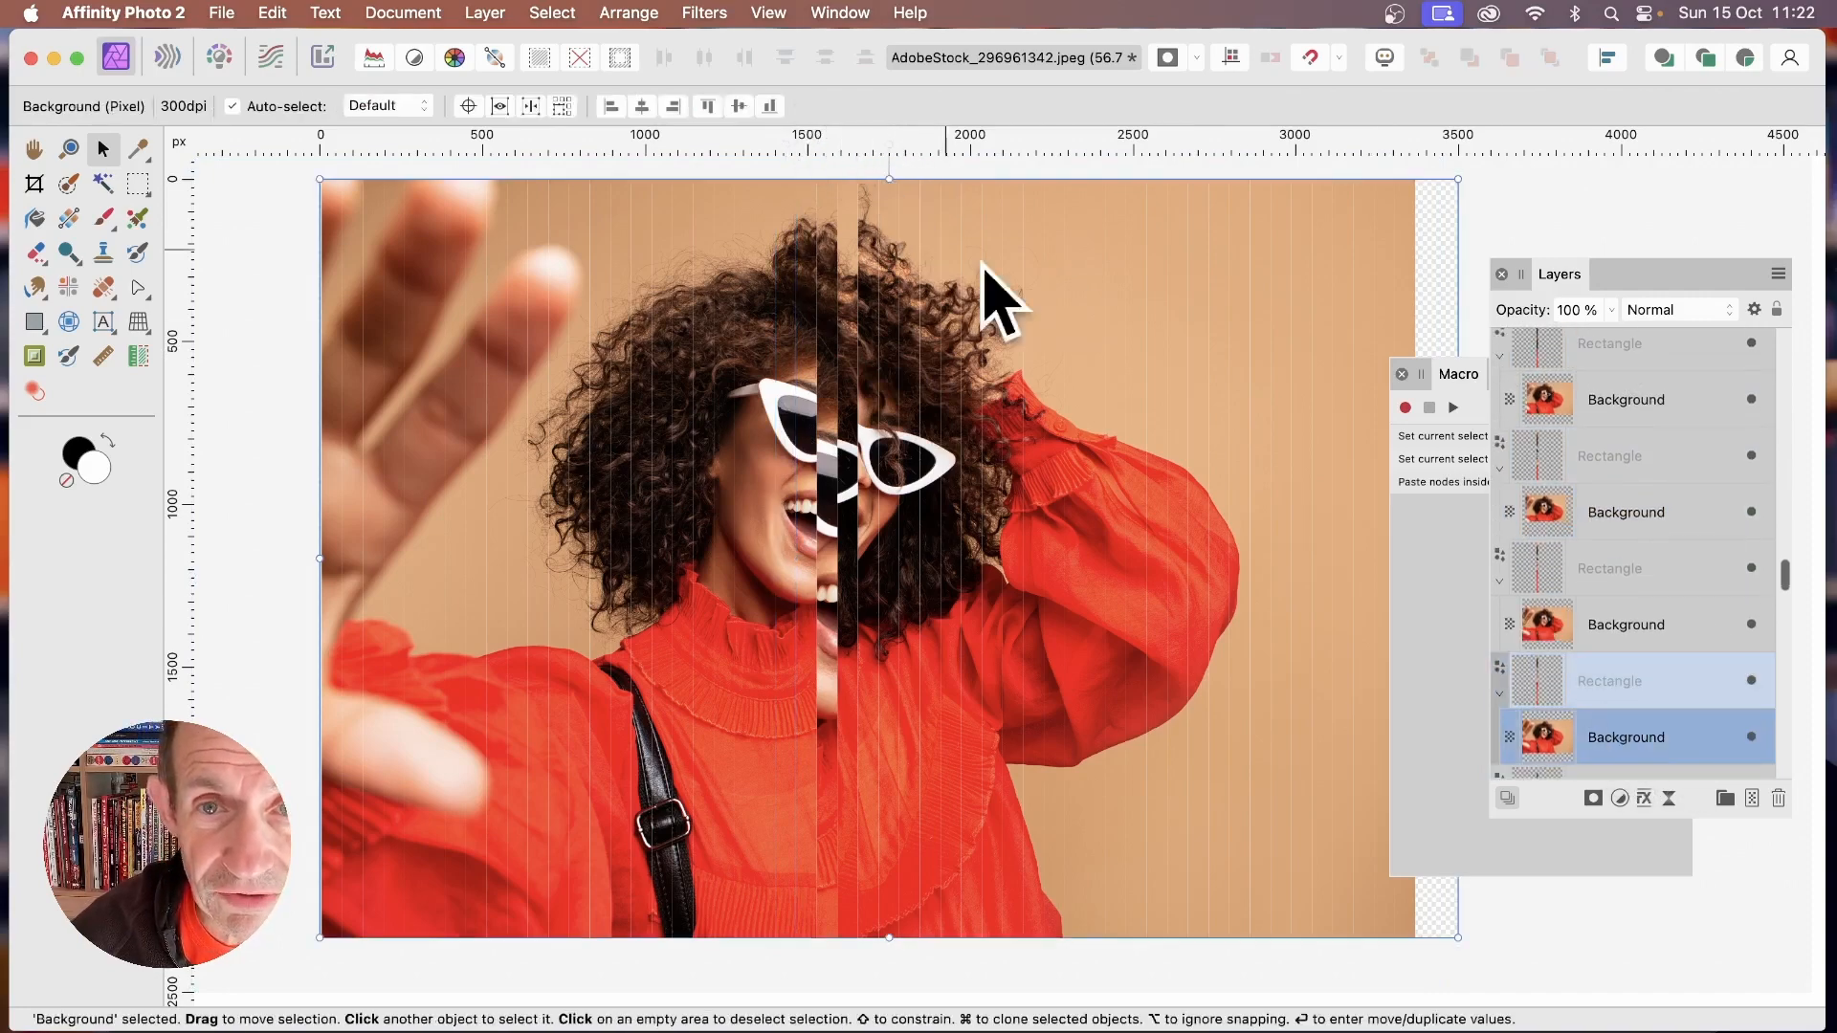
{"action": "scroll", "coordinate": [1550, 364], "scroll_direction": "up", "scroll_amount": 3}
{"action": "scroll", "coordinate": [1124, 330], "scroll_direction": "up", "scroll_amount": 2}
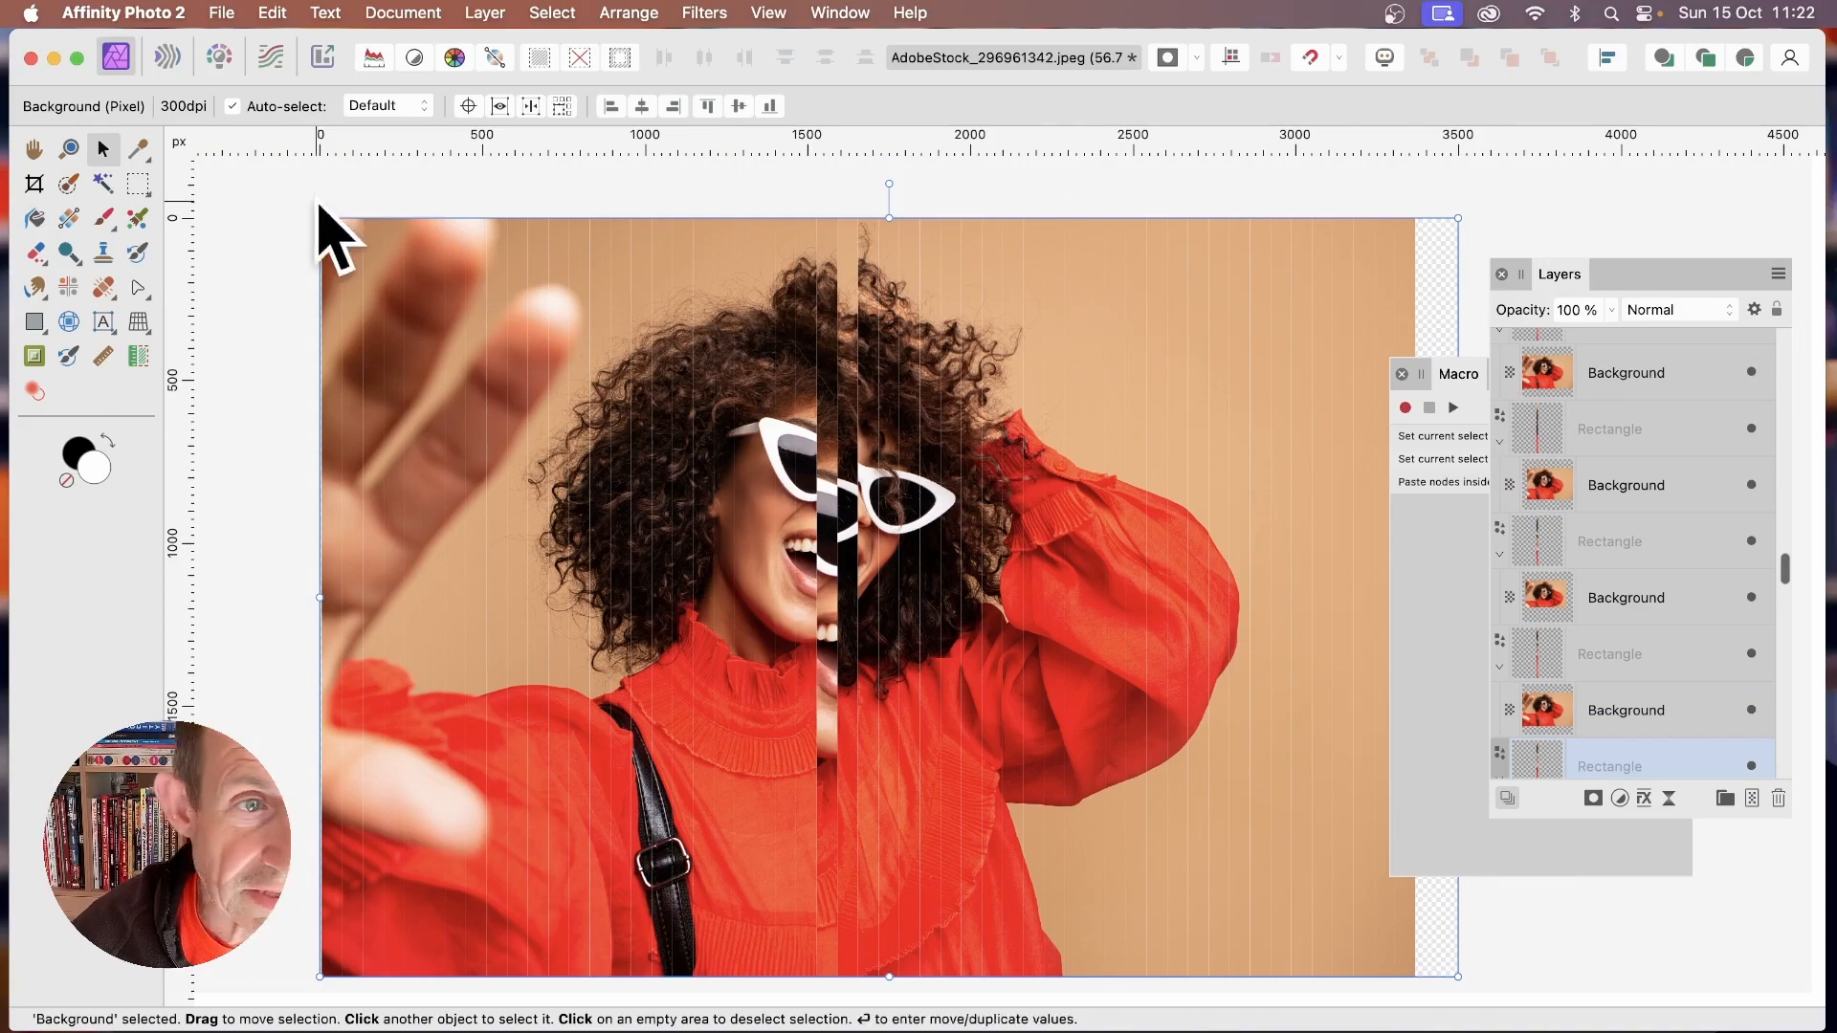
{"action": "left_click_drag", "start_coordinate": [325, 224], "coordinate": [270, 187]}
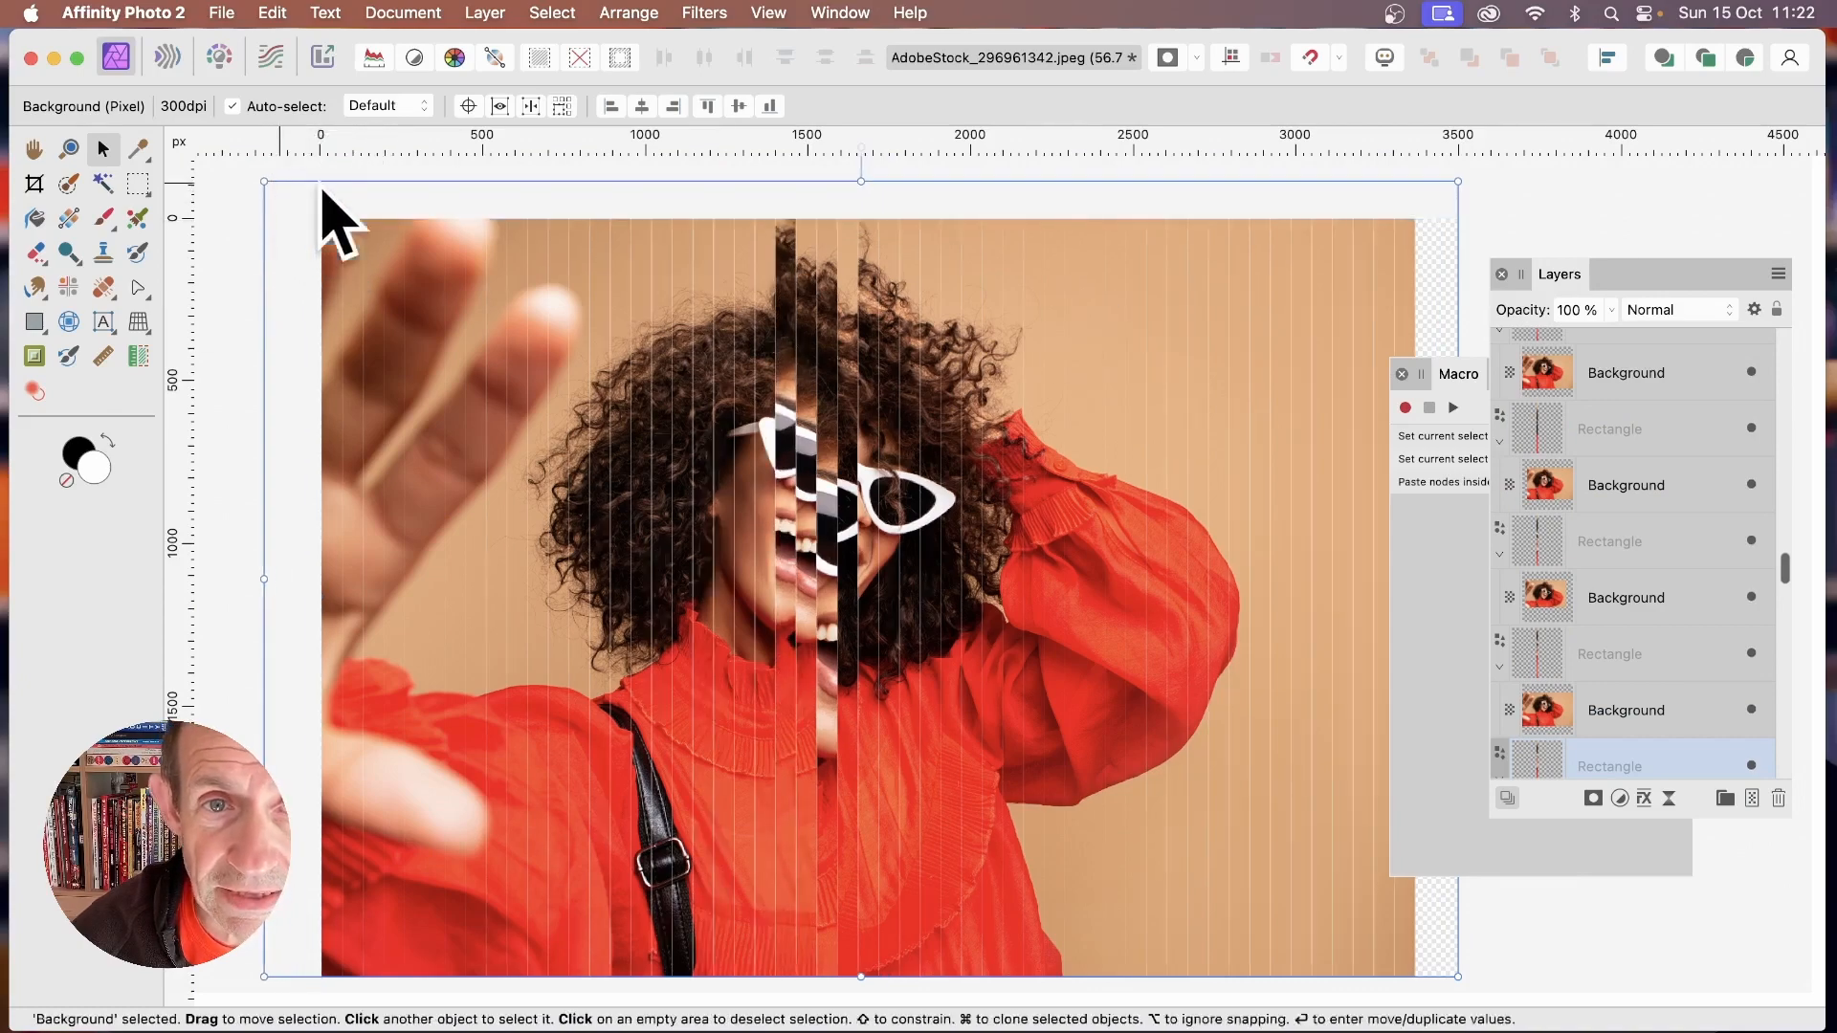
{"action": "scroll", "coordinate": [947, 246], "scroll_direction": "up", "scroll_amount": 1}
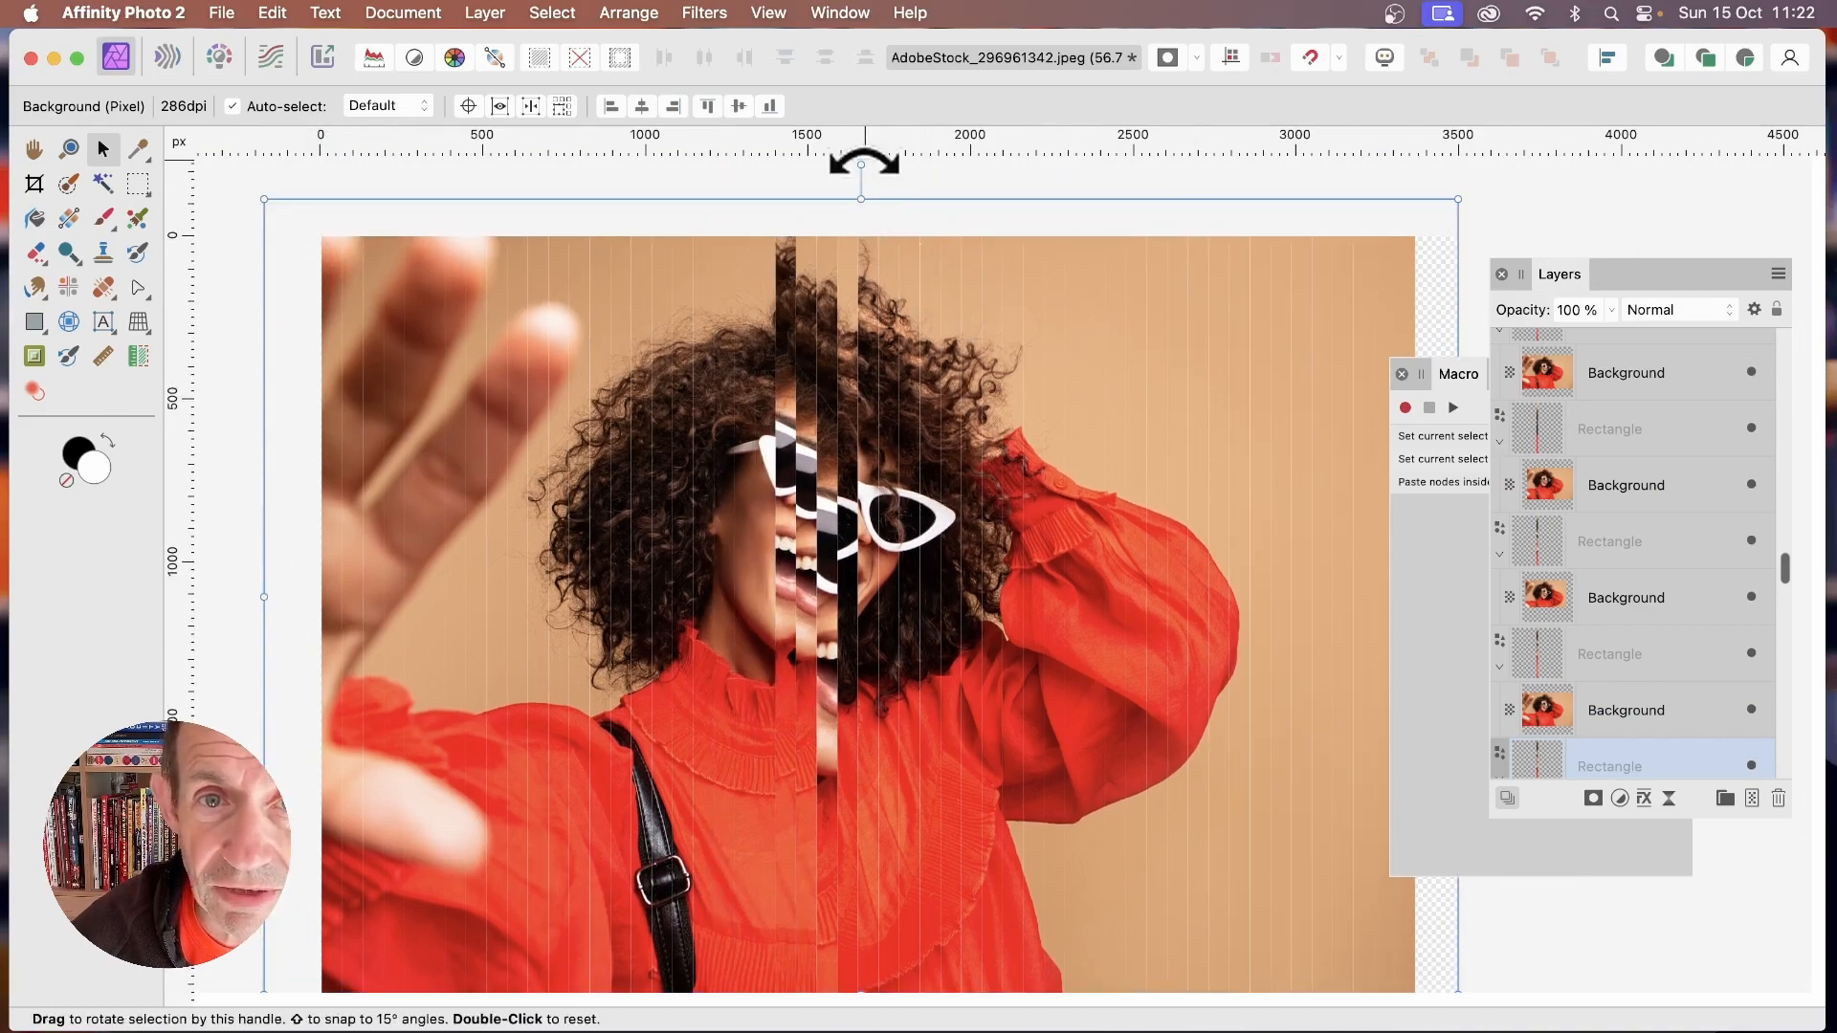
{"action": "left_click_drag", "start_coordinate": [865, 164], "coordinate": [880, 166]}
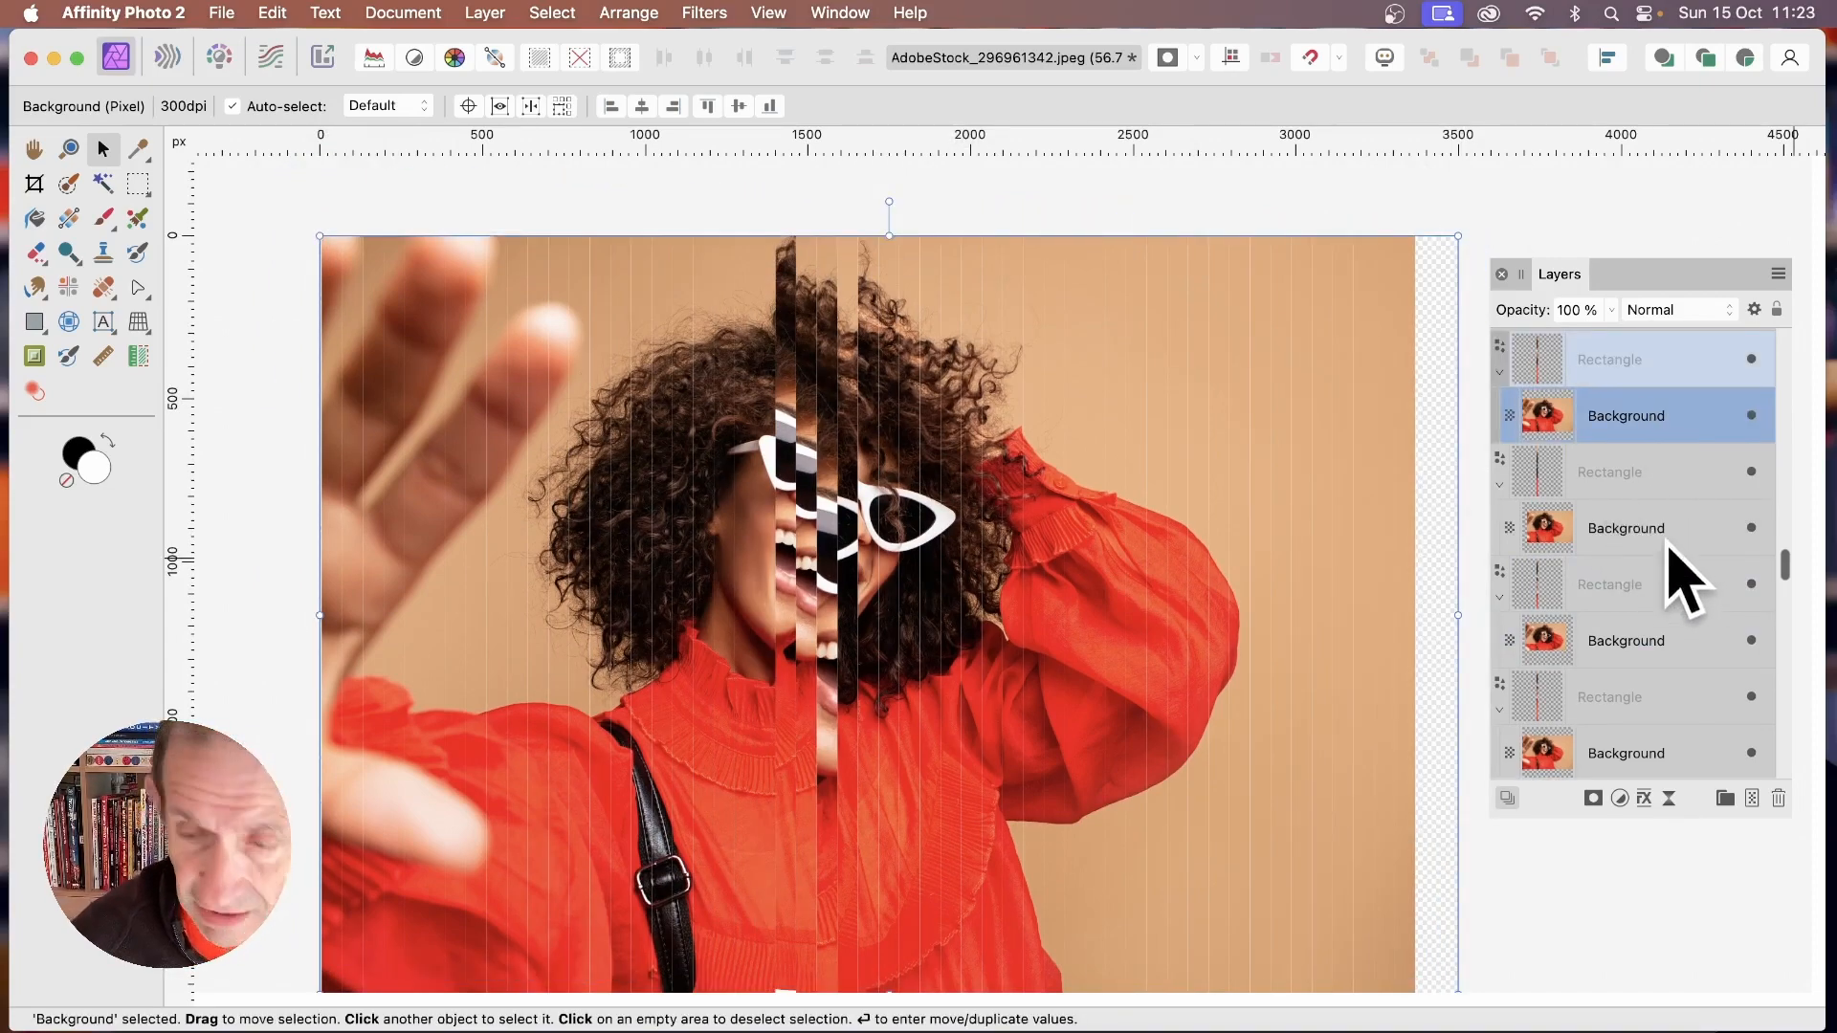
- Select the Background photos inside four neighbouring face strips together and move them left within their rectangles
{"action": "left_click", "coordinate": [1629, 531], "text": "super"}
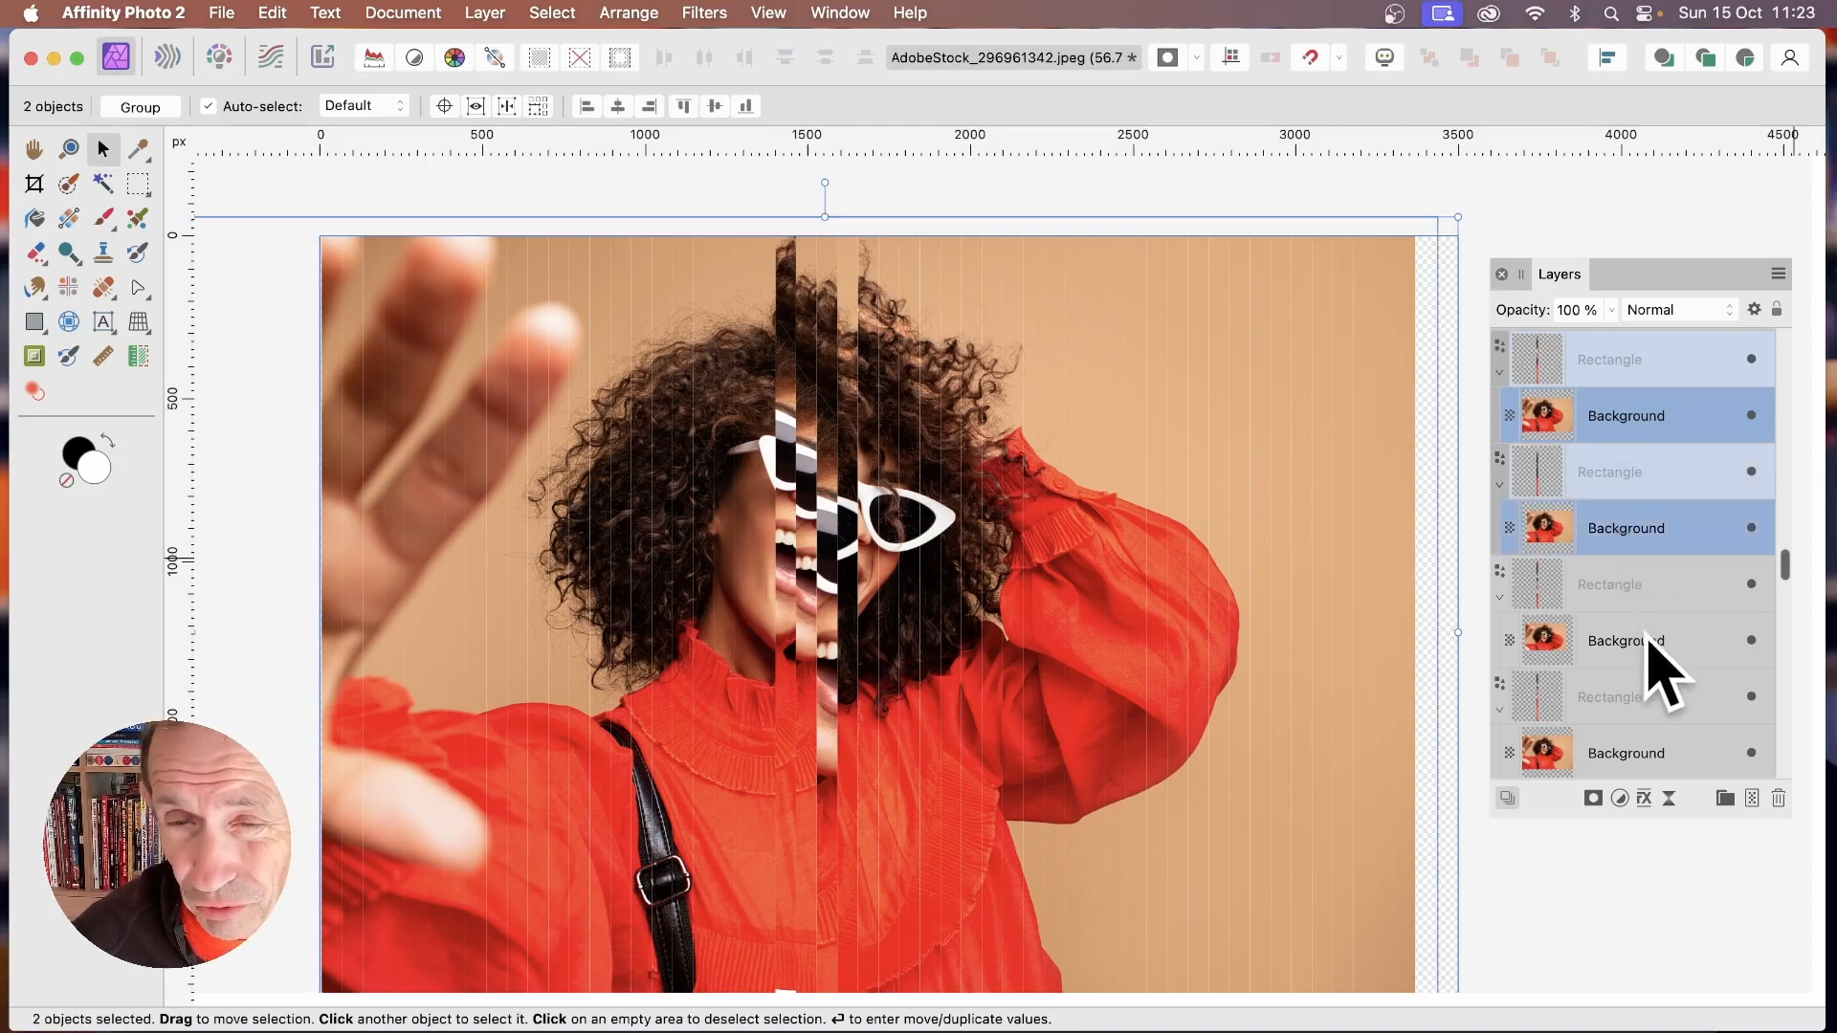
{"action": "left_click", "coordinate": [1646, 641], "text": "super"}
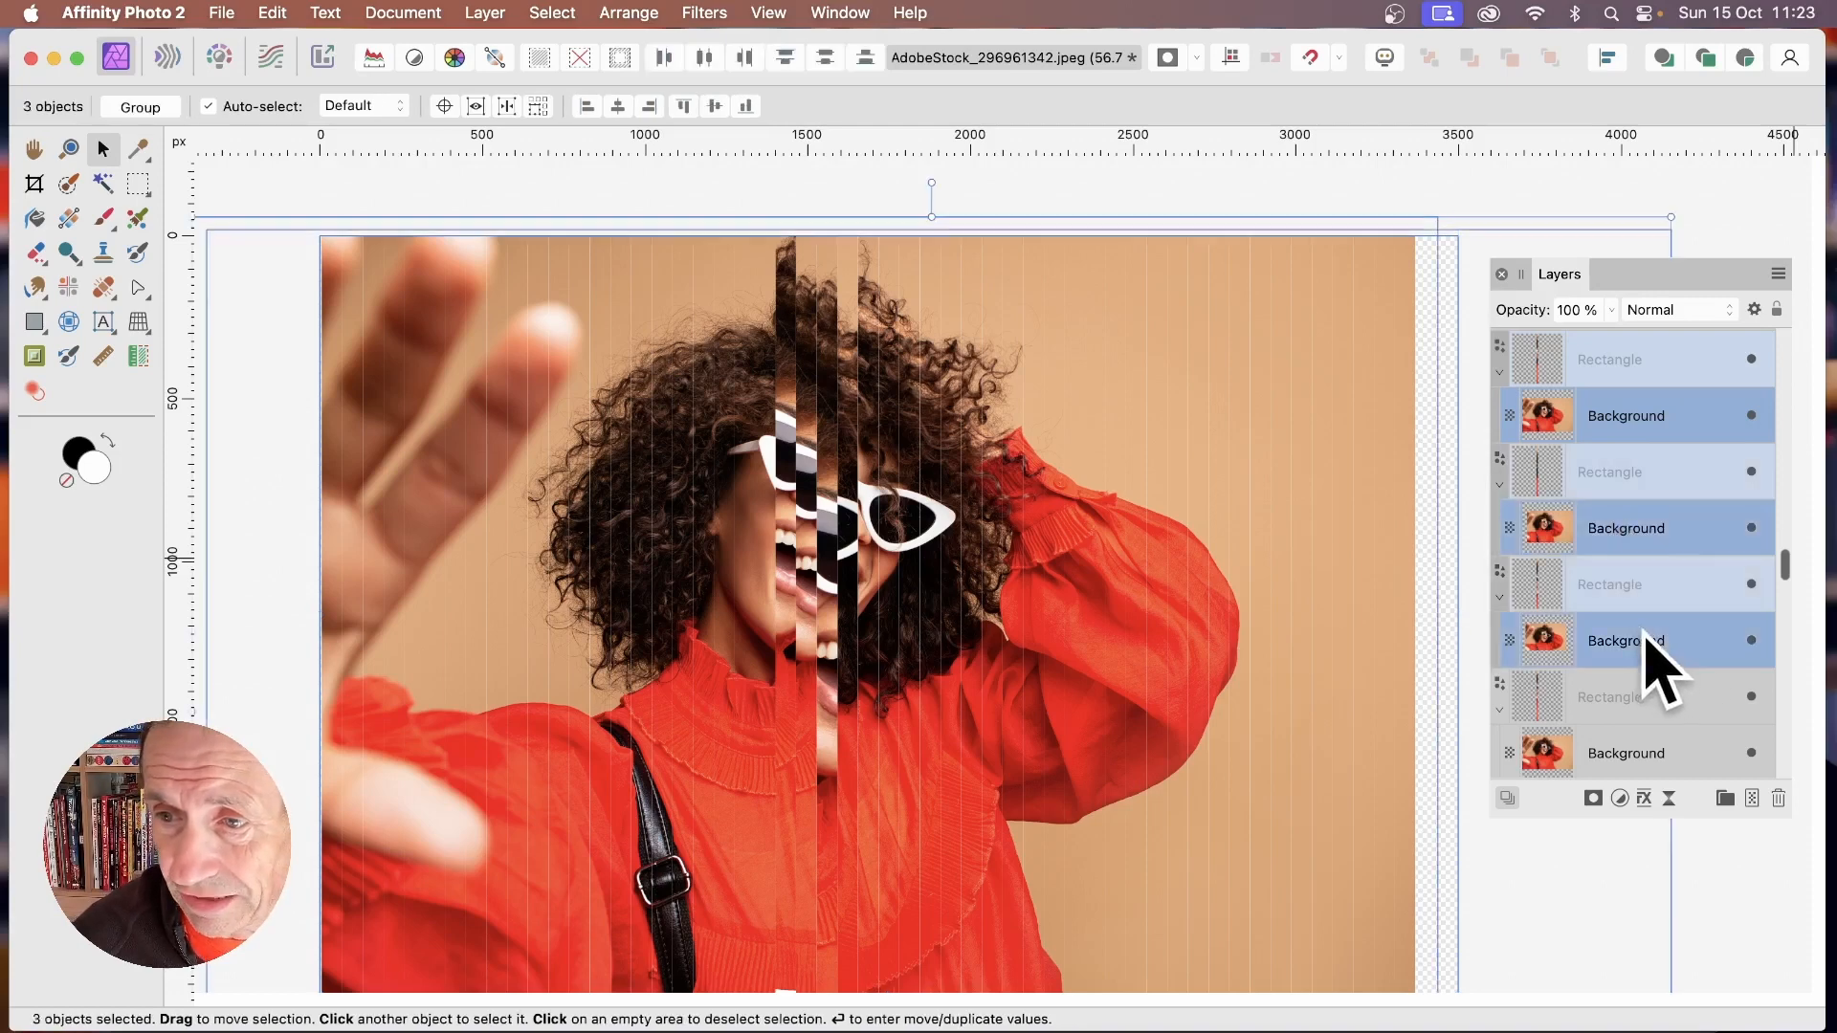
{"action": "left_click", "coordinate": [1645, 753], "text": "super"}
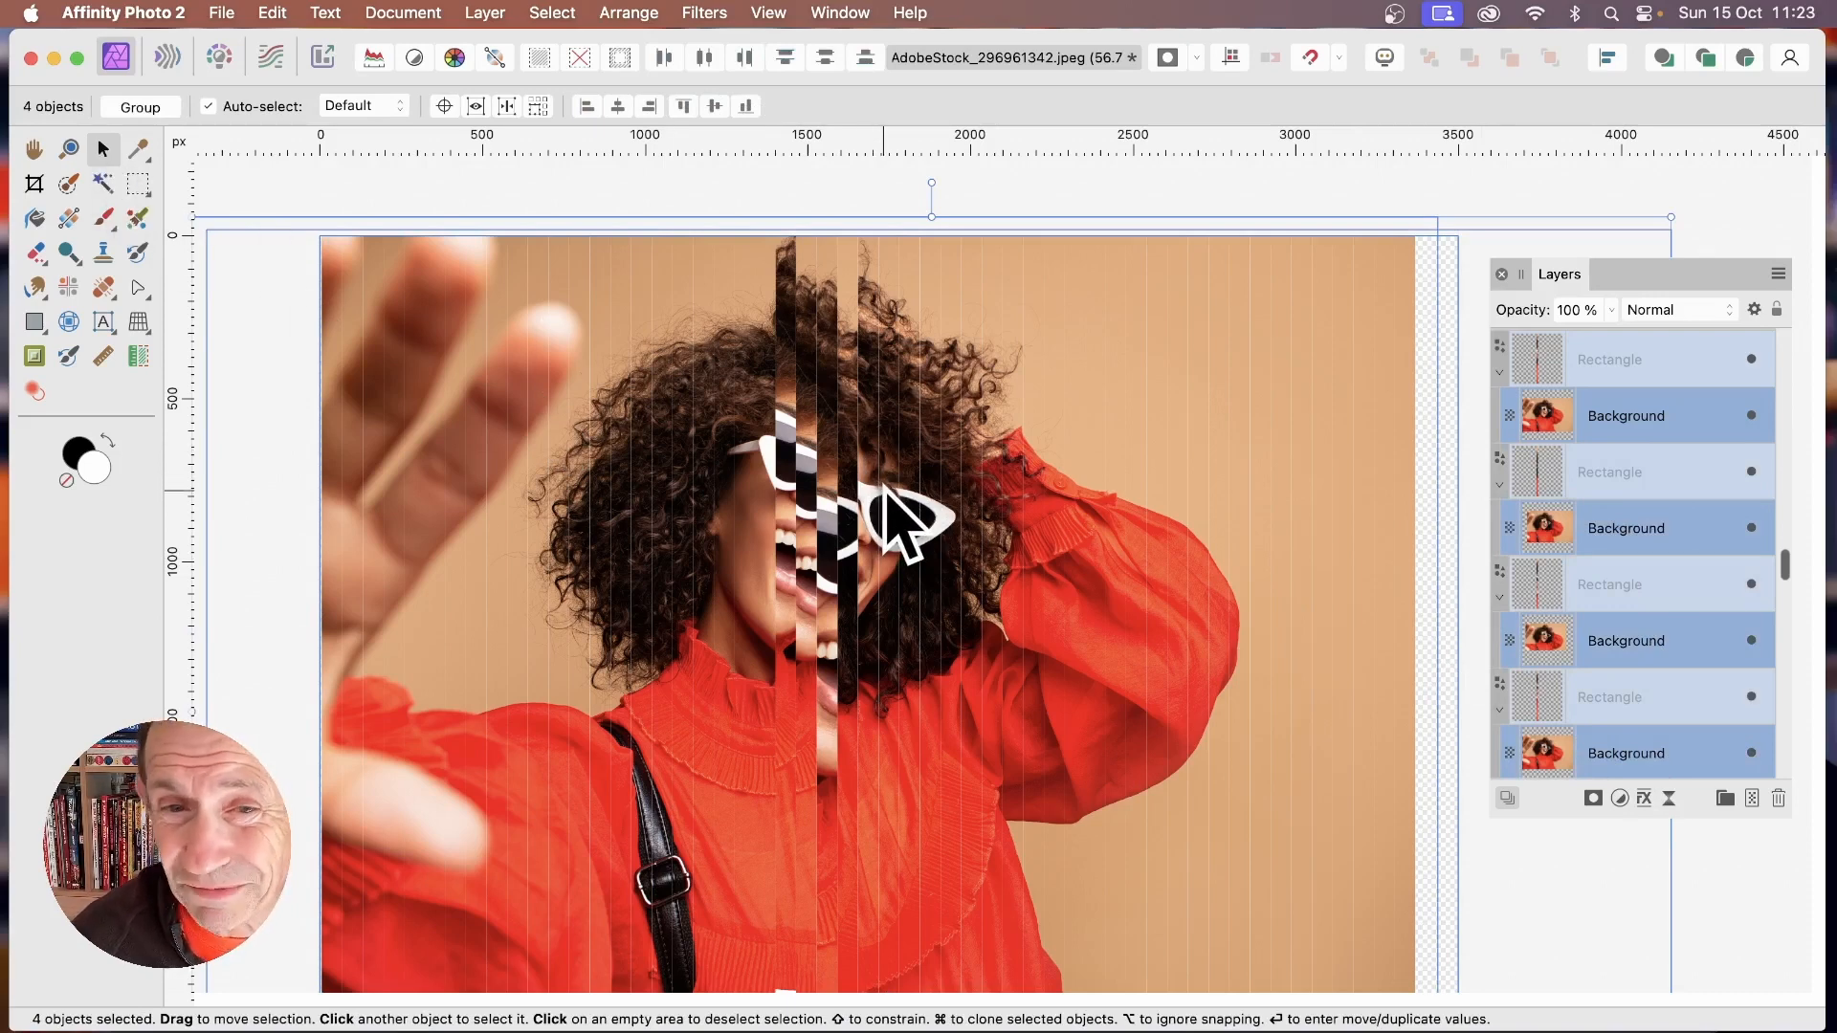
{"action": "left_click_drag", "start_coordinate": [792, 460], "coordinate": [712, 459]}
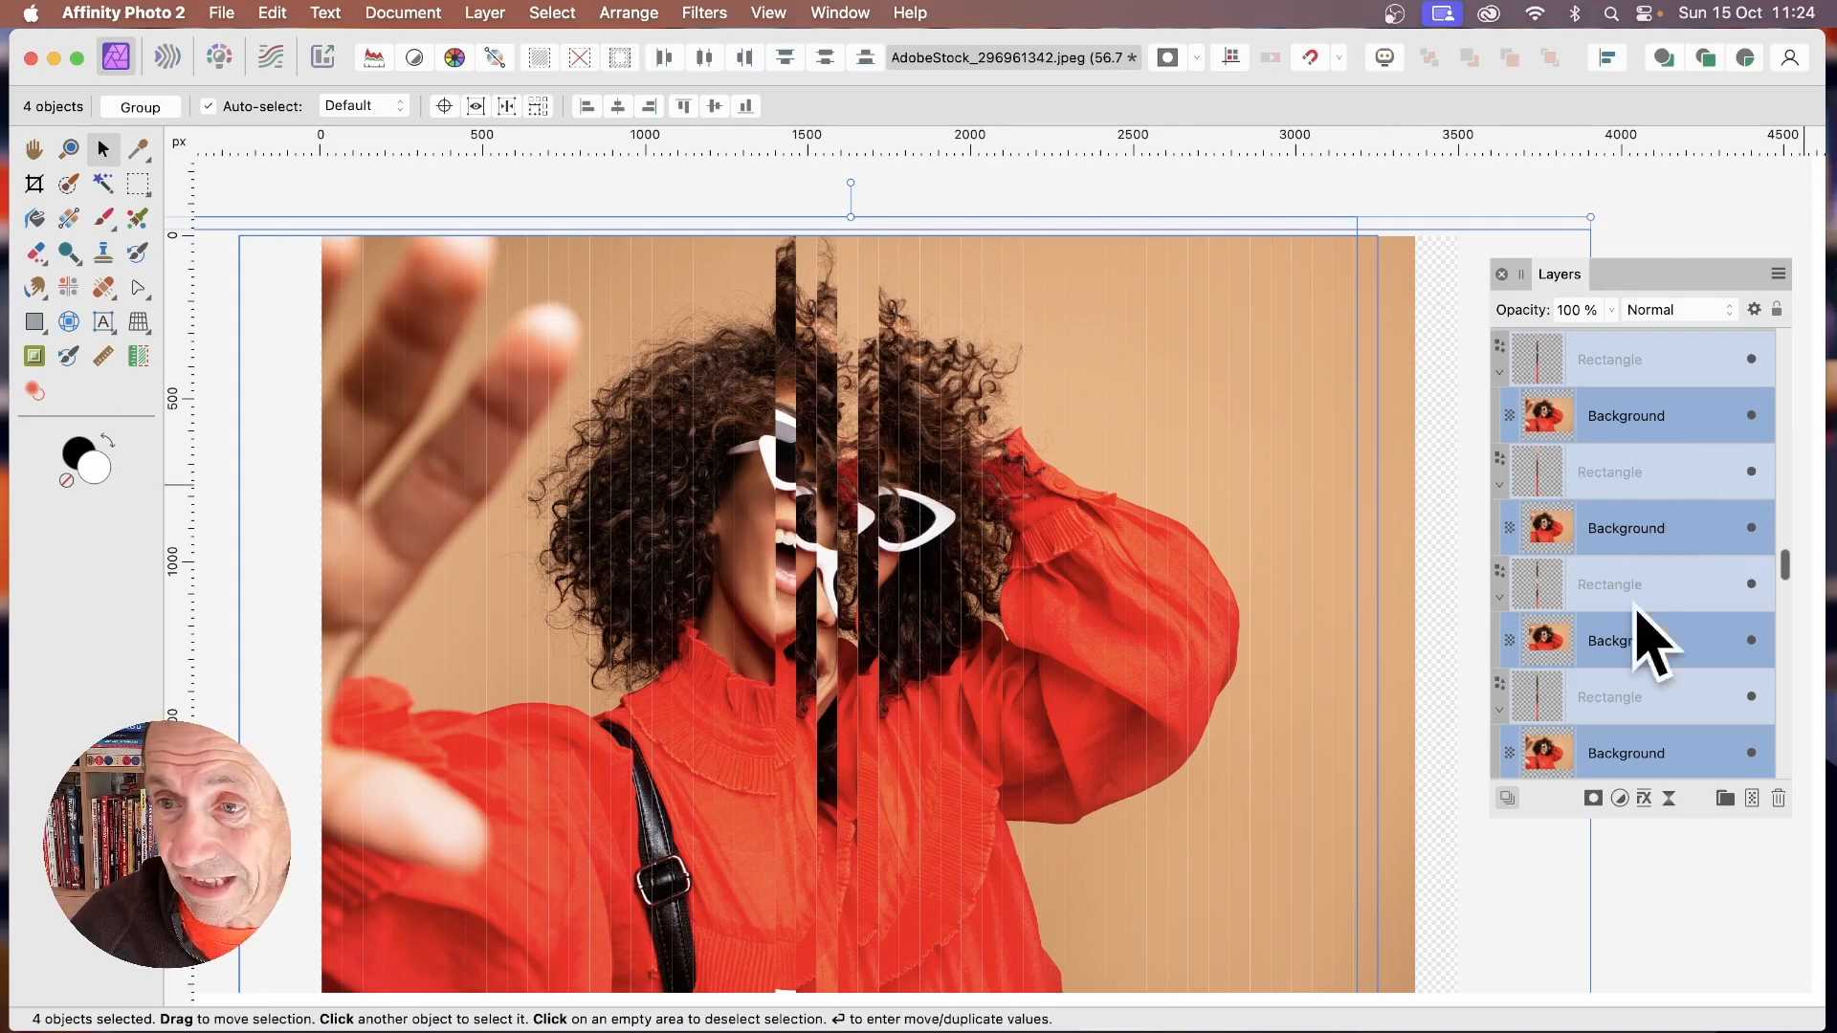
- Select the Background photos inside four adjacent strips further down the layer stack and apply a Gaussian Blur with a 15.3 px radius
{"action": "scroll", "coordinate": [1645, 650], "scroll_direction": "down", "scroll_amount": 2}
{"action": "left_click", "coordinate": [1653, 572]}
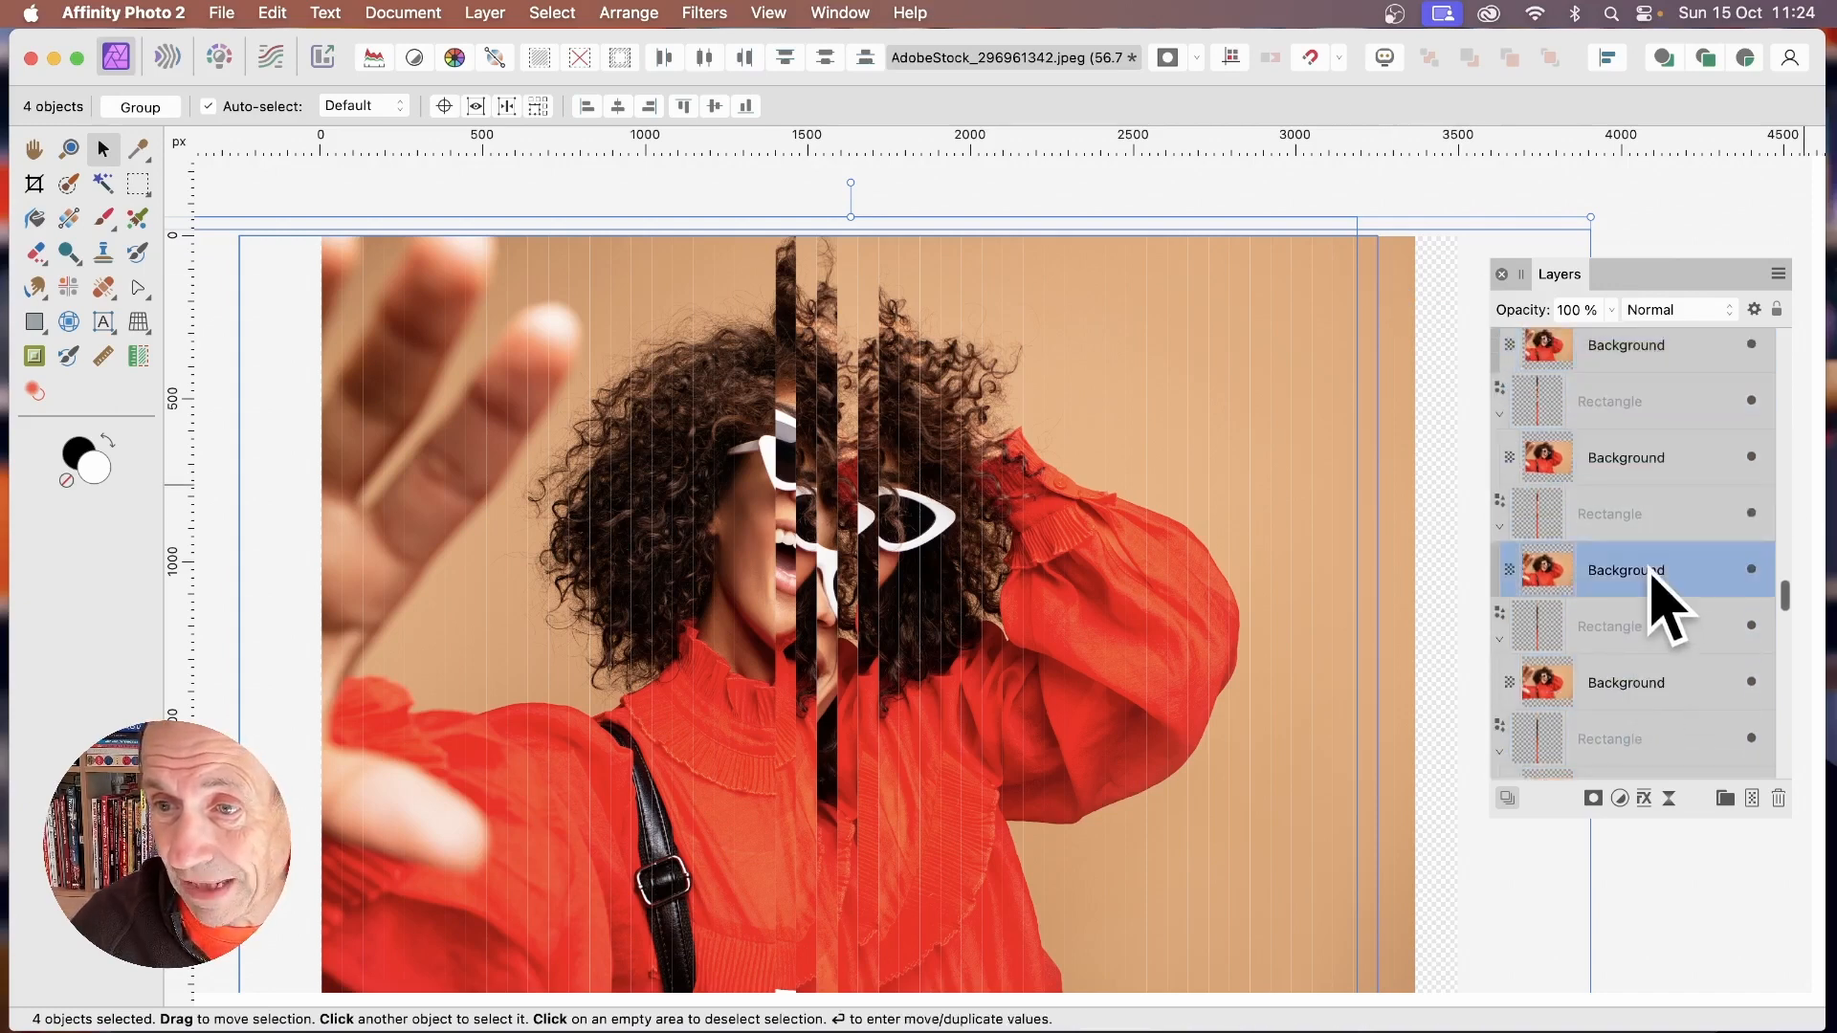
{"action": "left_click", "coordinate": [1635, 699], "text": "super"}
{"action": "scroll", "coordinate": [1664, 737], "scroll_direction": "down", "scroll_amount": 1}
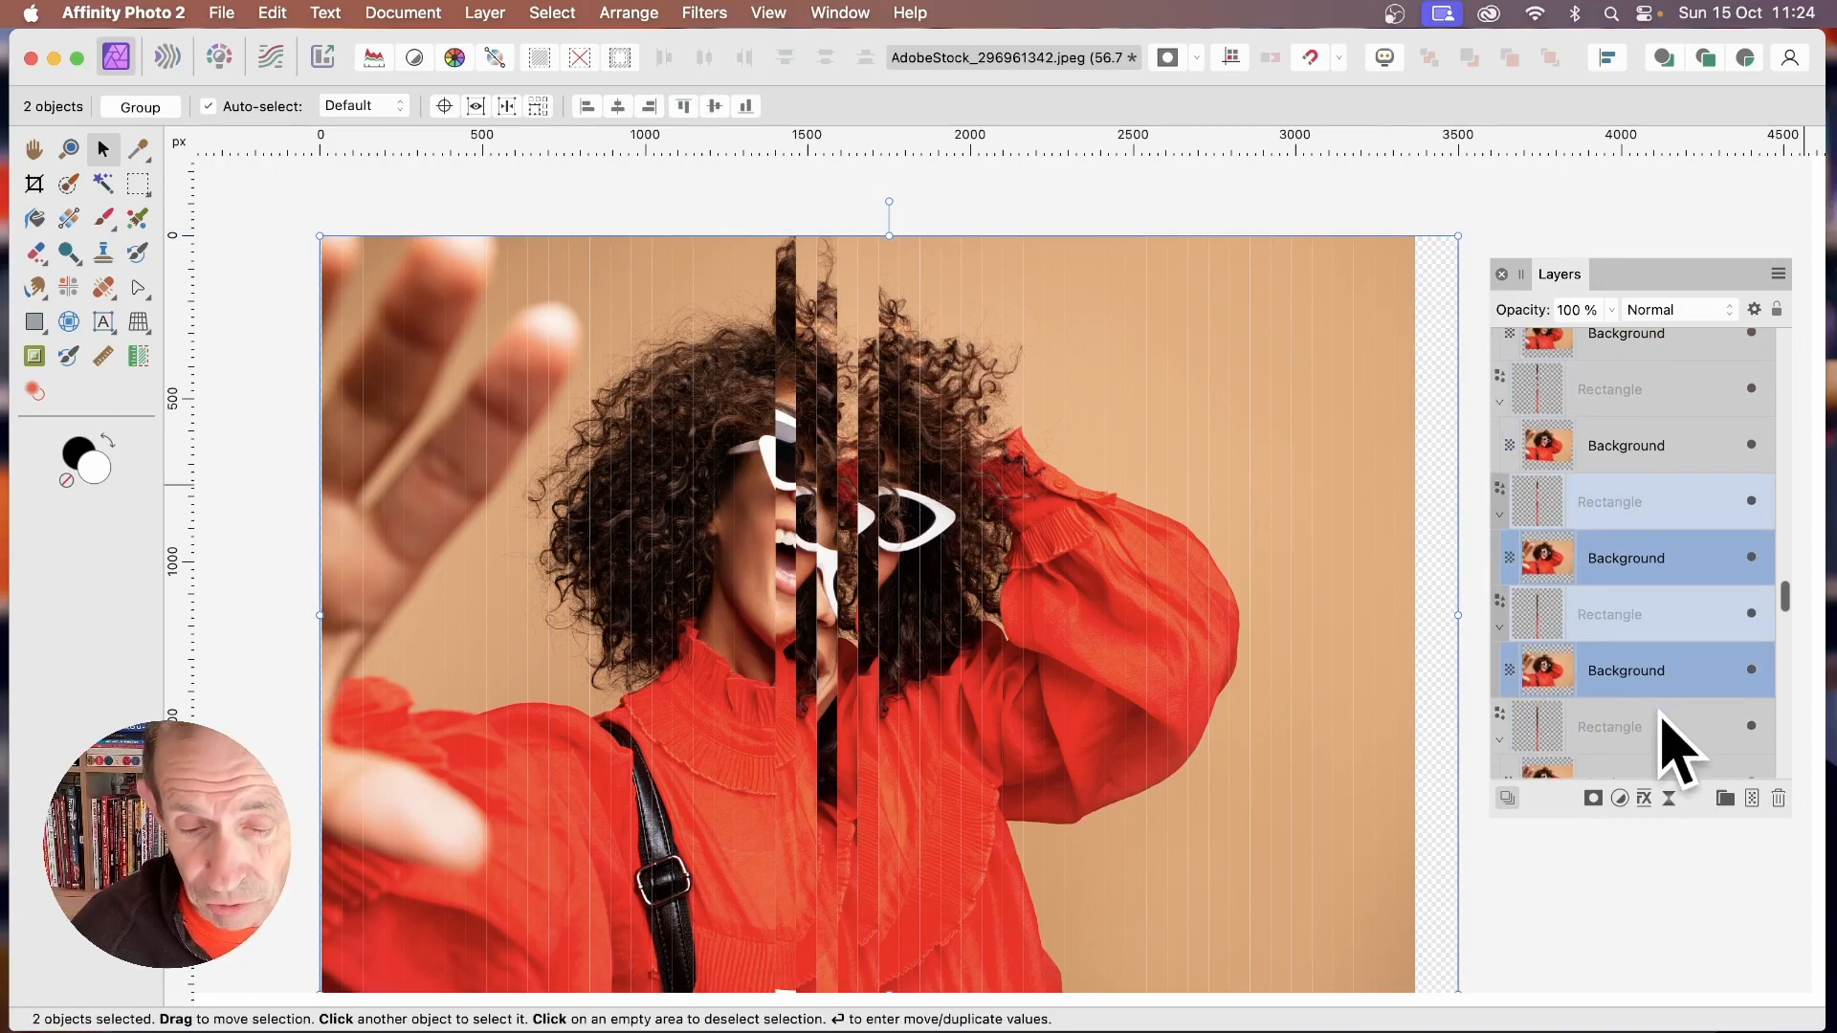
{"action": "scroll", "coordinate": [1669, 746], "scroll_direction": "down", "scroll_amount": 2}
{"action": "left_click", "coordinate": [1619, 708], "text": "super"}
{"action": "scroll", "coordinate": [1694, 737], "scroll_direction": "down", "scroll_amount": 2}
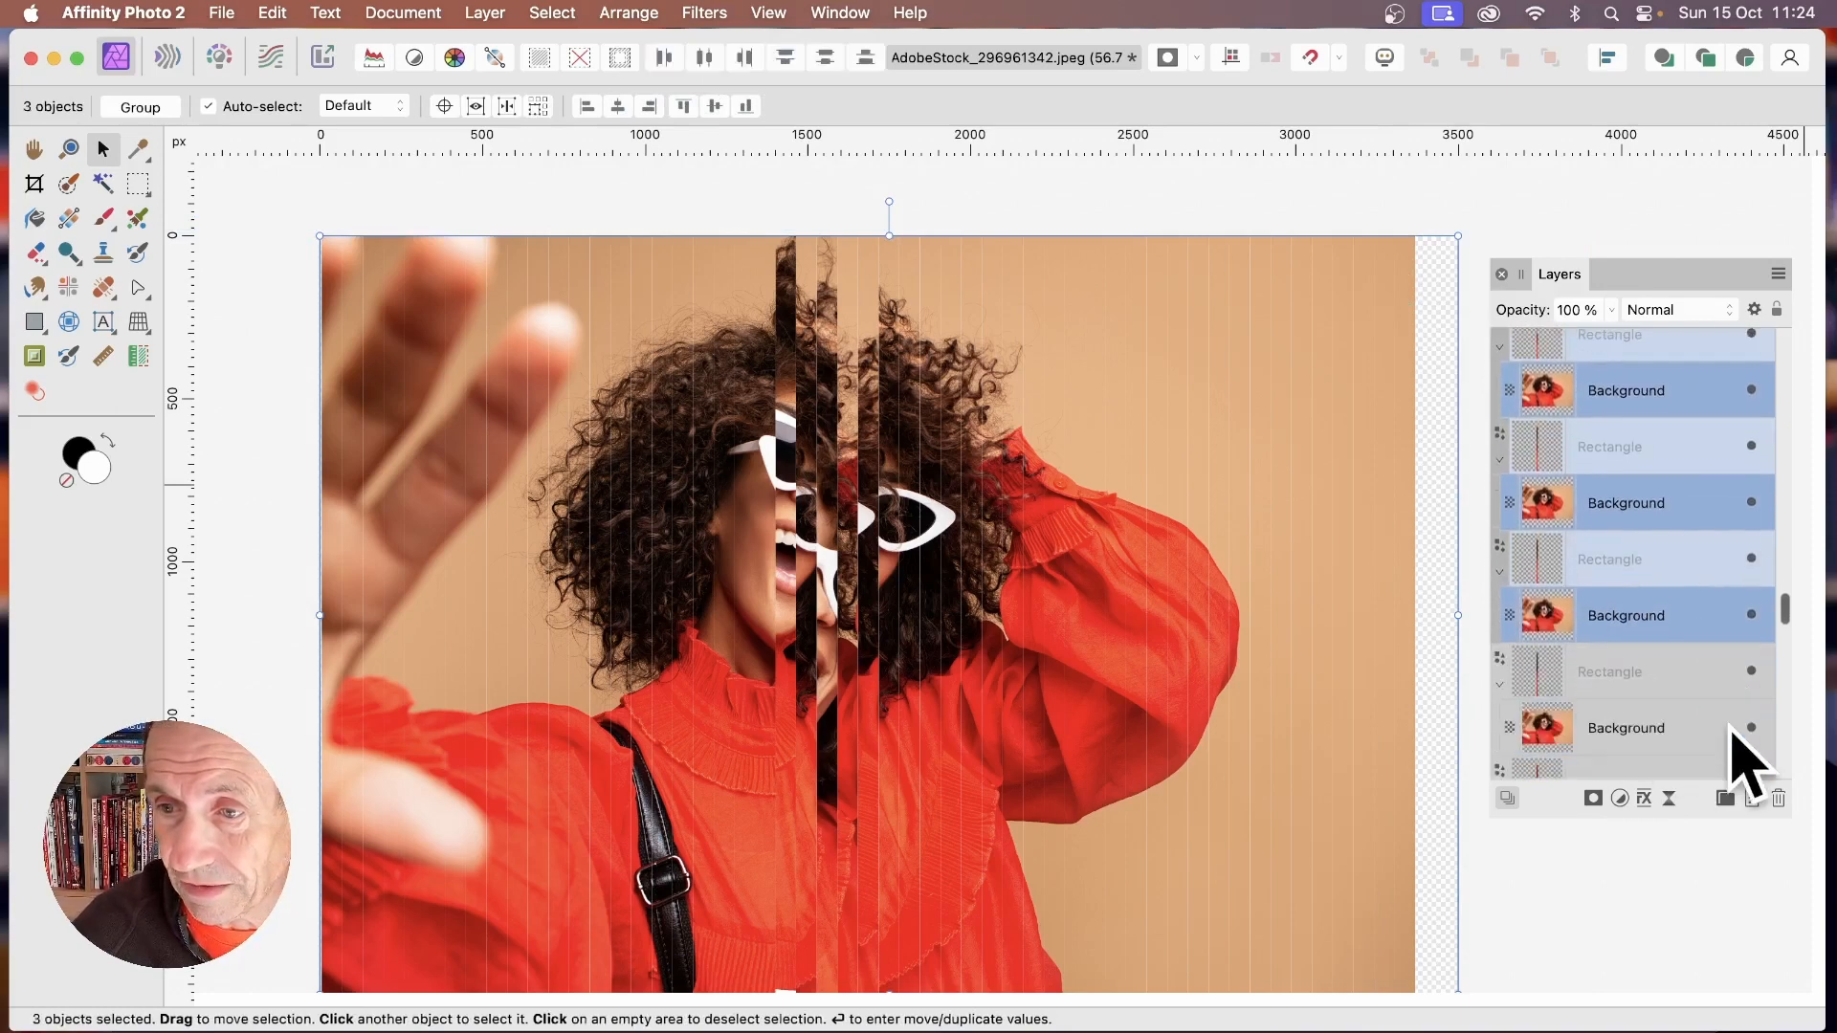
{"action": "left_click", "coordinate": [1676, 732], "text": "super"}
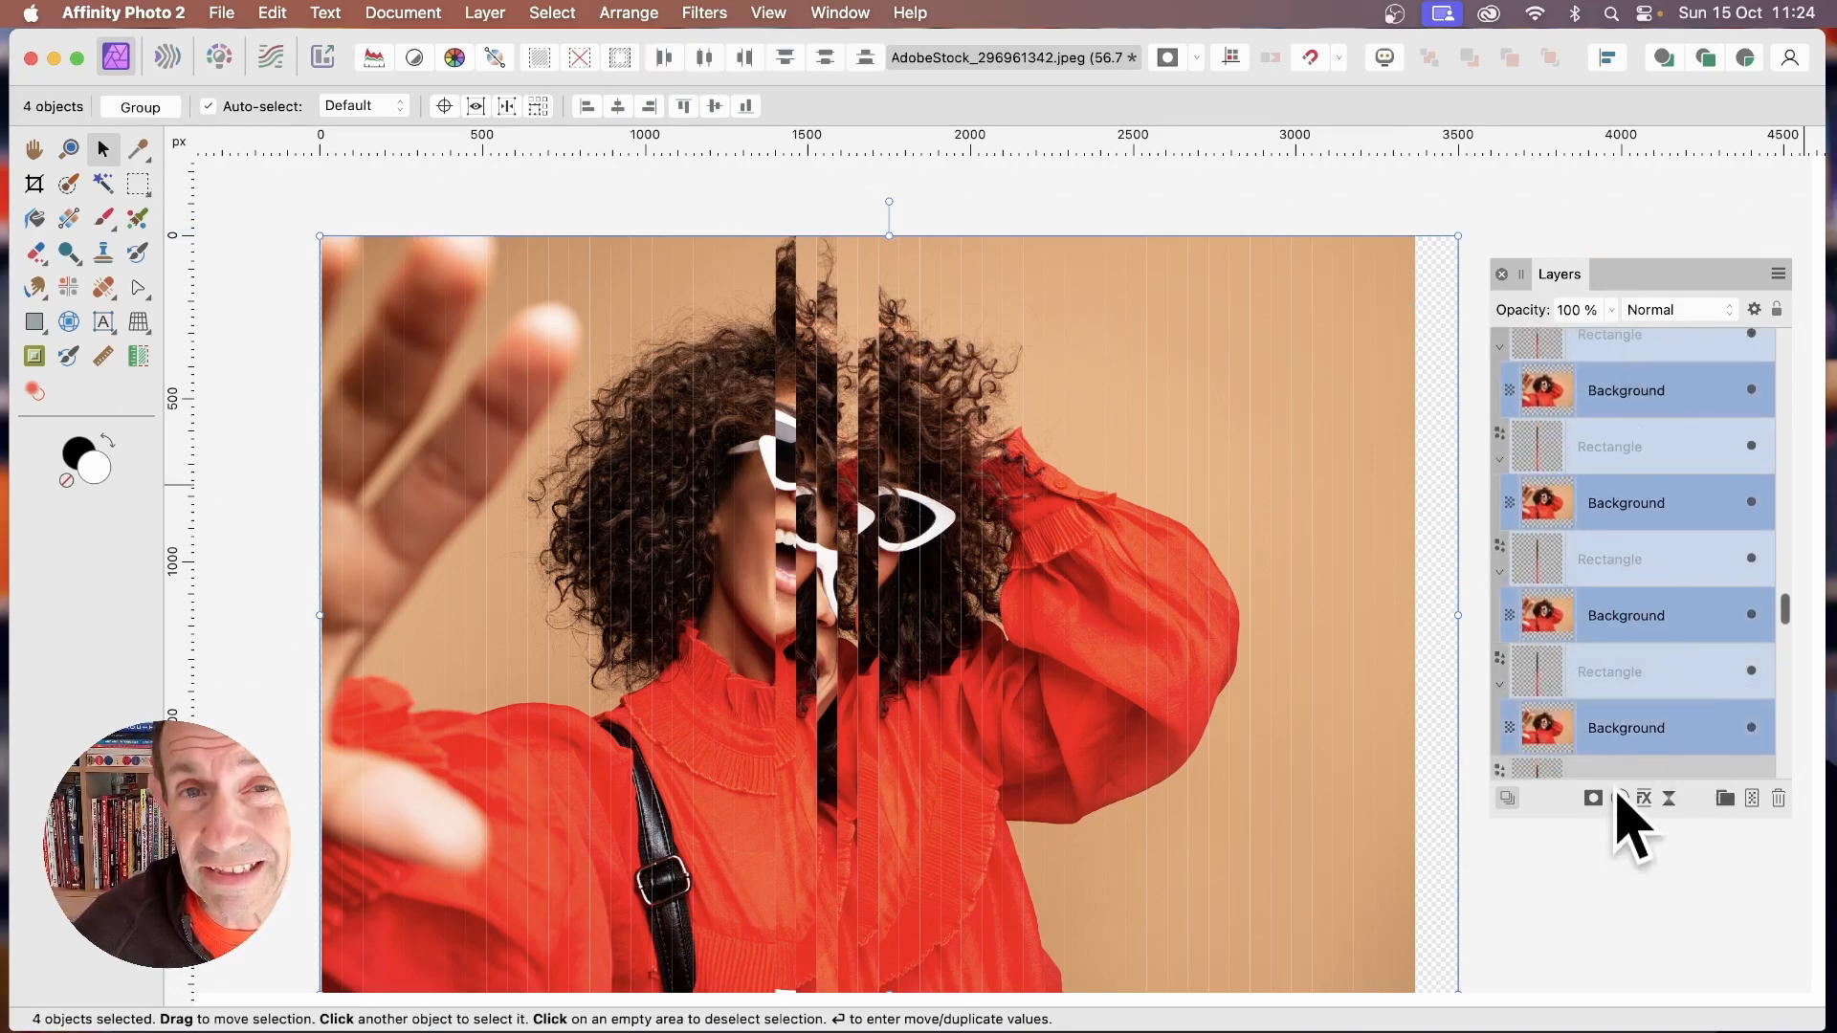
{"action": "left_click", "coordinate": [713, 12]}
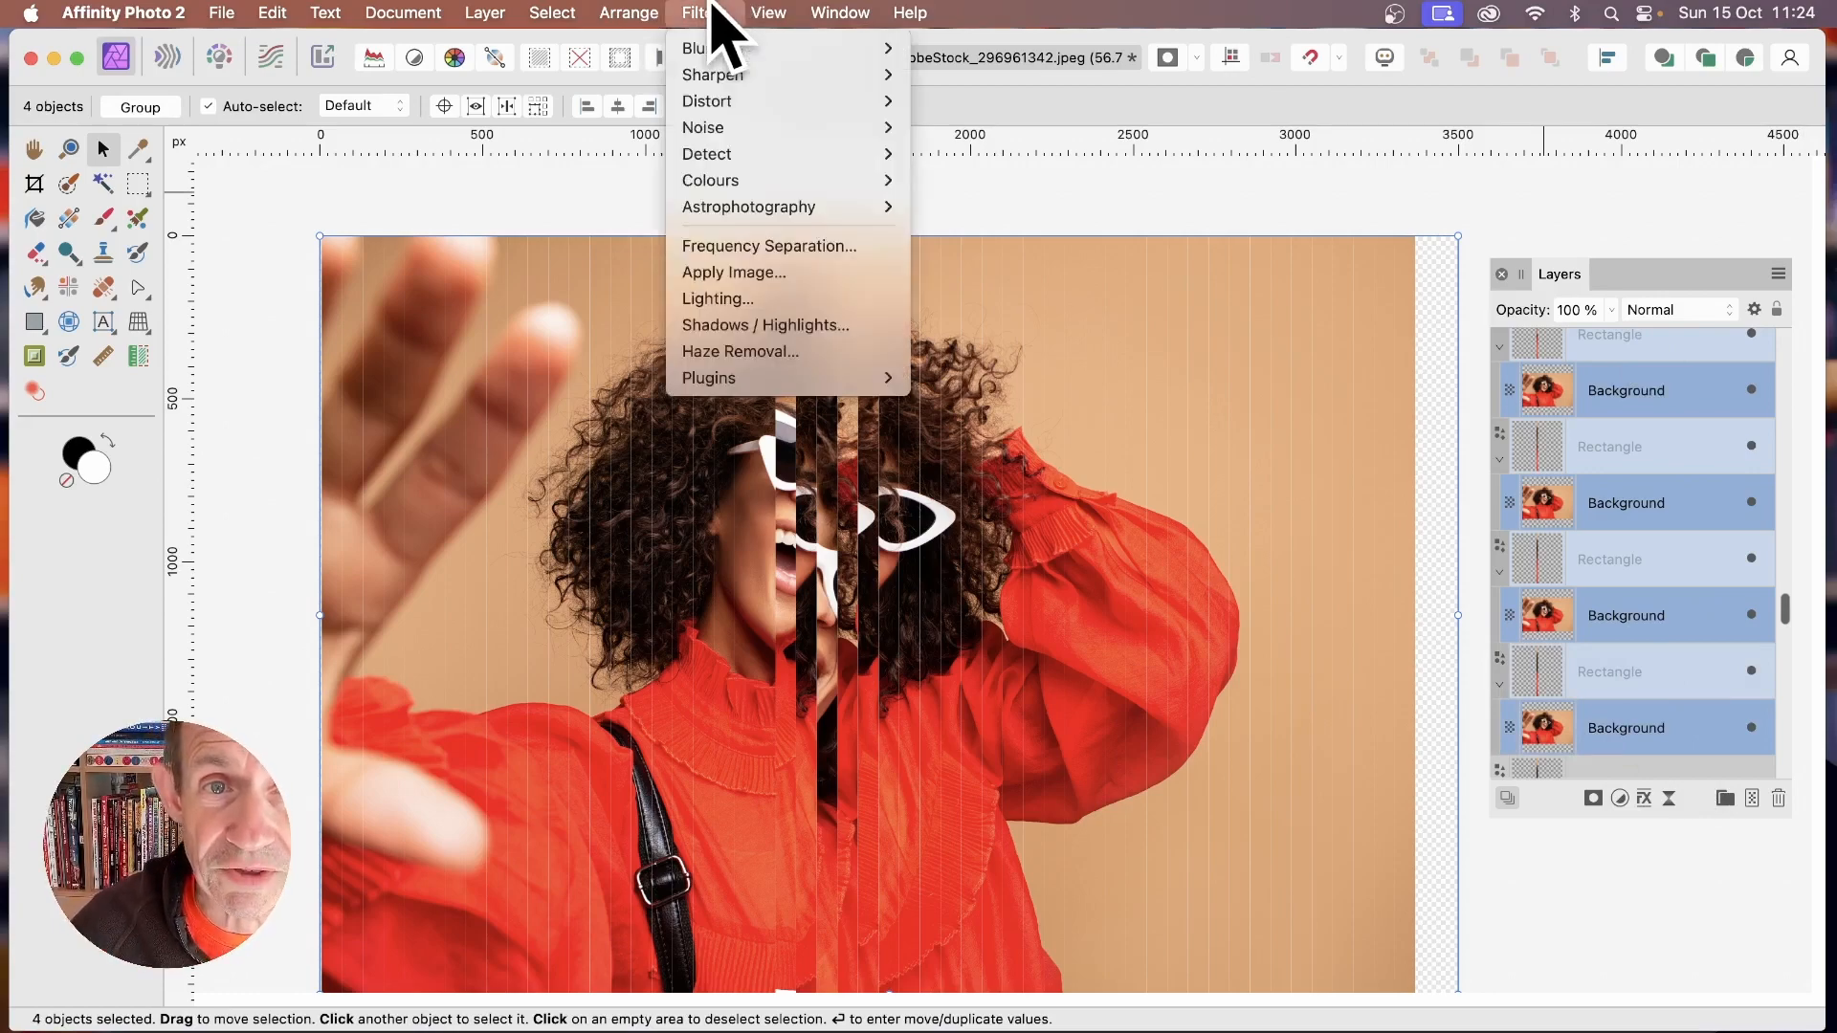
{"action": "mouse_move", "coordinate": [722, 50]}
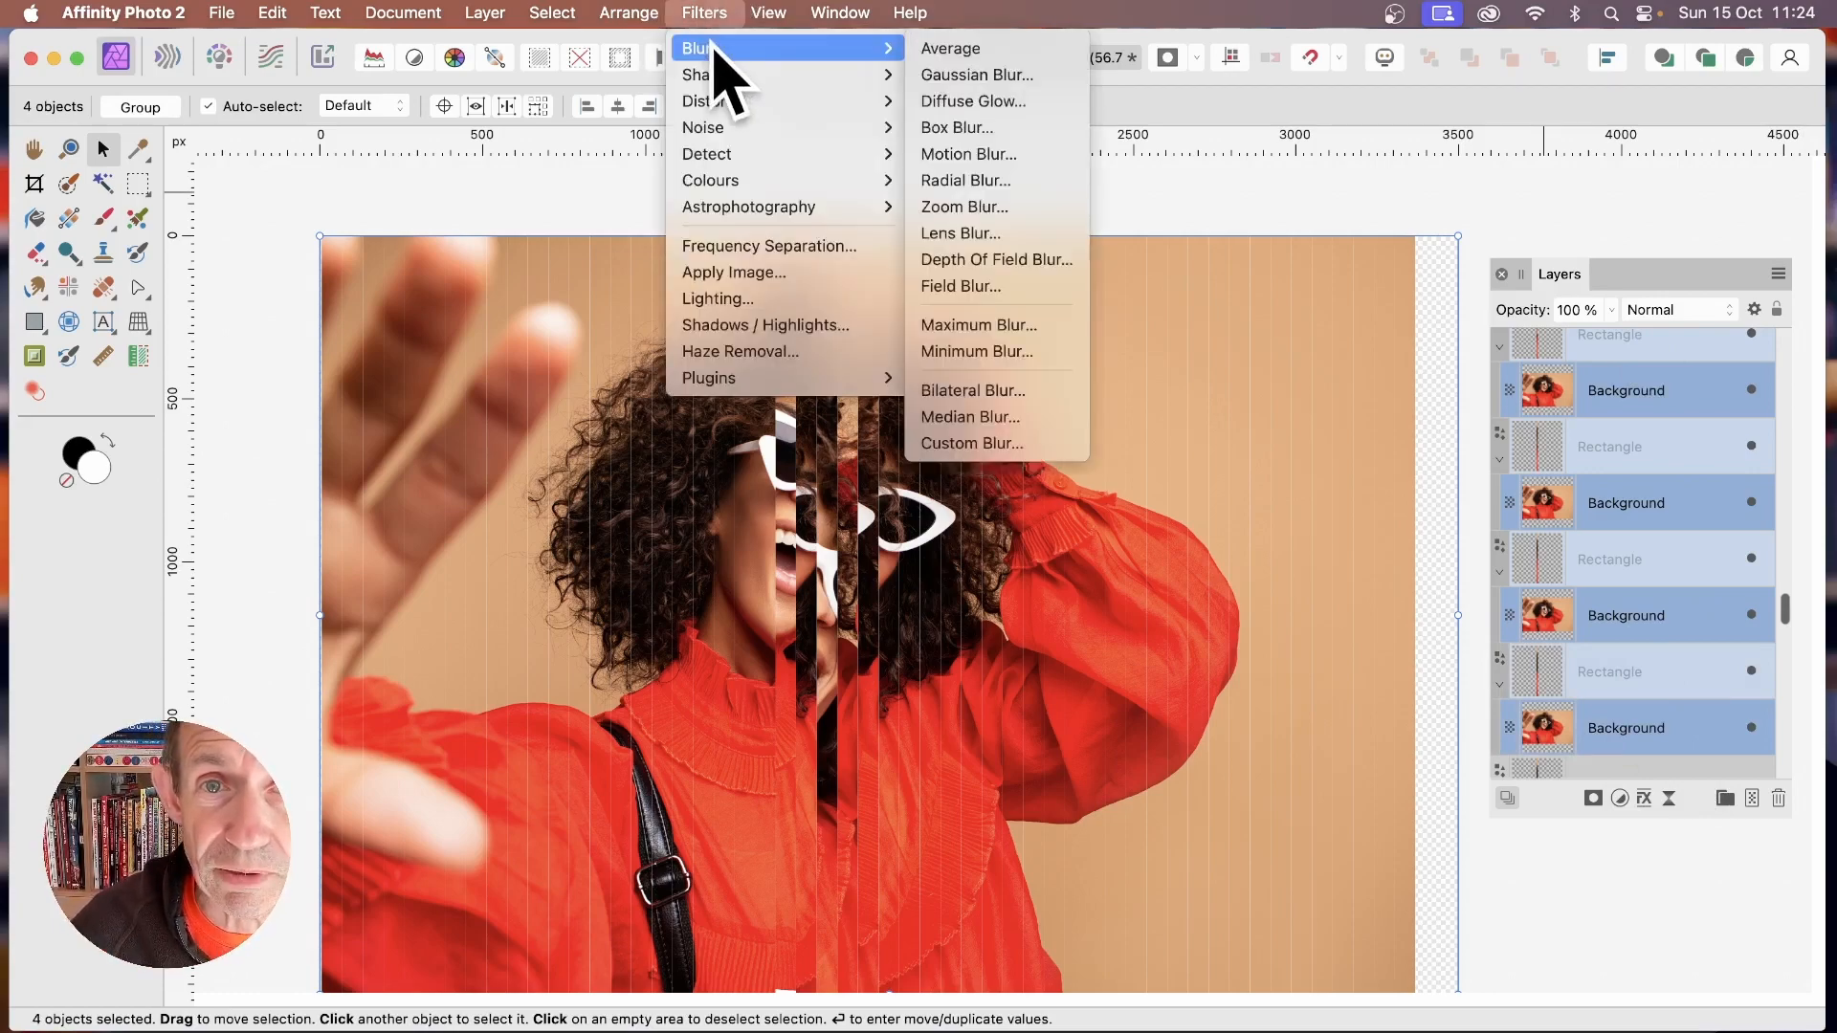
{"action": "left_click", "coordinate": [995, 77]}
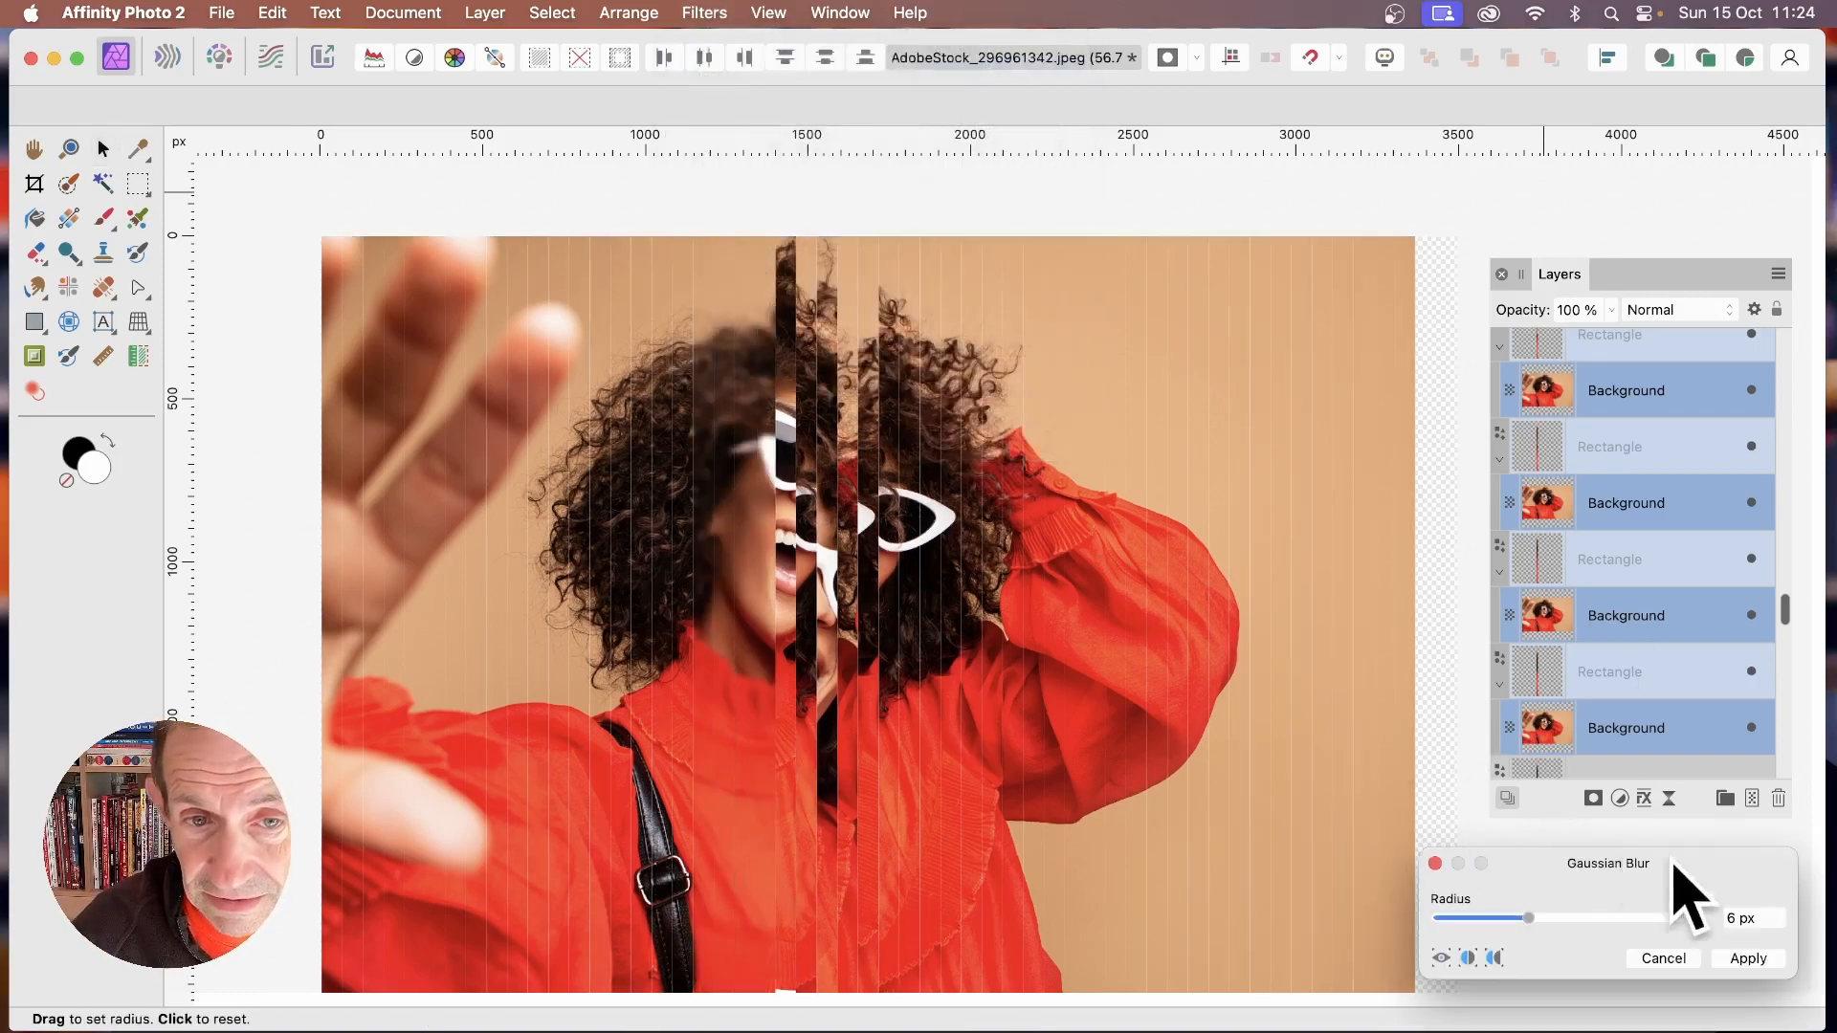
{"action": "left_click_drag", "start_coordinate": [1537, 928], "coordinate": [1565, 924]}
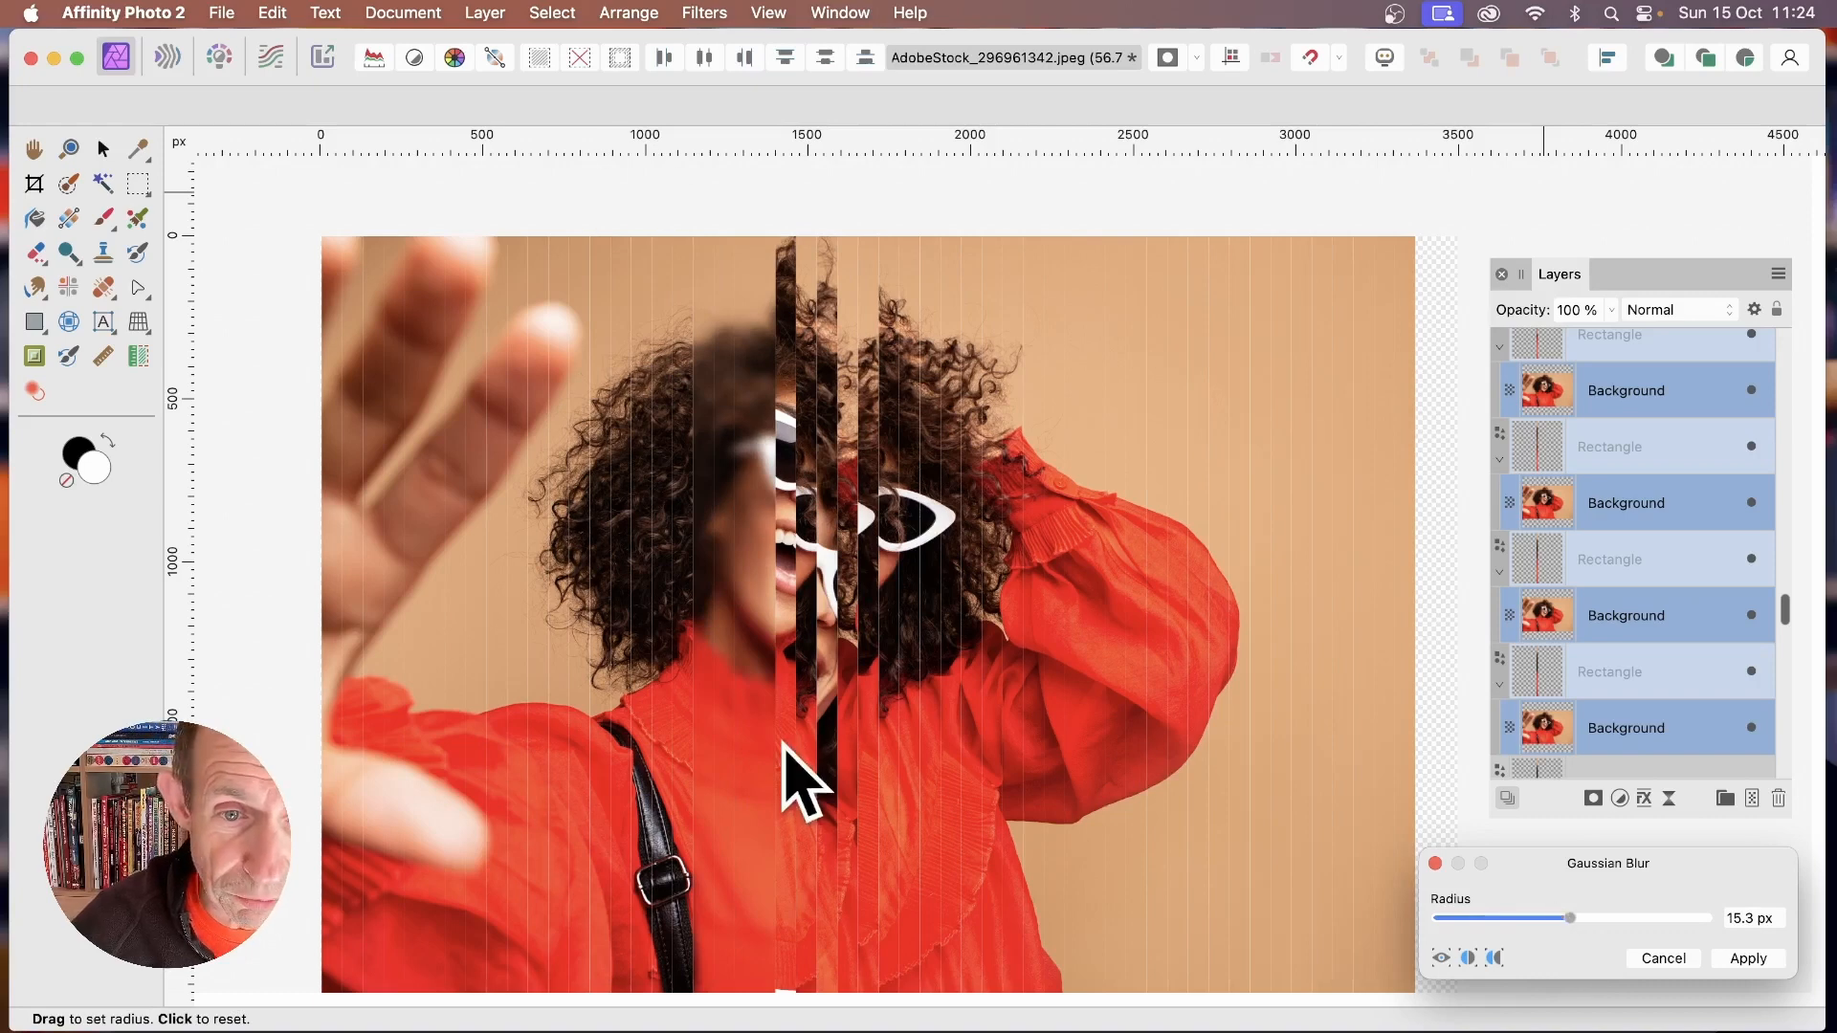
{"action": "left_click", "coordinate": [1746, 958]}
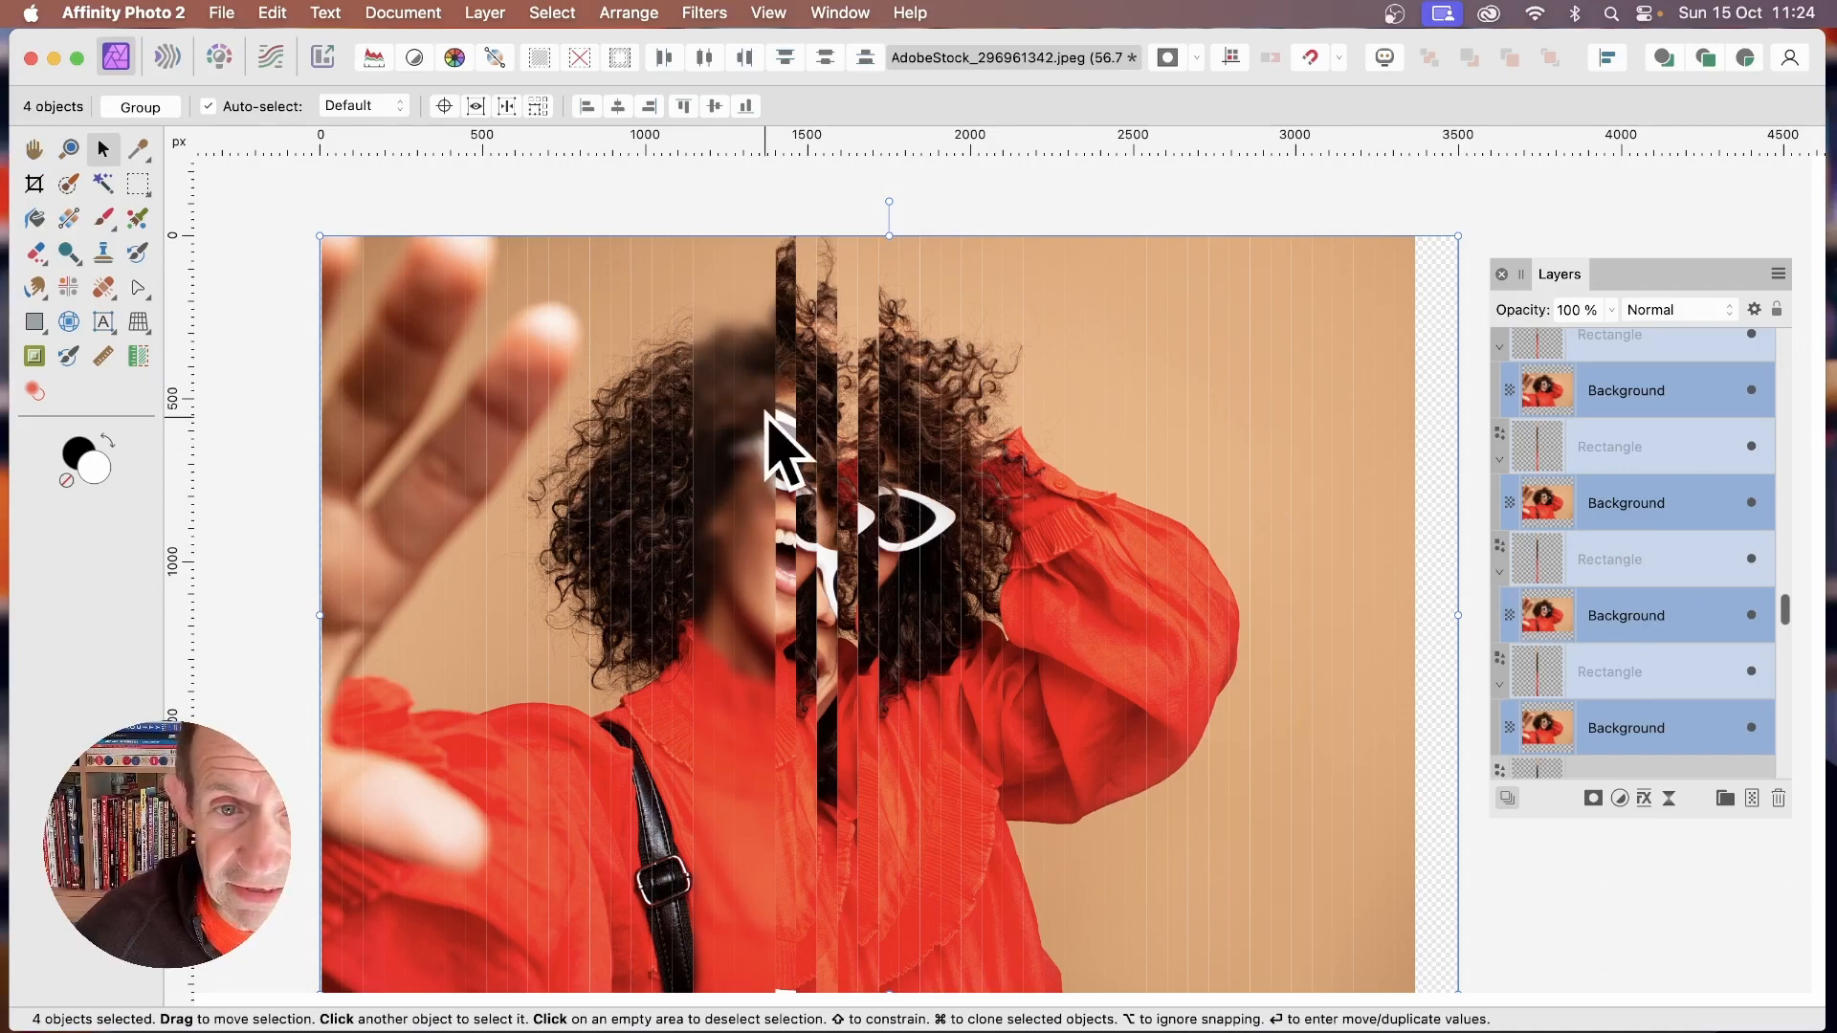
- Move the four blurred photos slightly up and left, enlarge them from their lower-right corner, and deselect everything
{"action": "mouse_move", "coordinate": [765, 410]}
{"action": "left_mouse_down"}
{"action": "mouse_move", "coordinate": [737, 392]}
{"action": "mouse_move", "coordinate": [737, 409]}
{"action": "left_mouse_up"}
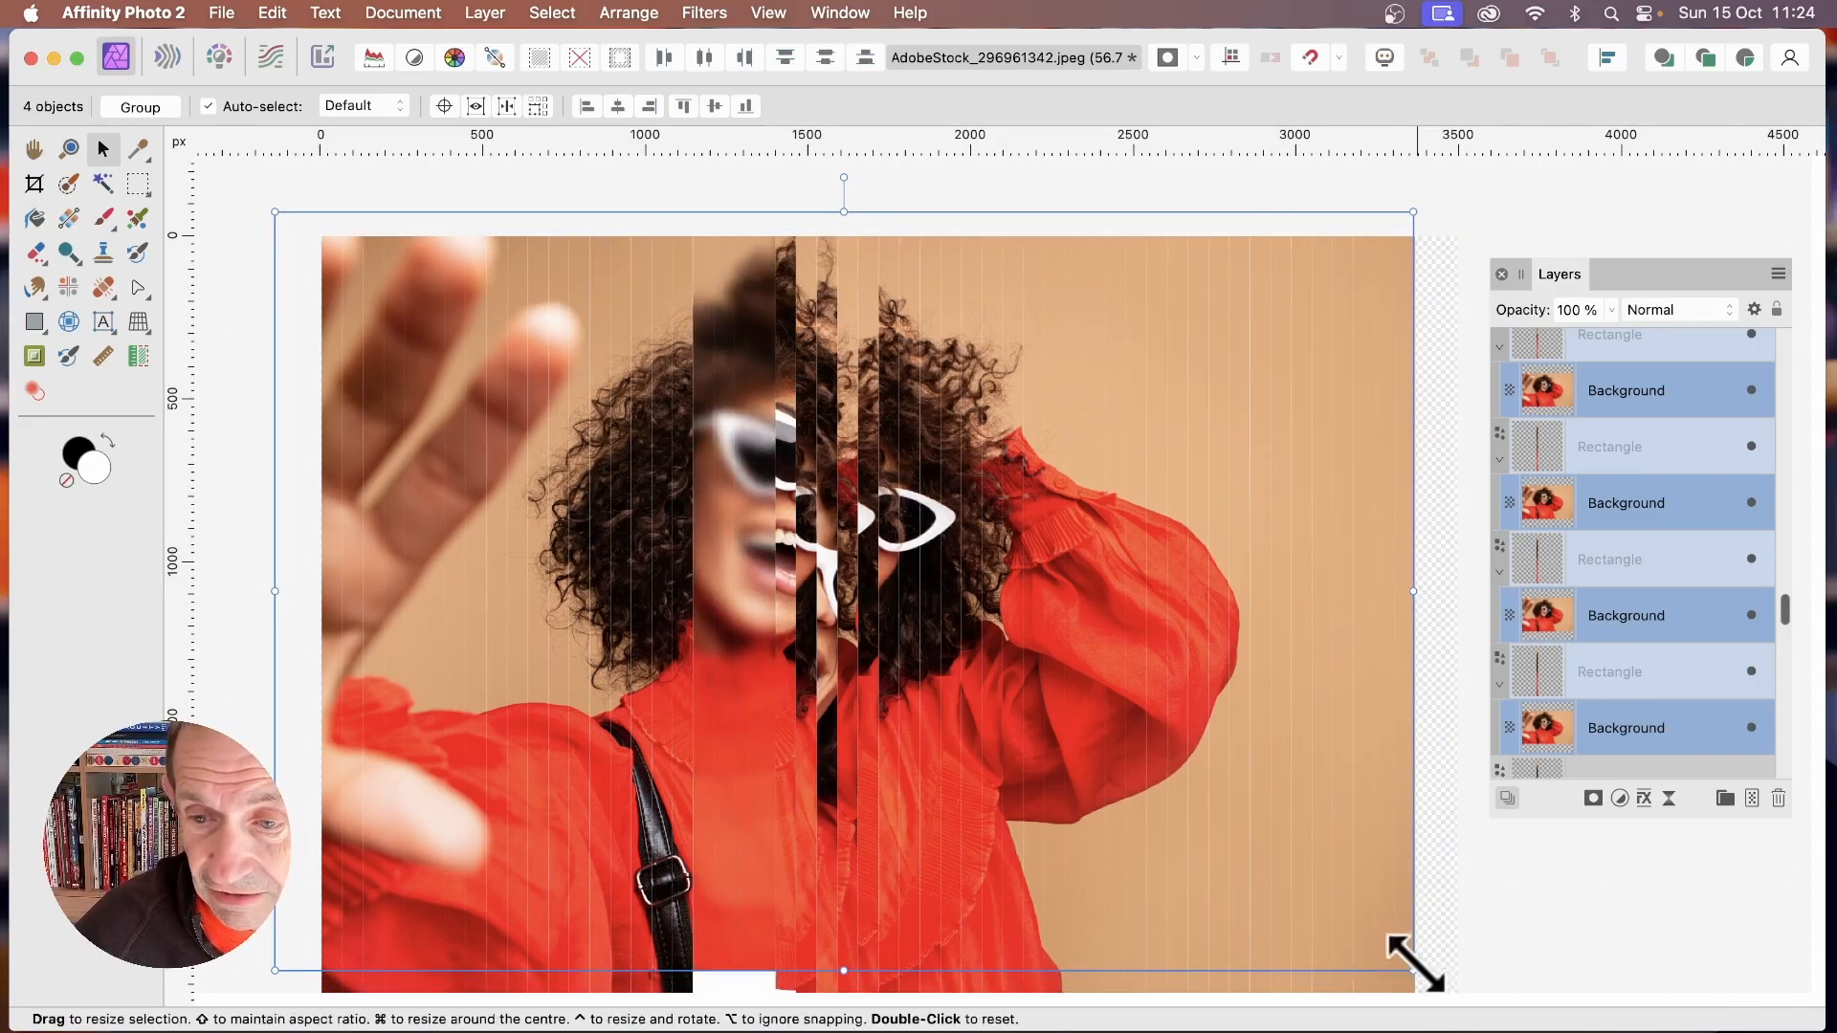
{"action": "left_click_drag", "start_coordinate": [1412, 970], "coordinate": [1465, 987]}
{"action": "left_click", "coordinate": [1521, 229]}
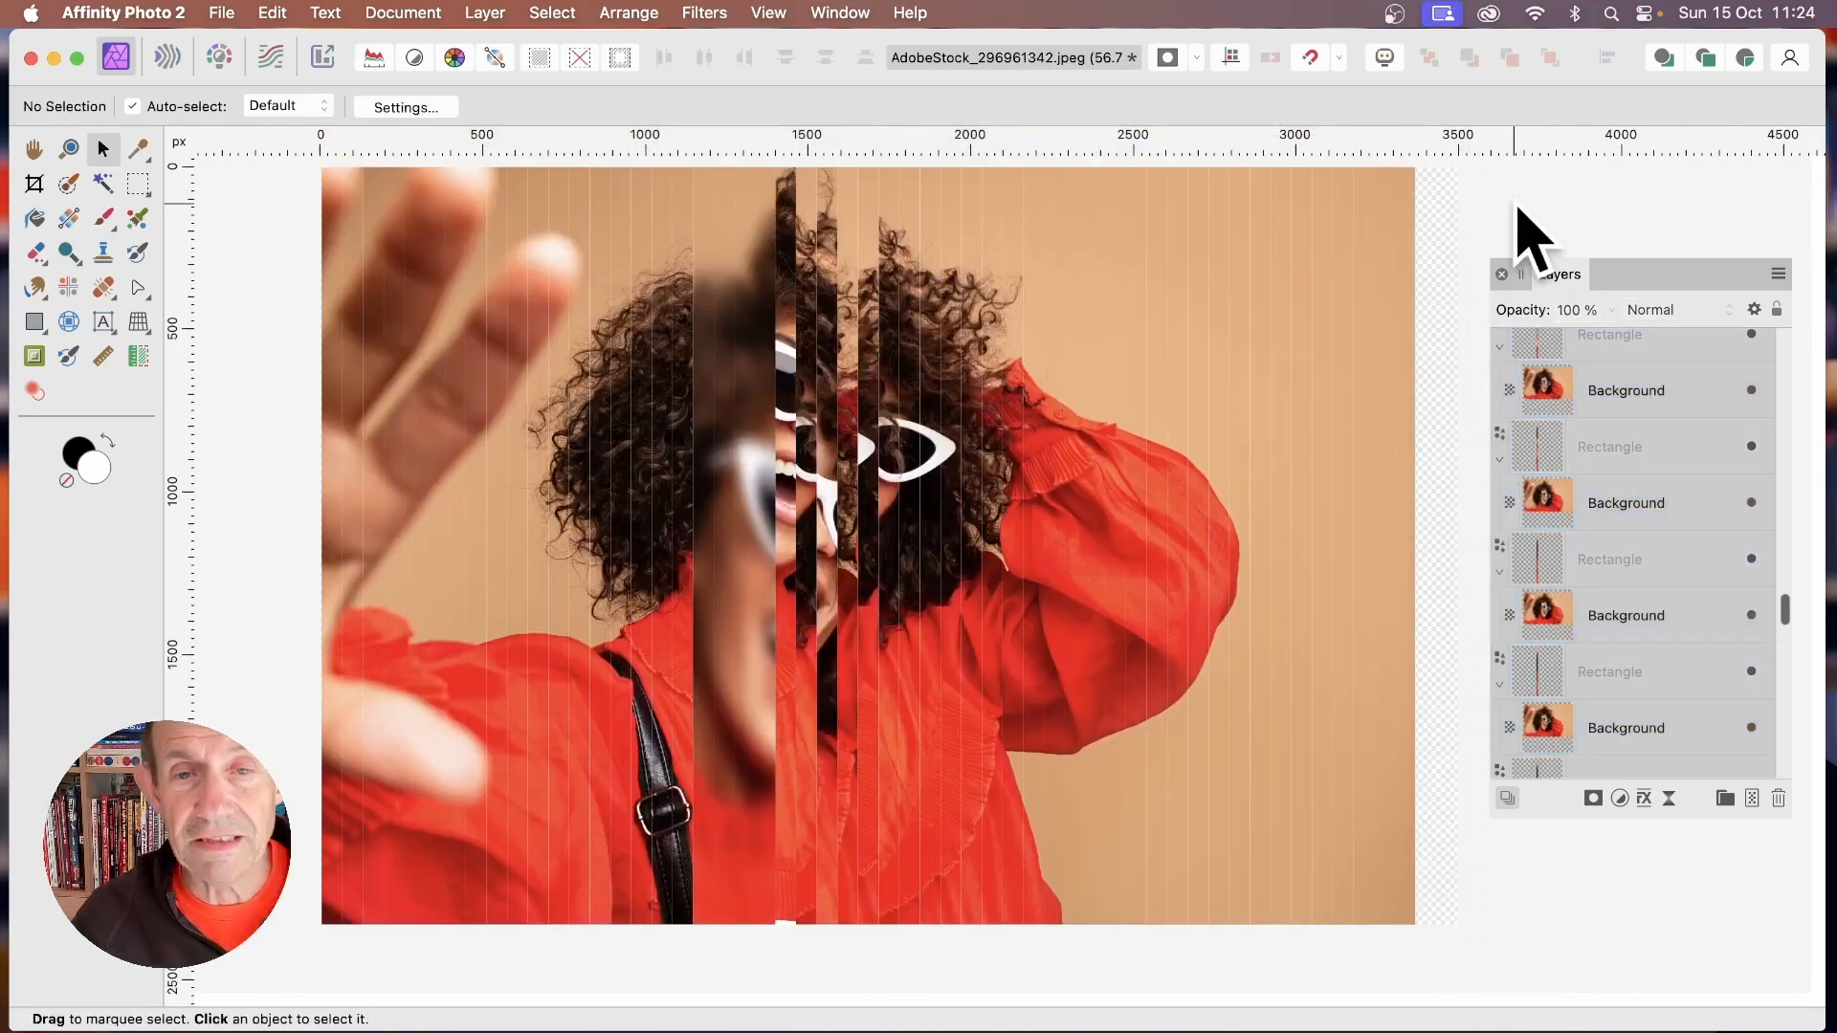